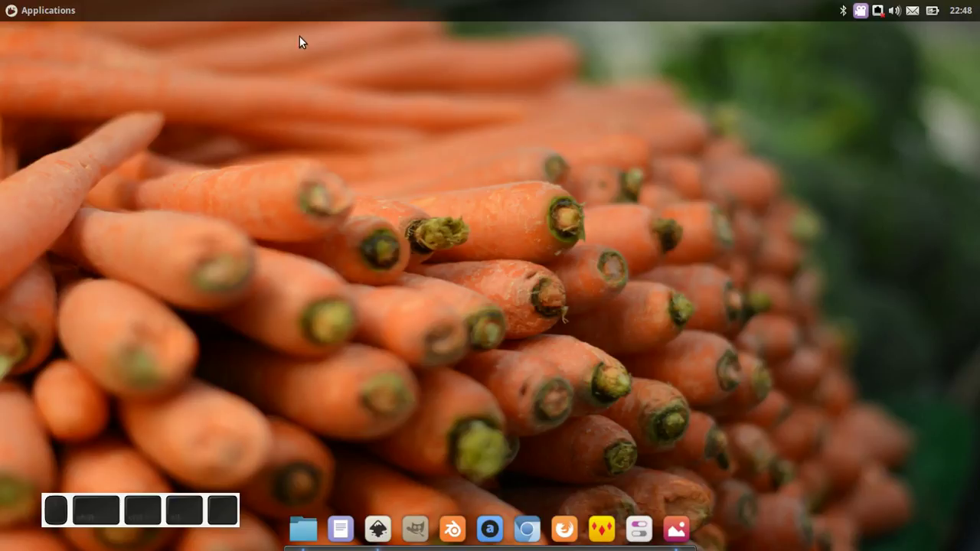
Open PG-Logo.png, the gold shopping-bag logo, in the Image Viewer from the dock
left_click(677, 529)
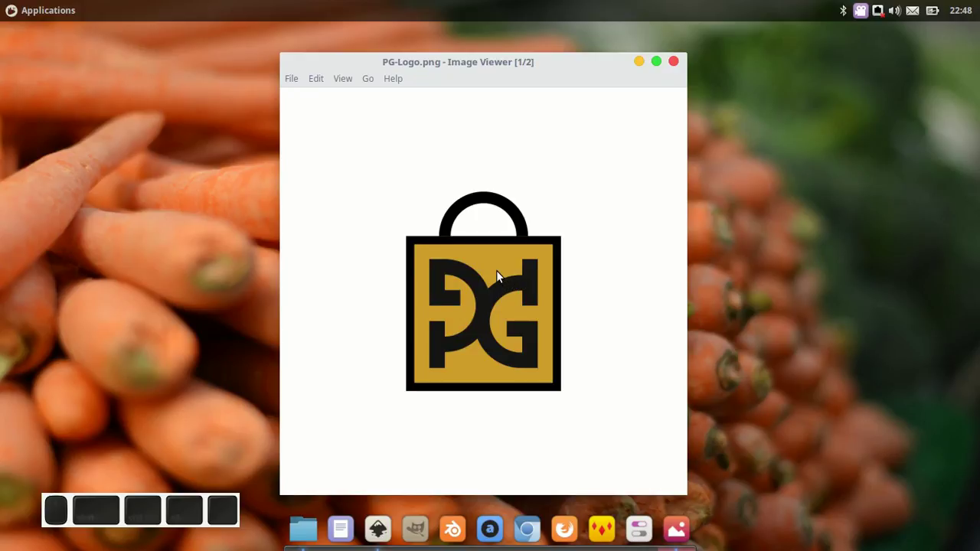
View the PG-Logo-Grid.png construction image, then minimize the image viewer
key("Right")
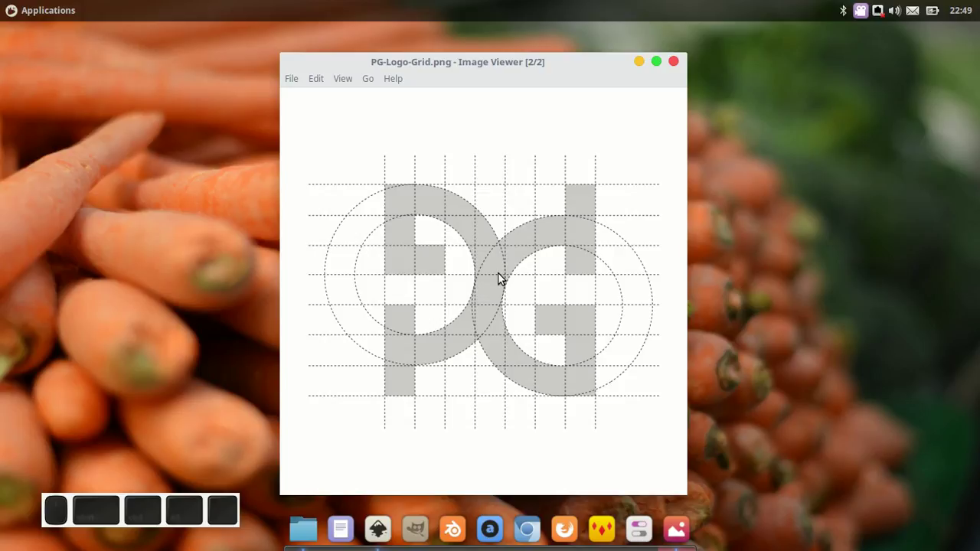
left_click(638, 62)
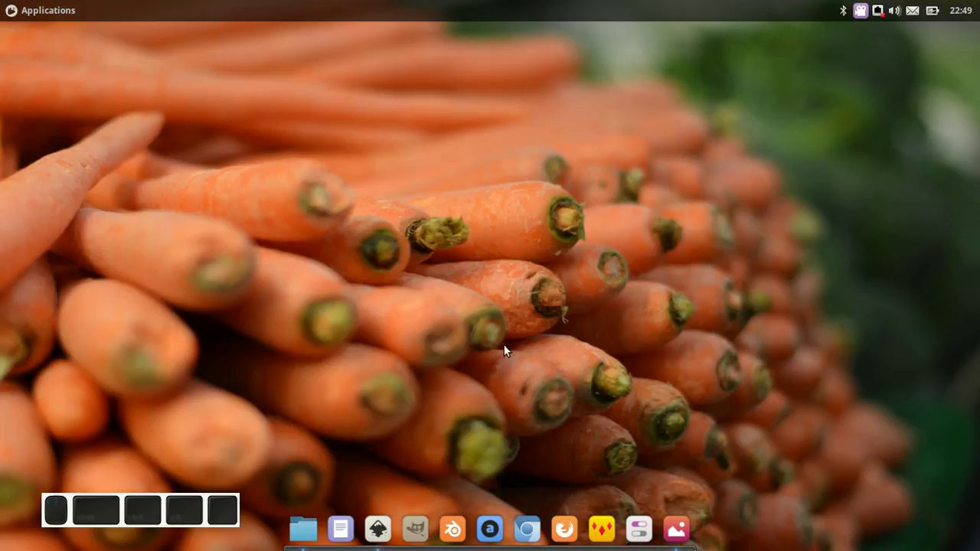
Launch Inkscape and draw a black circle 500 px wide
left_click(378, 530)
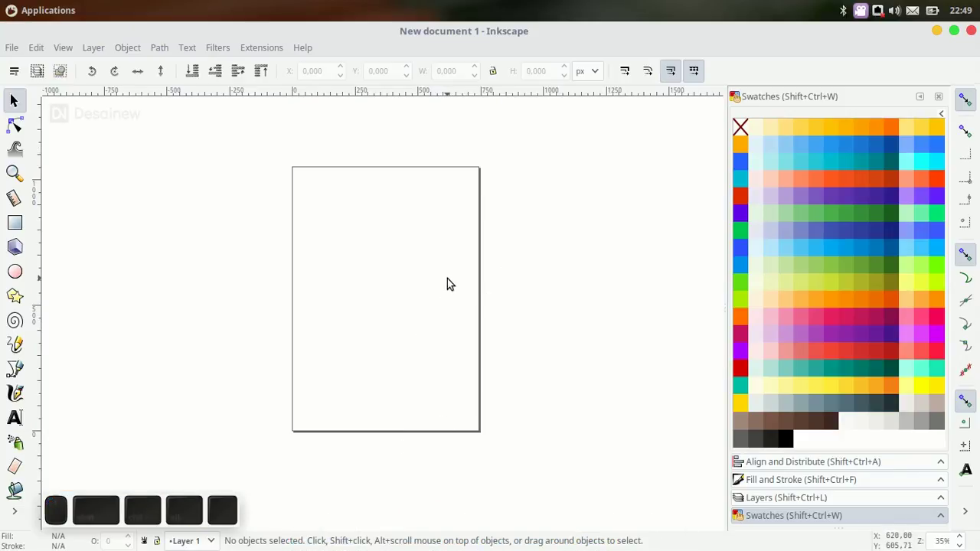
left_click_drag(265, 307, 477, 308)
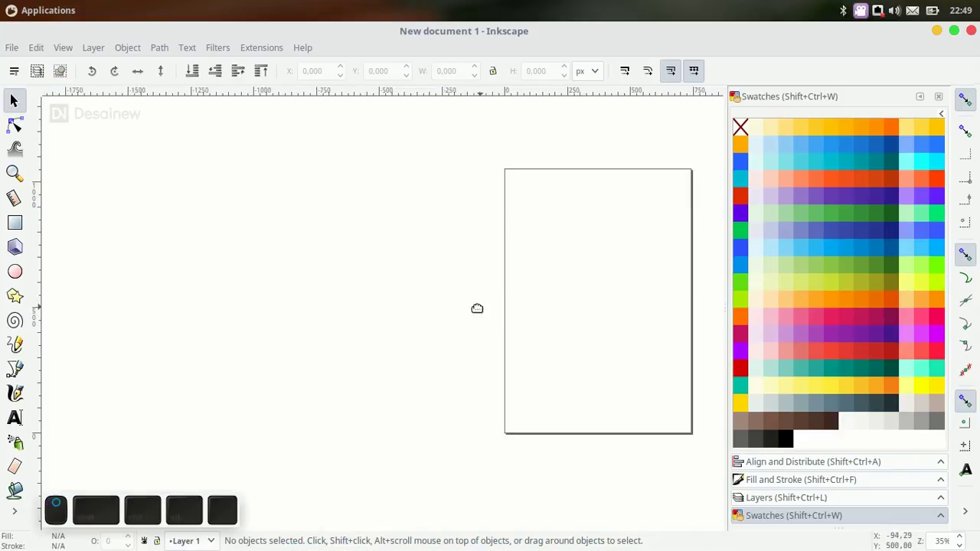
scroll(428, 287, "left", 15)
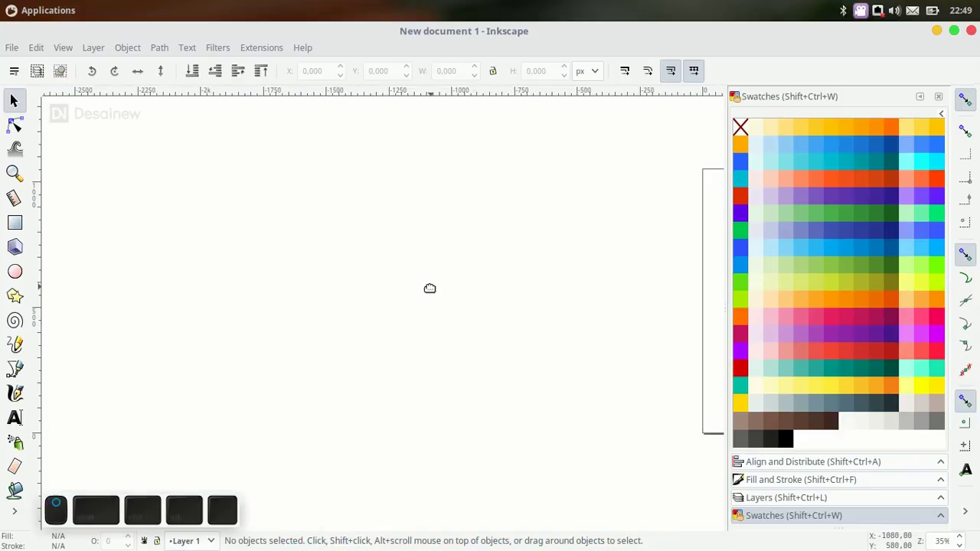
left_click(15, 272)
left_click_drag(257, 240, 331, 317)
left_click(13, 100)
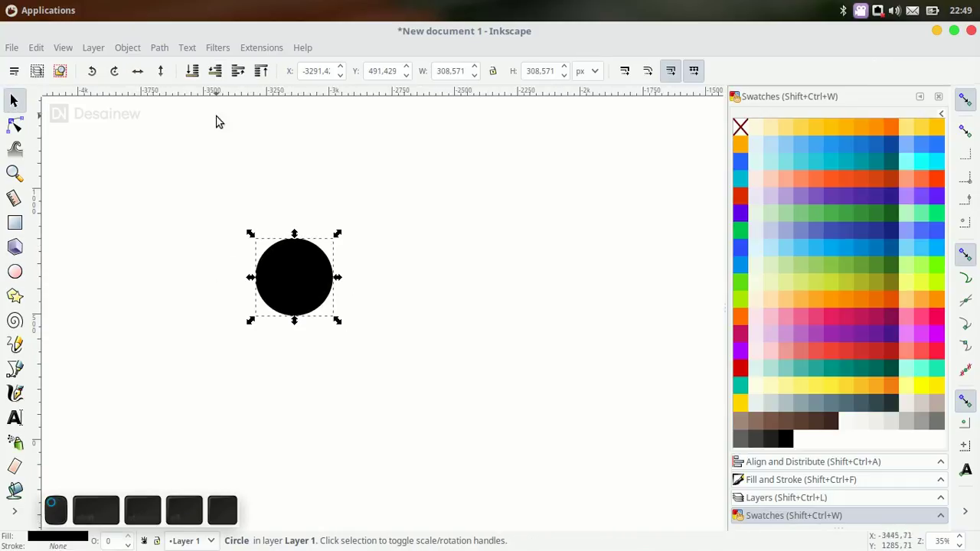
left_click(451, 73)
key("ctrl+a")
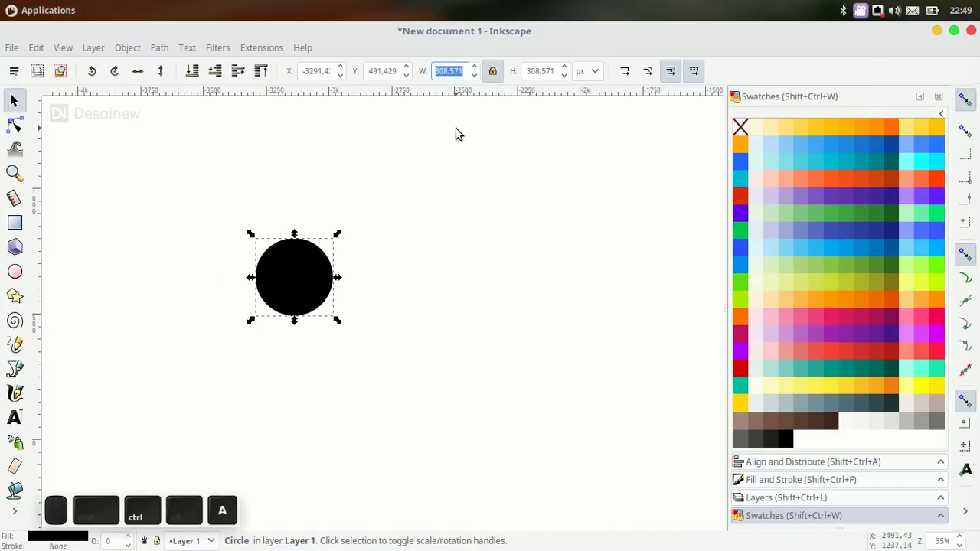
type("500")
key("Return")
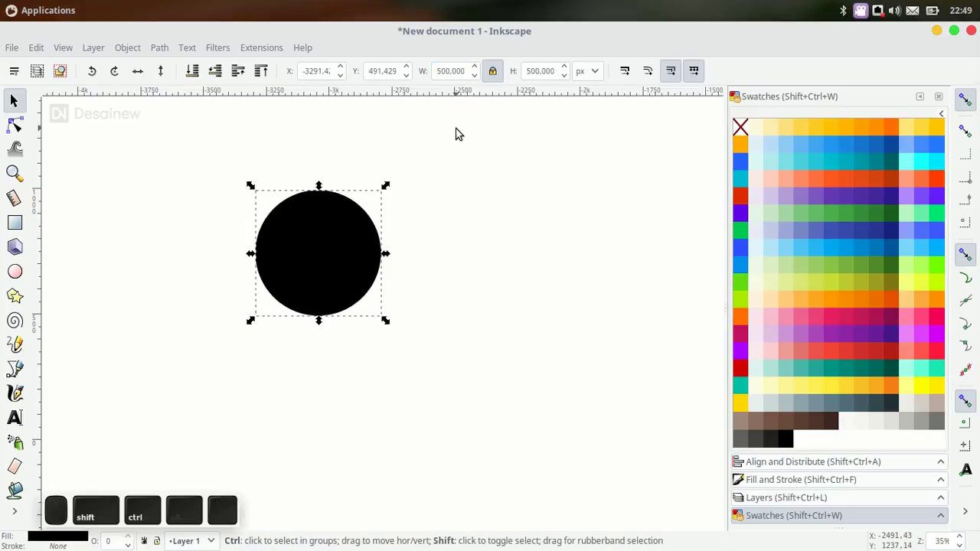
Turn the circle into an unfilled ring with a flat black 100 px stroke
key("ctrl+shift+f")
left_click(796, 120)
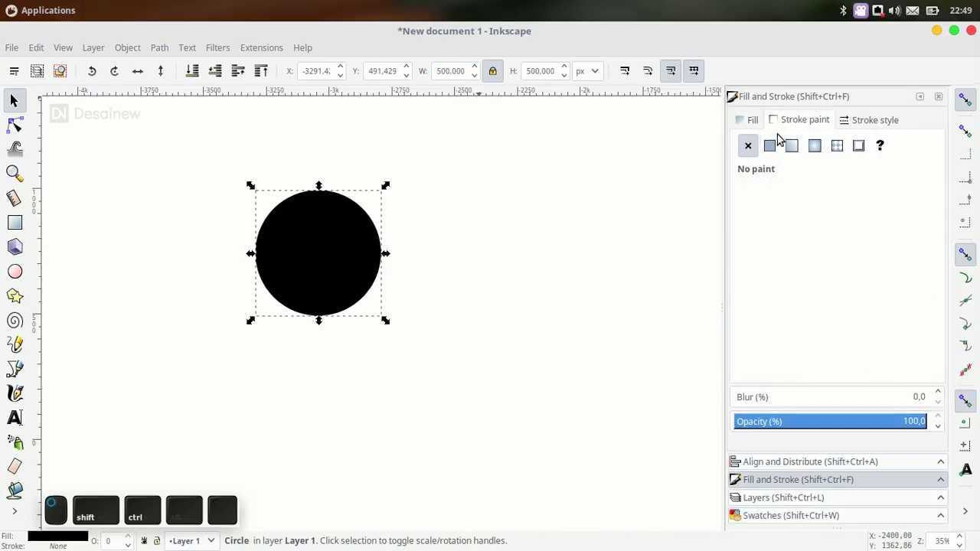
left_click(769, 145)
left_click(753, 120)
left_click(748, 145)
left_click(875, 120)
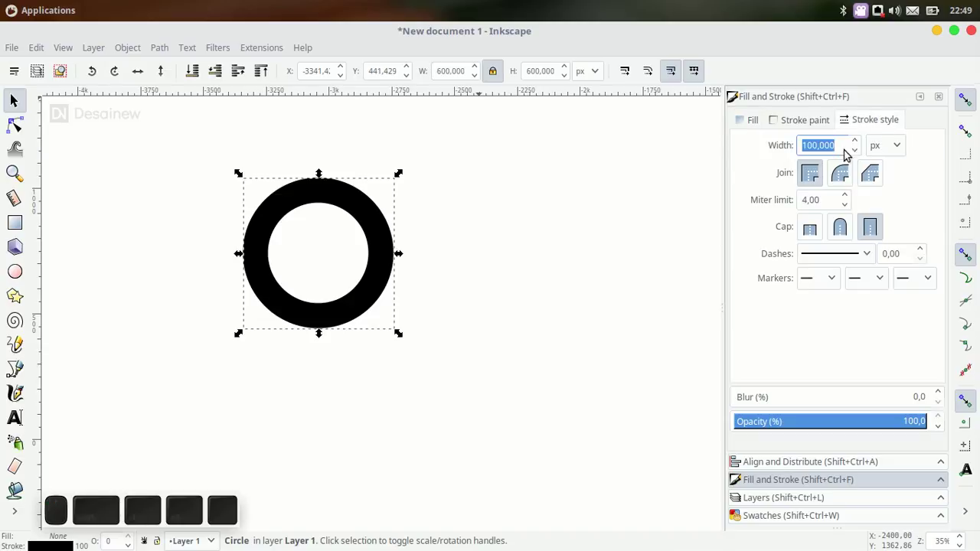
left_click(832, 146)
key("ctrl+a")
type("1")
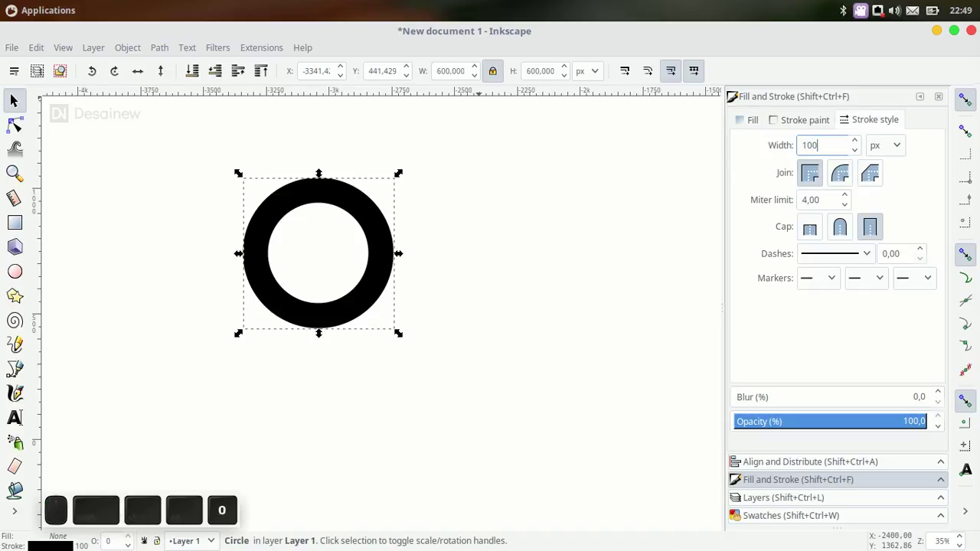
type("00")
key("Return")
Clear the stroke, reselect the invisible circle and set its stroke width to 10 px
key("Delete")
left_click(258, 278)
left_click(348, 269)
left_click_drag(228, 161, 391, 326)
left_click(820, 144)
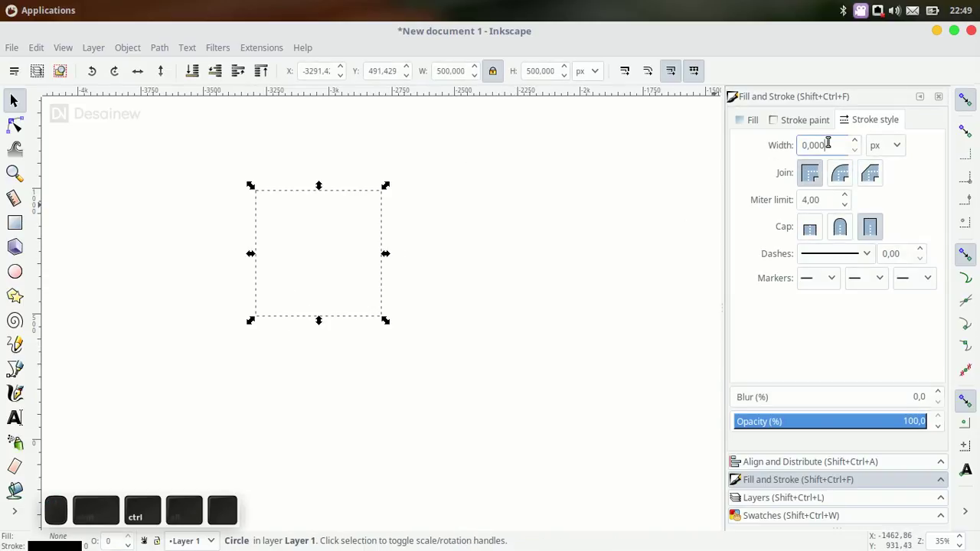
key("ctrl+a")
type("10")
key("Return")
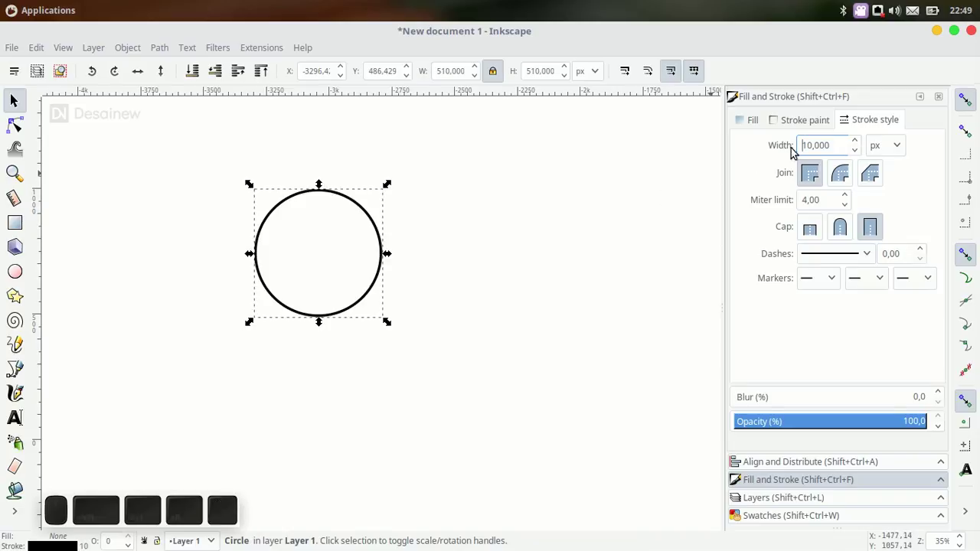
Fill the circle flat black, then reselect and delete it
left_click(752, 120)
left_click(771, 150)
key("Escape")
left_click(340, 230)
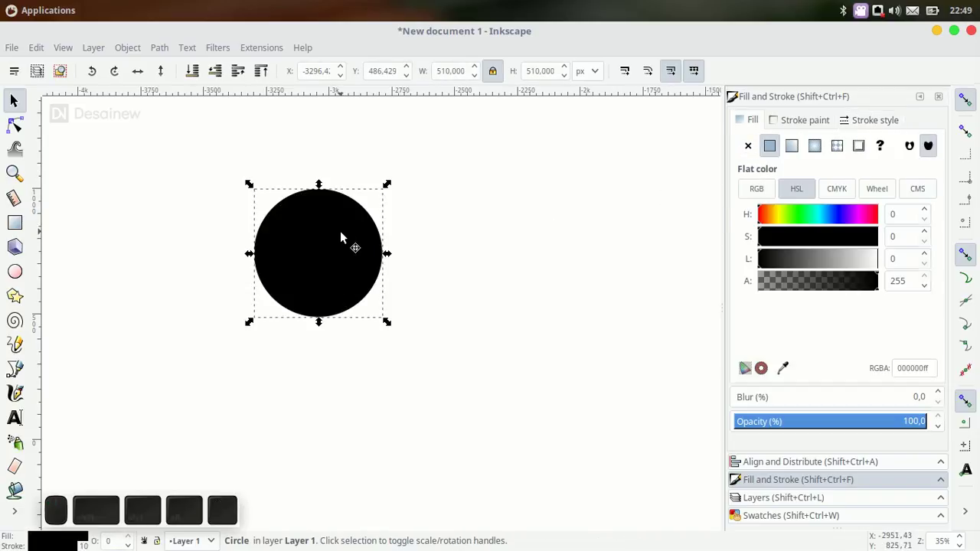
key("Delete")
Draw a circle with no stroke and a light blue fill
left_click(14, 271)
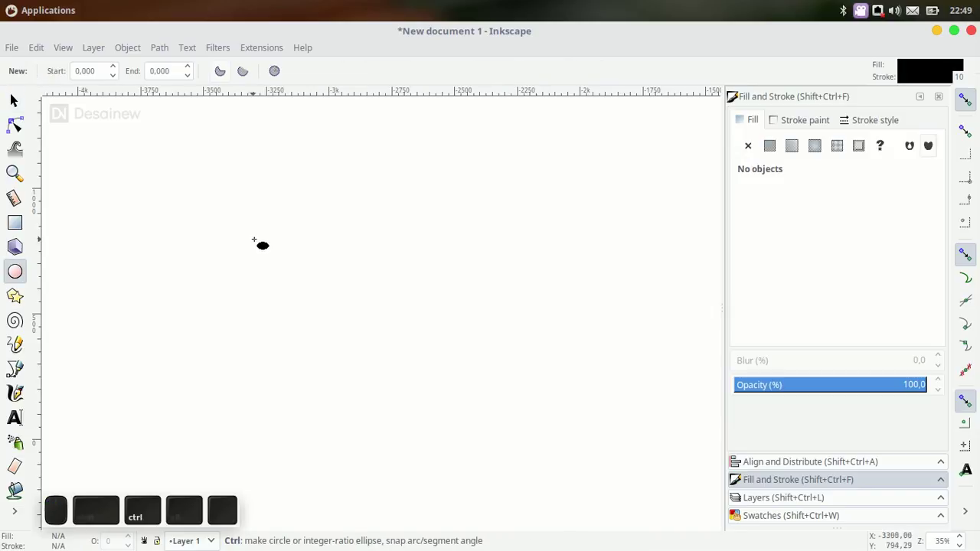
left_click_drag(253, 236, 389, 365)
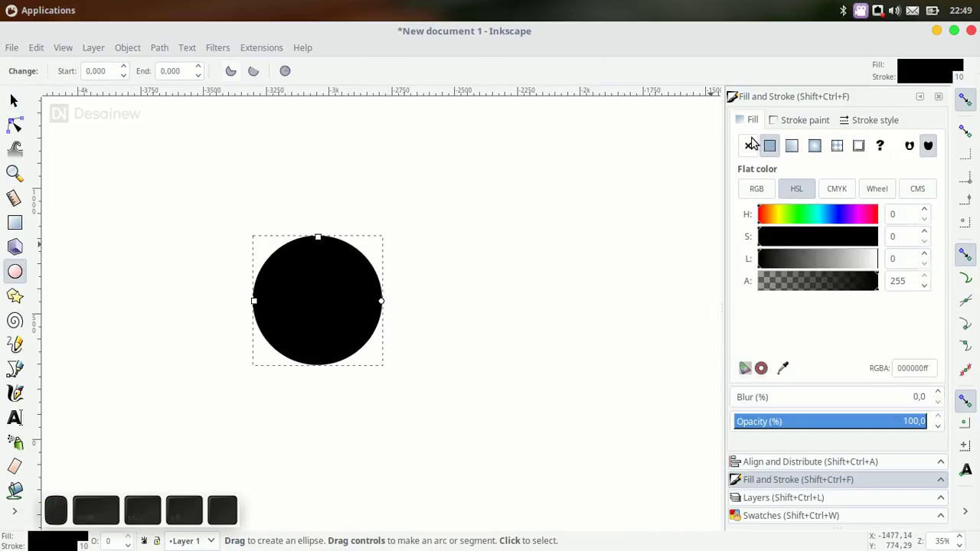
left_click(800, 123)
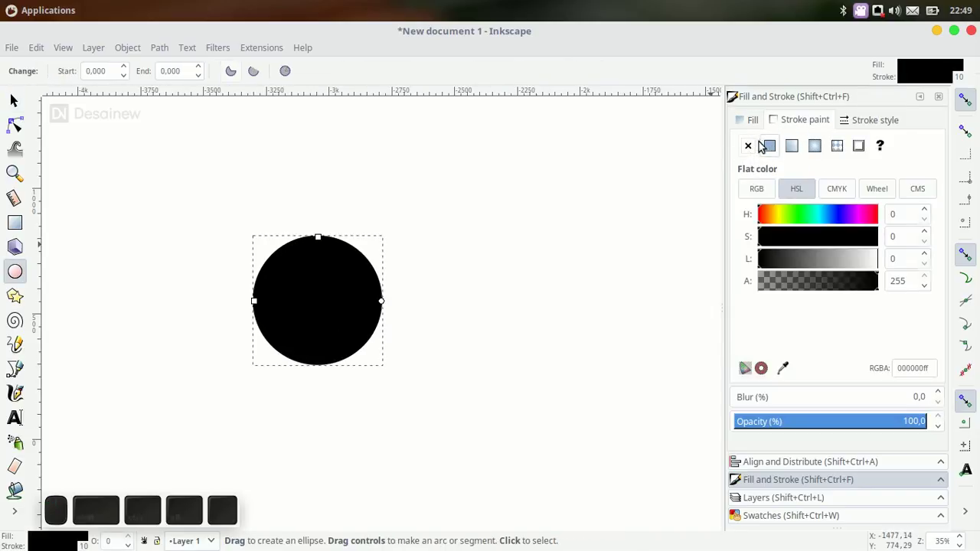
left_click(749, 146)
key("ctrl+shift+w")
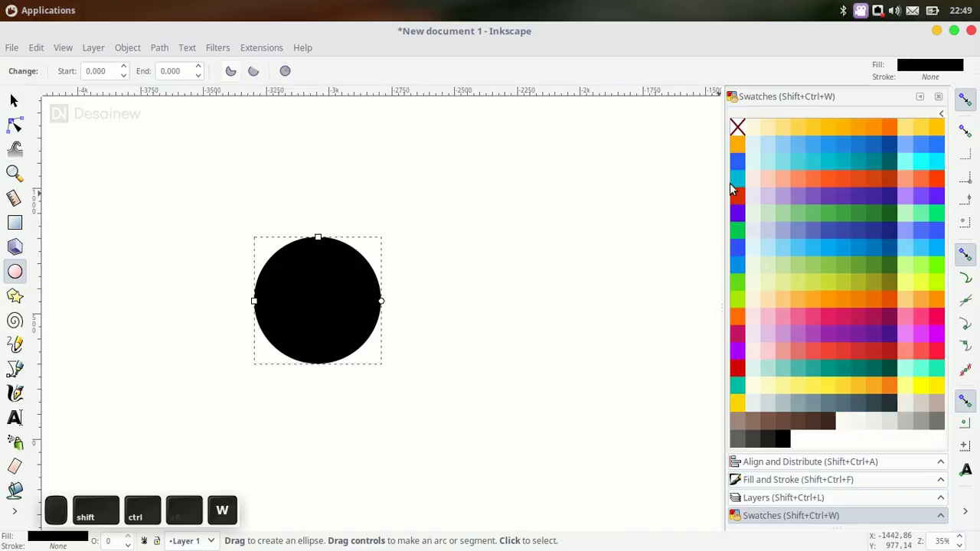
left_click(787, 147)
Resize the circle to 500 px wide and snap a duplicate beside it
left_click(13, 101)
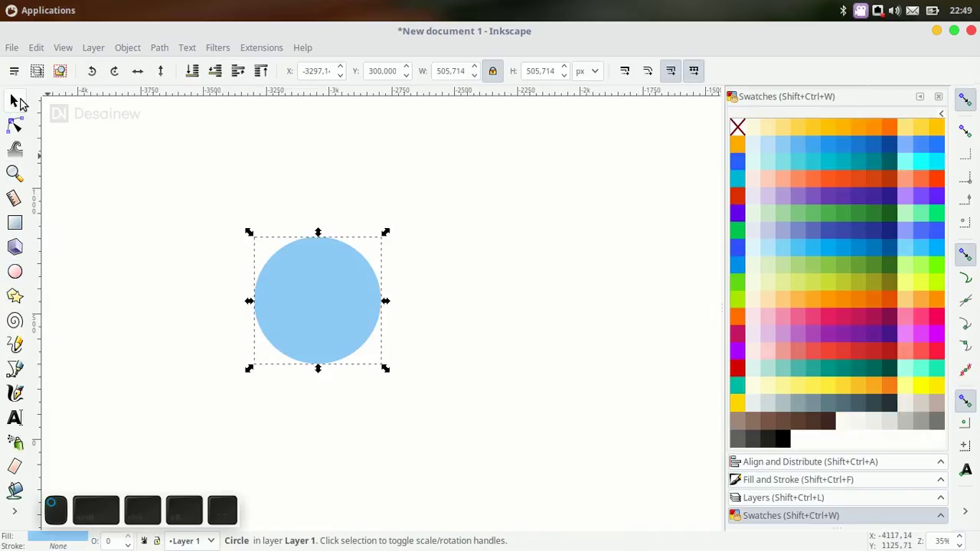
left_click(461, 73)
key("ctrl+a")
type("5")
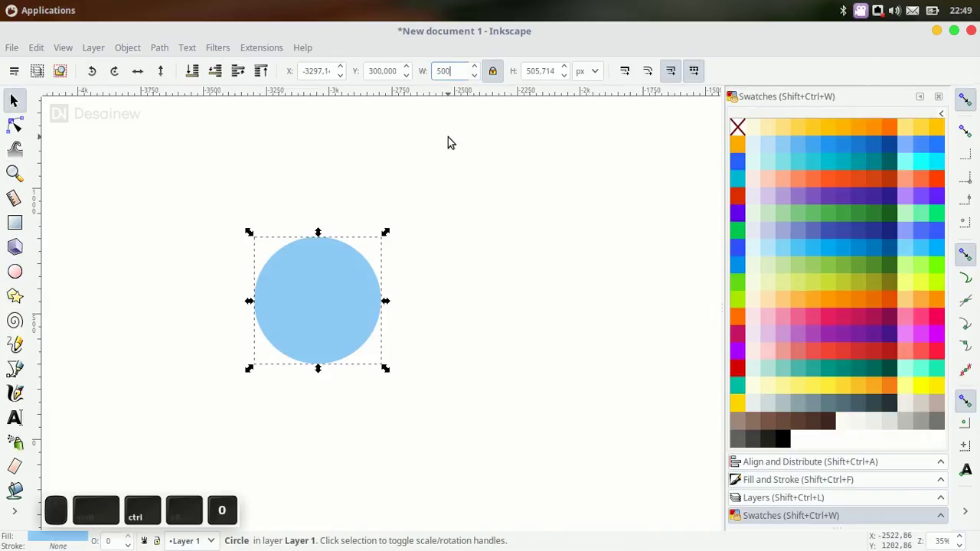
type("00")
key("Return")
key("ctrl+d")
left_click_drag(354, 319, 456, 304)
left_click(966, 178)
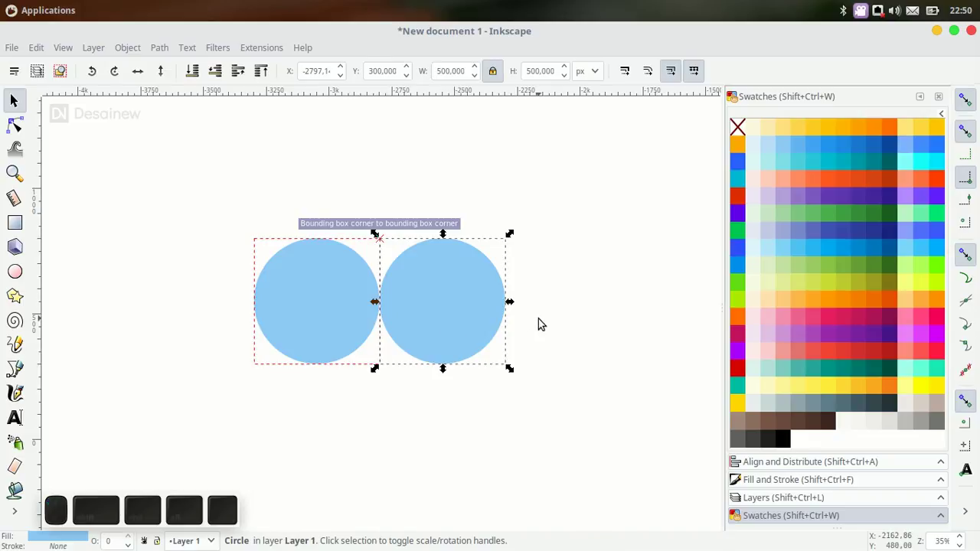
left_click(541, 324)
left_click(431, 304)
left_click(311, 286, "shift")
Give both circles no fill and a 100 px cyan stroke
key("ctrl+shift+f")
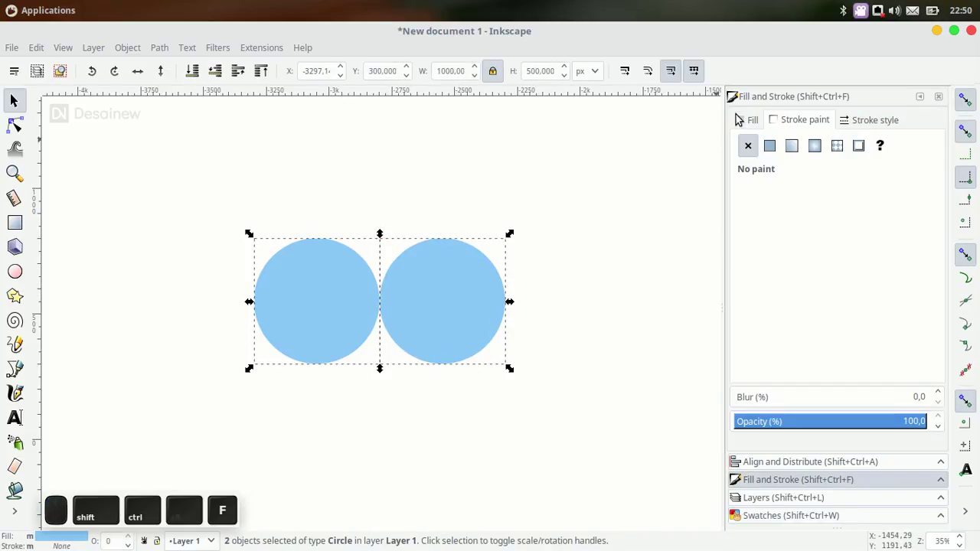
left_click(769, 145)
left_click(748, 145)
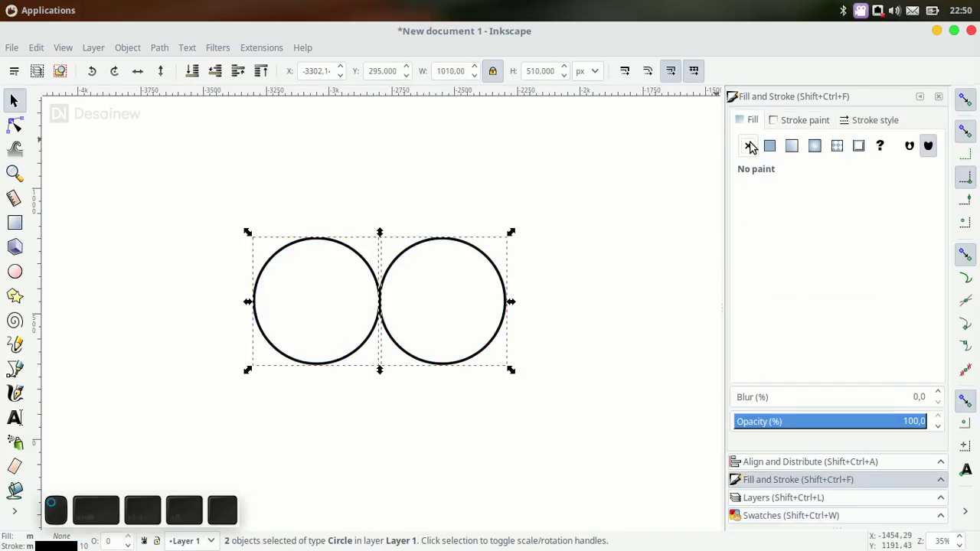
left_click(876, 120)
left_click(840, 148)
key("ctrl+a")
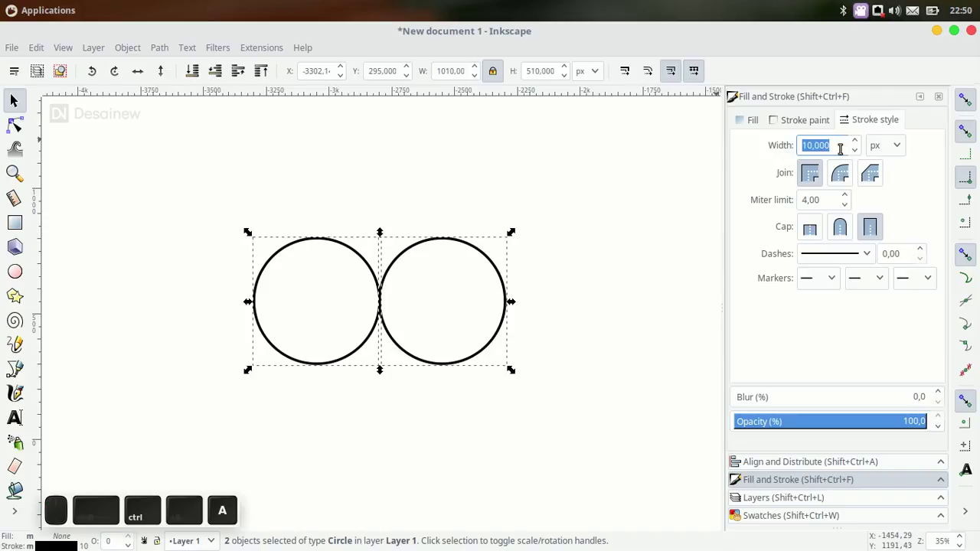
type("1")
type("00,0")
key("BackSpace")
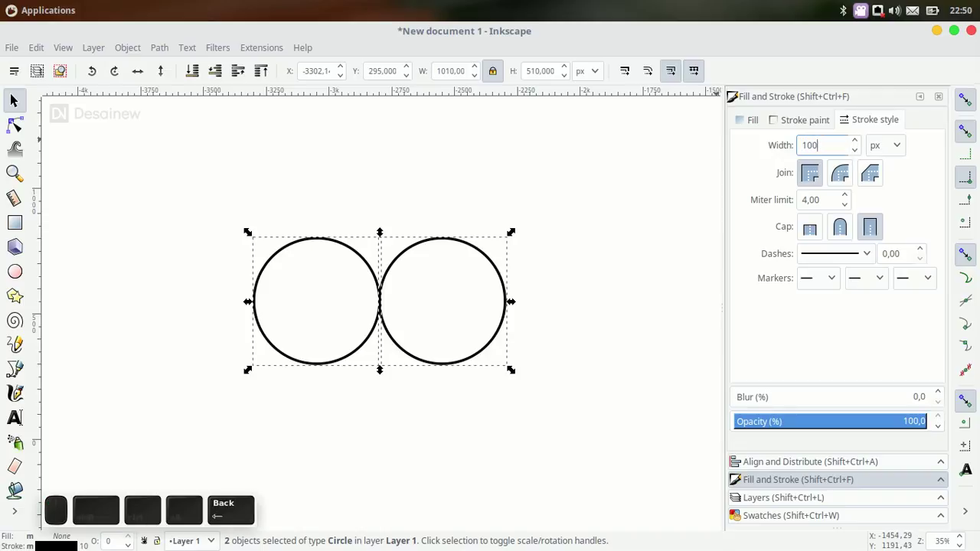
key("Return")
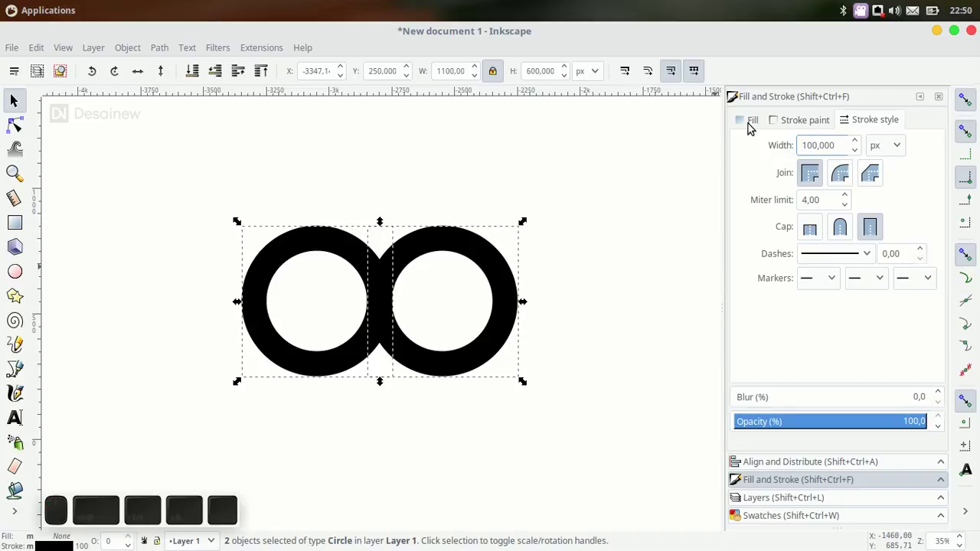
key("ctrl+shift+w")
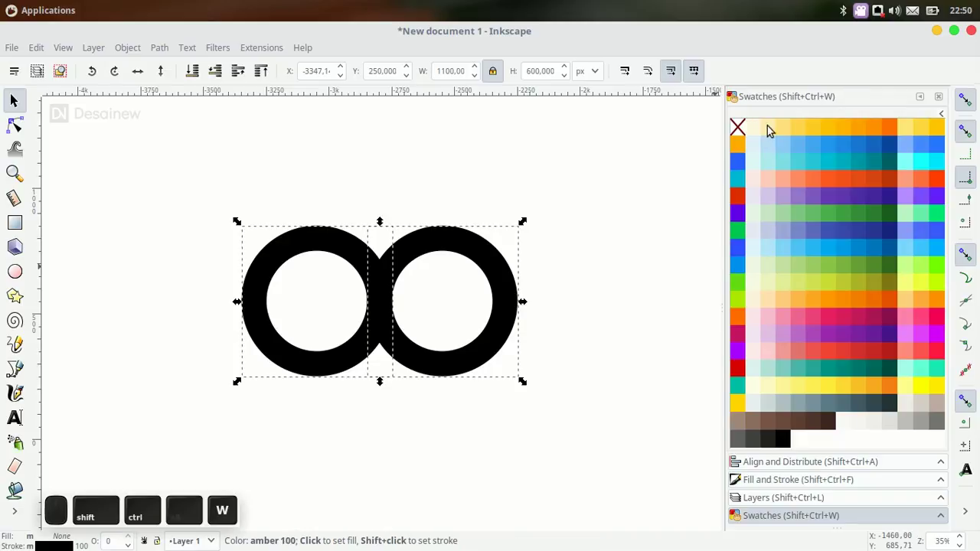
left_click(795, 163, "shift")
left_click(536, 306)
left_click_drag(475, 313, 501, 327)
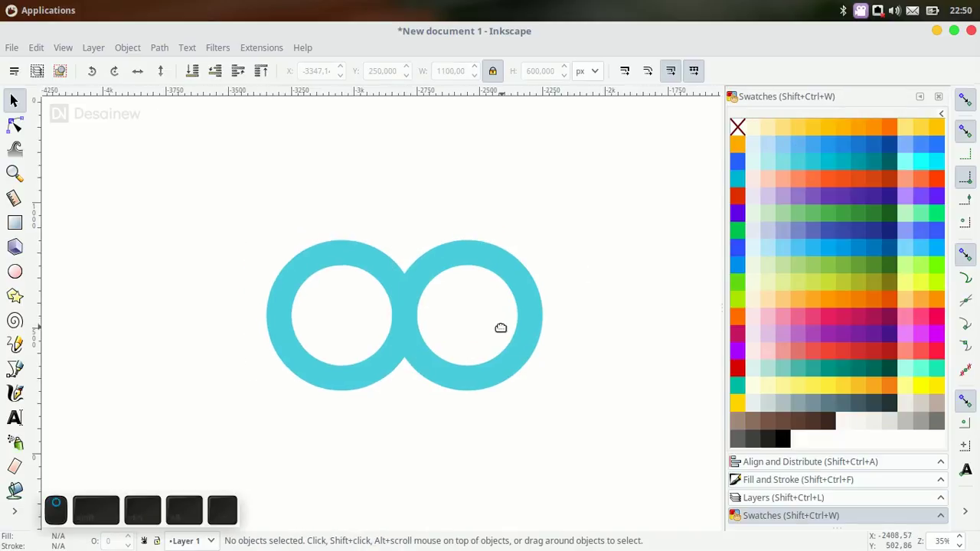
Add horizontal and vertical guides through the left circle's centre
left_click(964, 447)
left_click_drag(344, 93, 344, 324)
left_click_drag(36, 251, 344, 334)
scroll(153, 302, "up", 1)
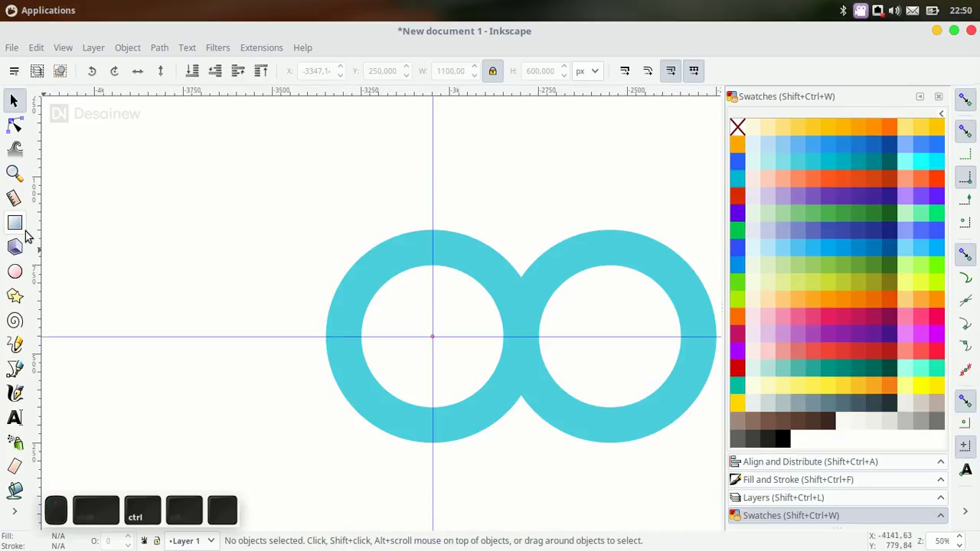
key("r")
scroll(209, 258, "right", 2)
Draw a 100 px square above the rings with a black fill and no outline
left_click_drag(428, 117, 487, 186)
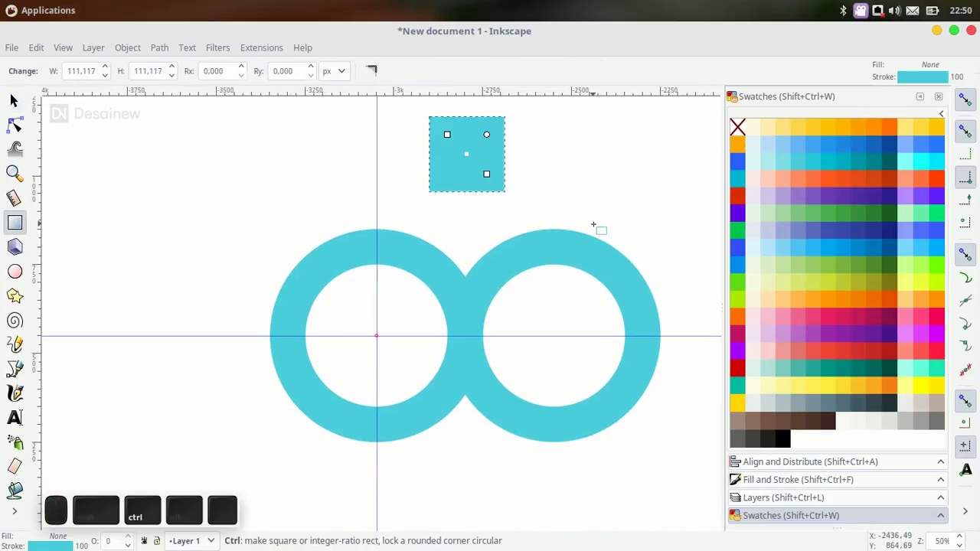
key("shift+ctrl+f")
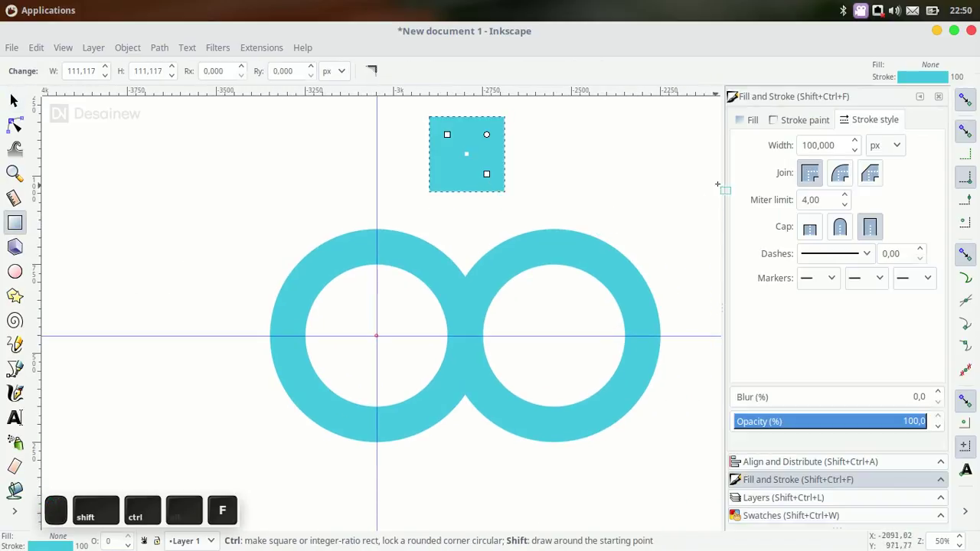
left_click(752, 121)
left_click(769, 145)
left_click(777, 124)
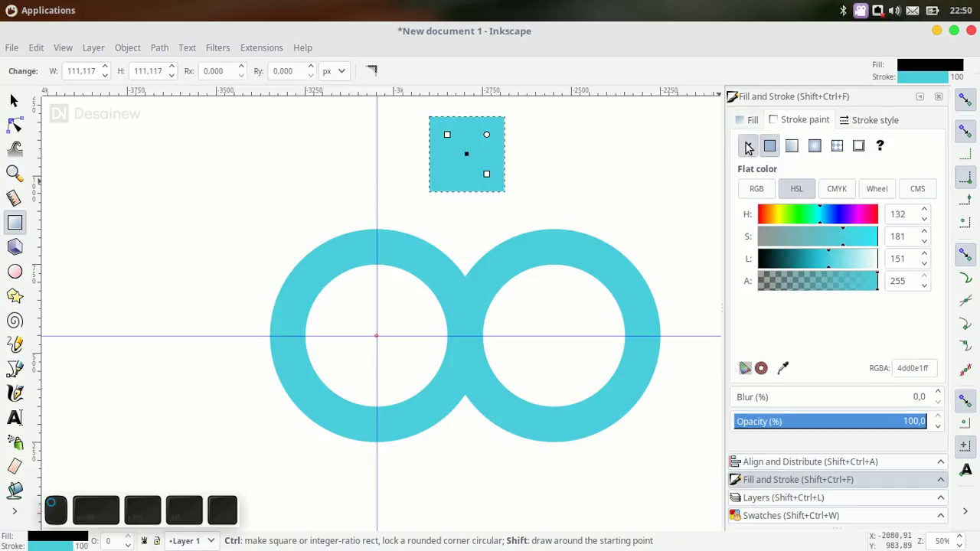
left_click(748, 145)
left_click(14, 100)
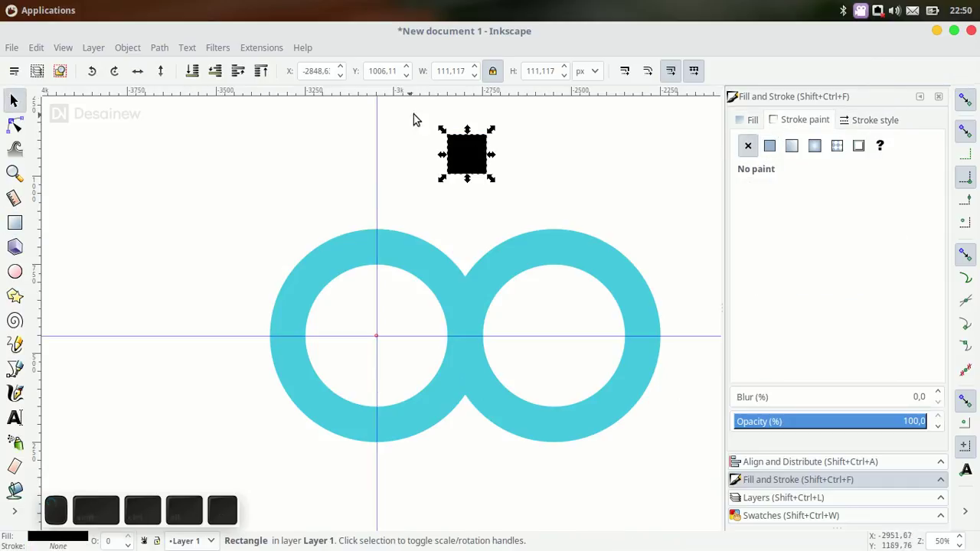
left_click(444, 71)
key("ctrl+a")
type("100")
key("Return")
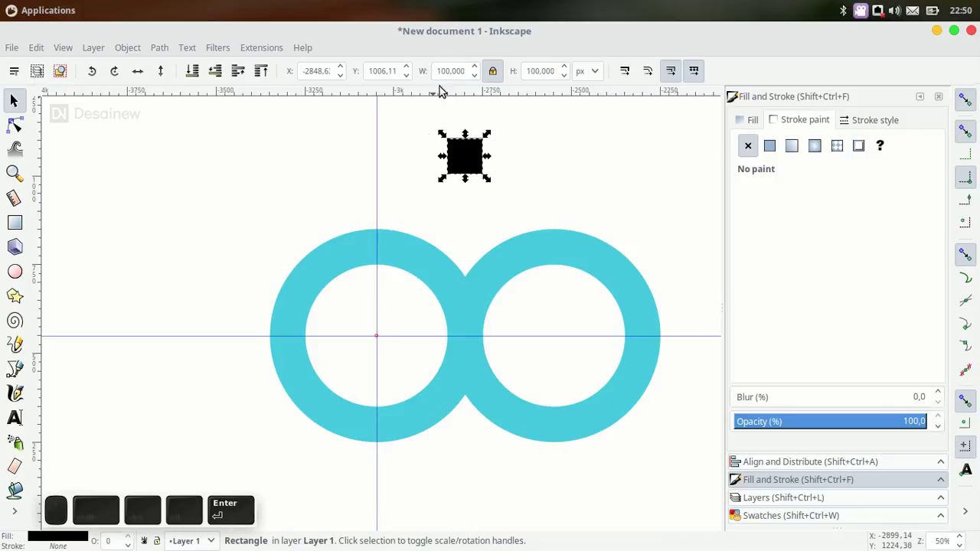
Lighten the square's fill to dark grey (4e4e4eff)
key("shift+ctrl+f")
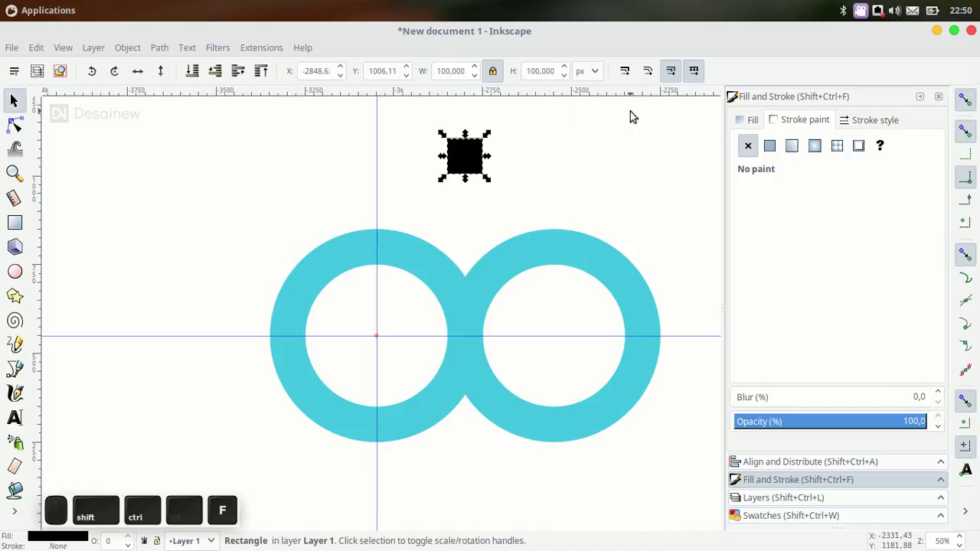
left_click(741, 125)
left_click_drag(762, 259, 797, 260)
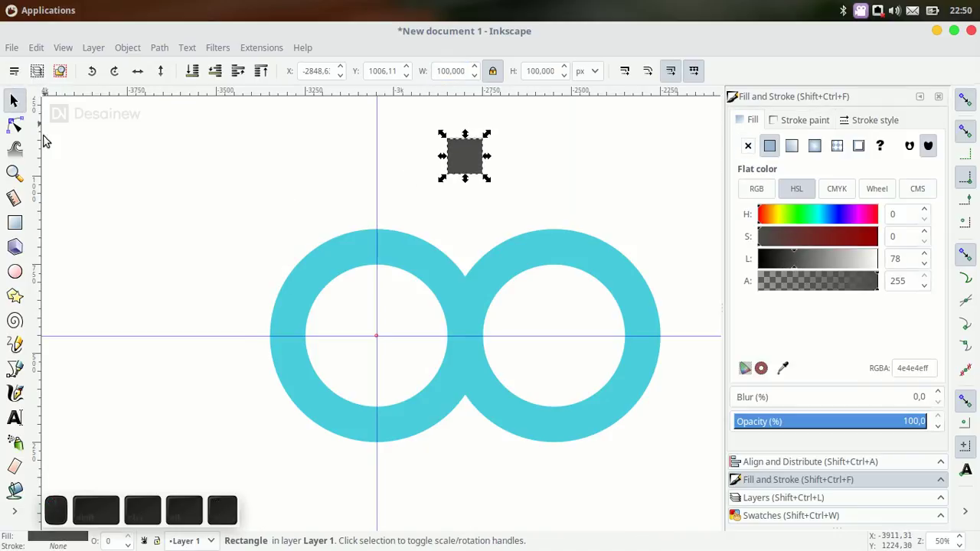
left_click(85, 170)
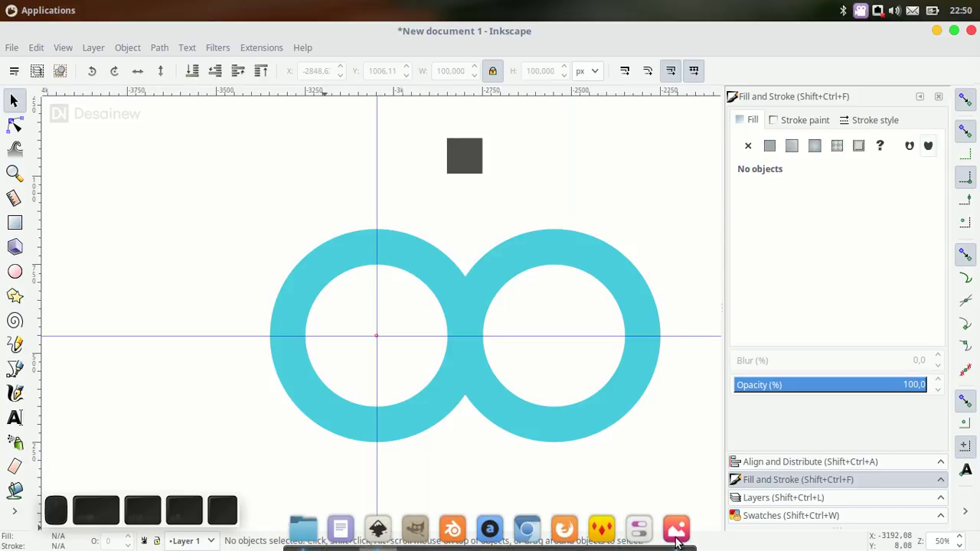
Check the PG-Logo.png reference image, then hide it again
left_click(676, 541)
key("Left")
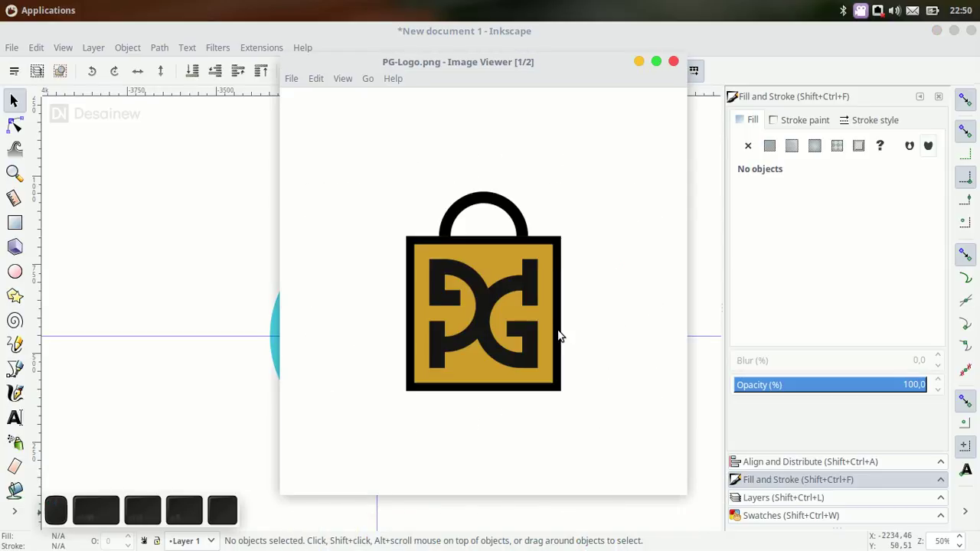
left_click(638, 62)
Move the grey square to the guide origin in the left ring and apply Stroke to Path
left_click(468, 157)
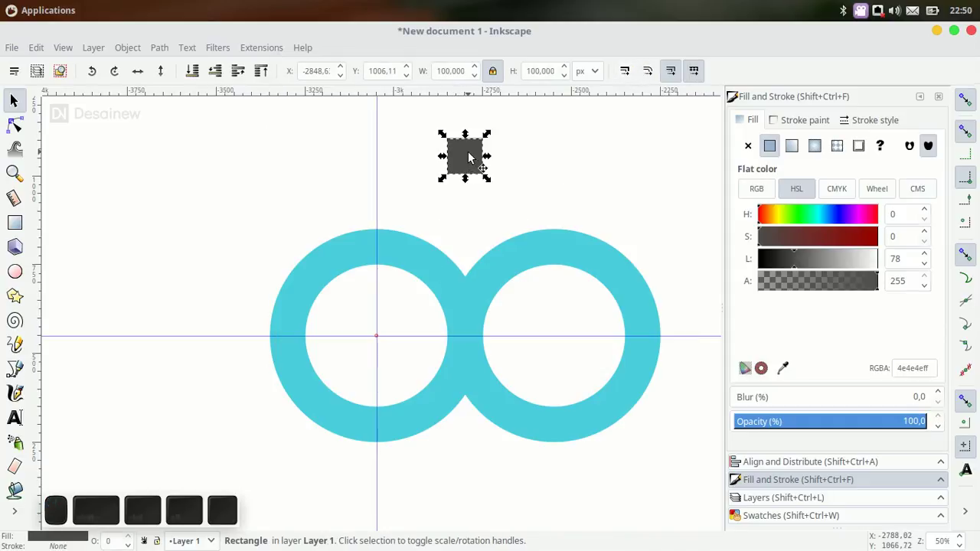
left_click_drag(469, 157, 362, 320)
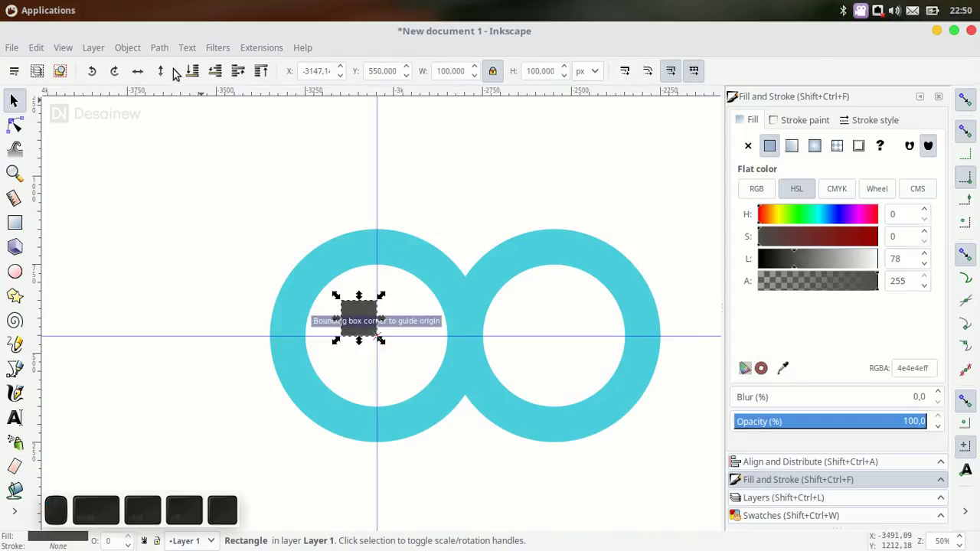
left_click(159, 47)
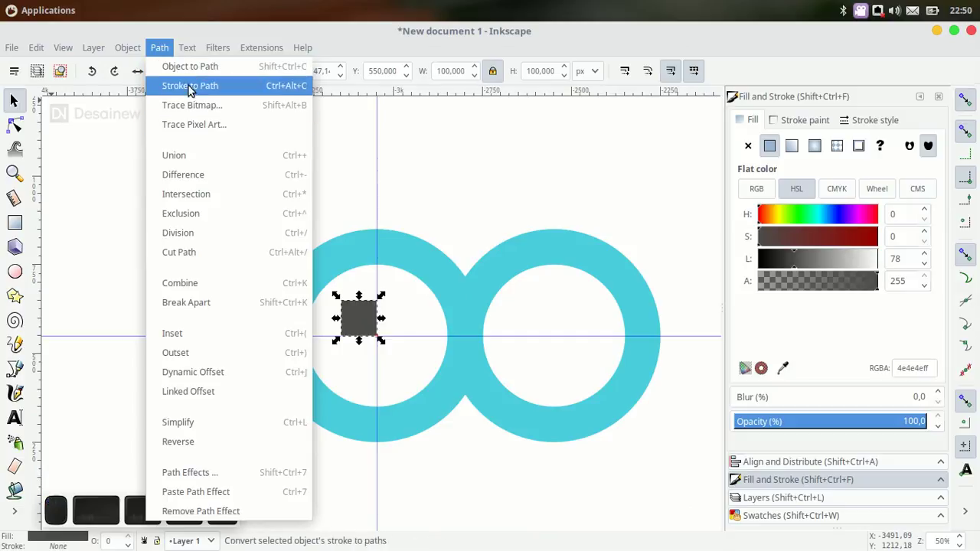
left_click(190, 85)
Stack duplicate squares into a column and delete the middle one to leave a gap
scroll(287, 293, "up", 1)
key("ctrl+d")
mouse_move(392, 321)
left_mouse_down()
mouse_move(393, 245)
mouse_move(386, 437)
mouse_move(387, 427)
left_mouse_up()
scroll(382, 238, "down", 3)
left_click(382, 245)
key("ctrl+d")
key("ctrl+d")
left_click(385, 288)
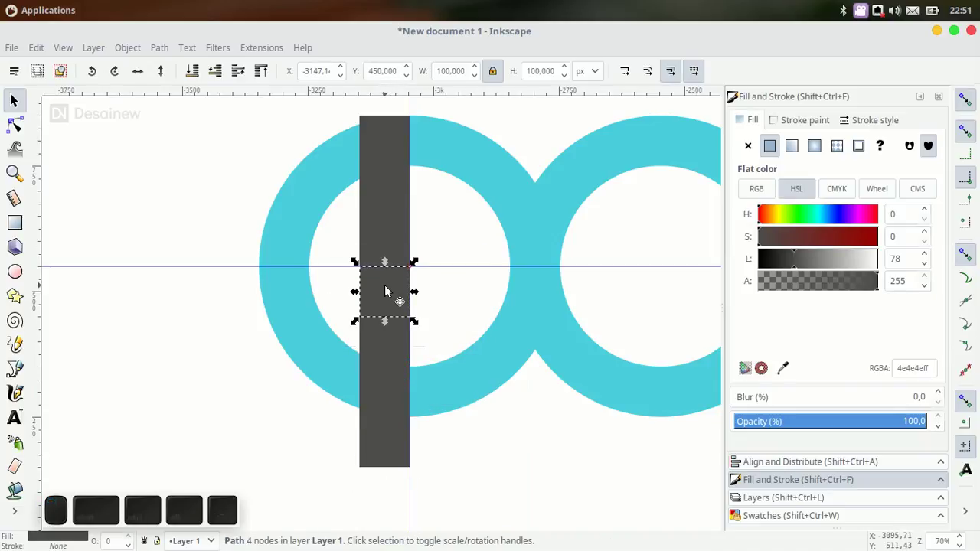
left_click(676, 532)
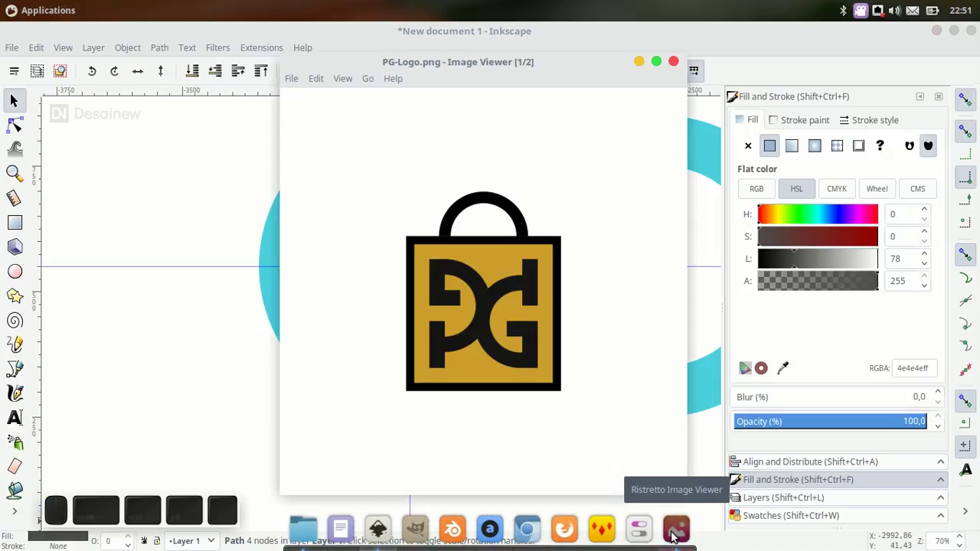
left_click(676, 533)
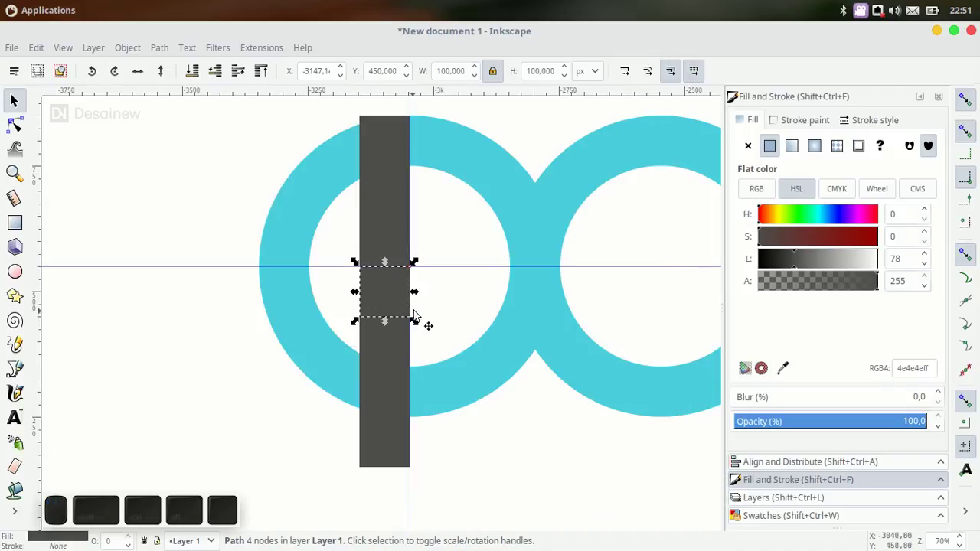
key("Delete")
Add a side block to the right of the upper column's lower square
left_click(391, 252)
key("ctrl+d")
left_click_drag(387, 255, 431, 253)
scroll(403, 299, "down", 1, "ctrl")
left_click(497, 407)
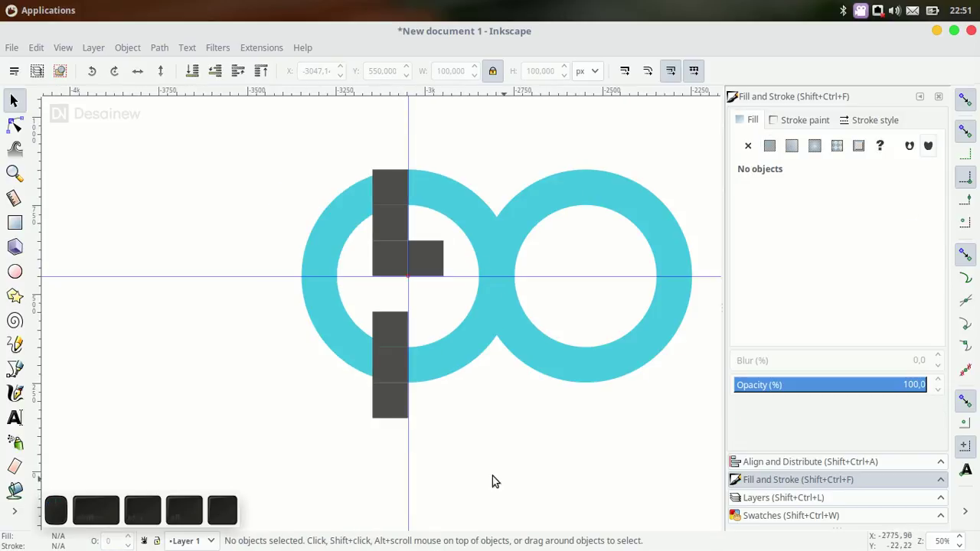
Add horizontal guides at the stem's top and bottom
left_click_drag(311, 89, 372, 169)
left_click_drag(372, 97, 368, 418)
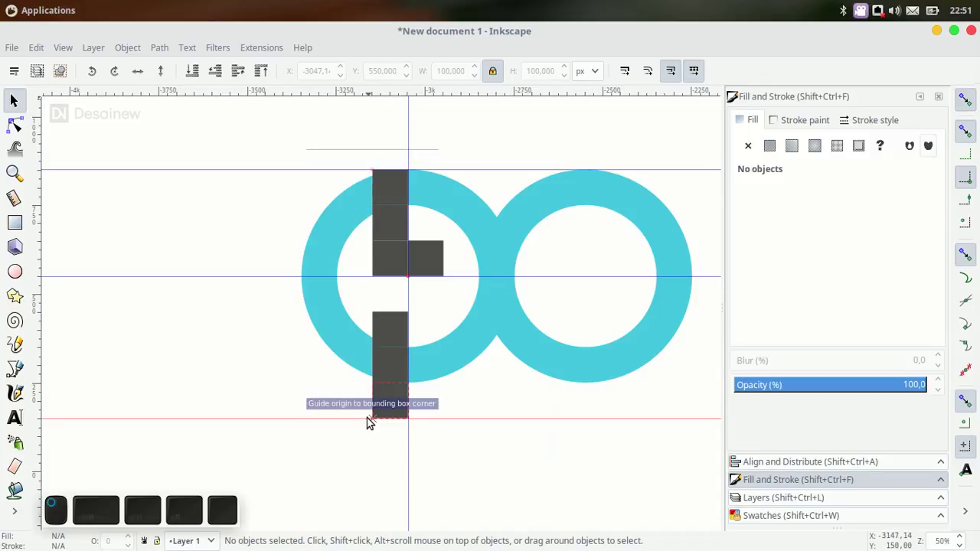
scroll(508, 365, "right", 4)
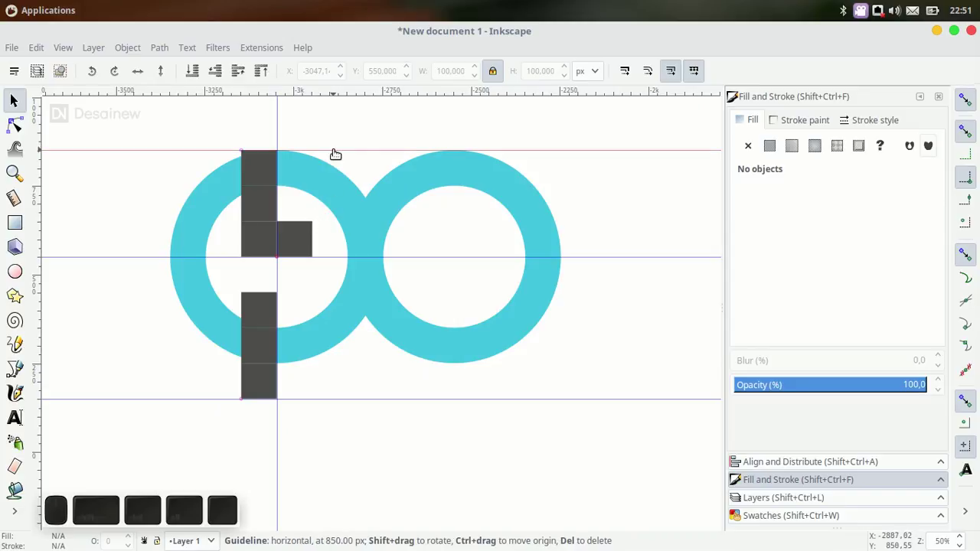
Try an extra square atop the stem, delete it, and recheck the reference image
left_click(259, 168, "ctrl")
scroll(272, 280, "up", 2)
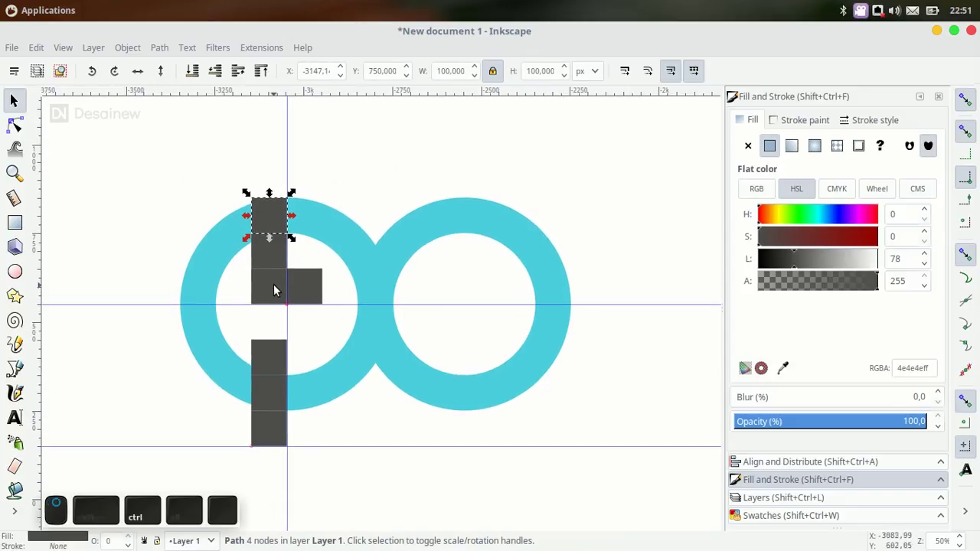
key("ctrl+d")
left_click_drag(269, 218, 298, 182)
left_click(276, 184)
key("Delete")
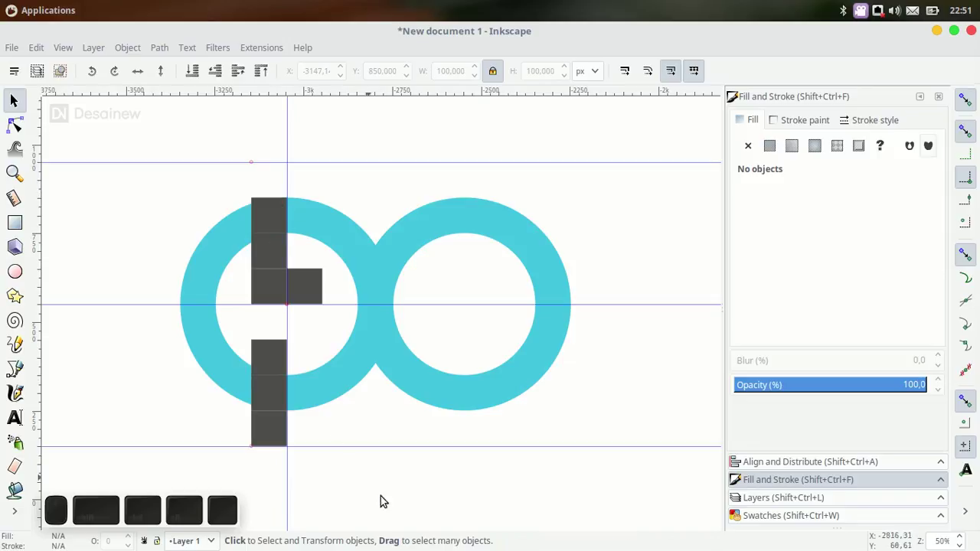
mouse_move(475, 545)
left_click(674, 536)
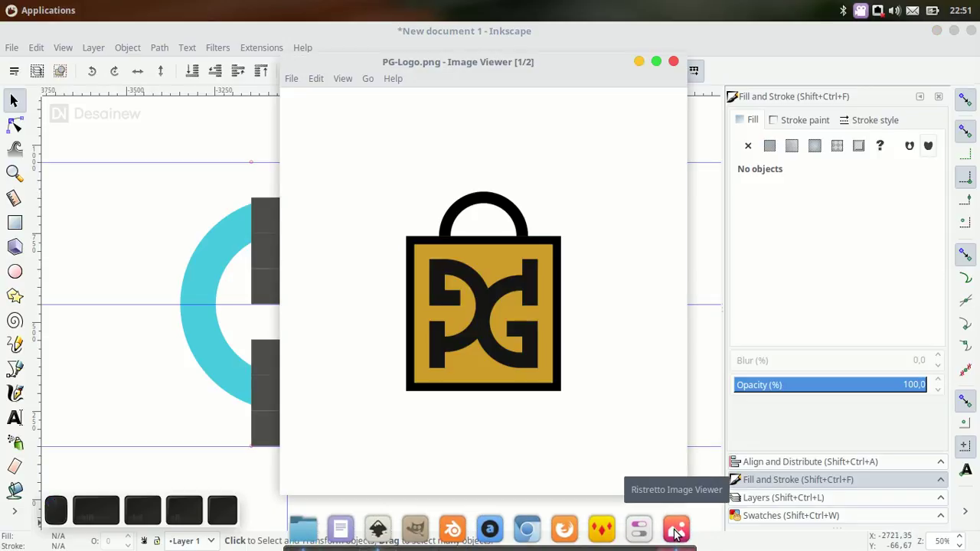
left_click(676, 534)
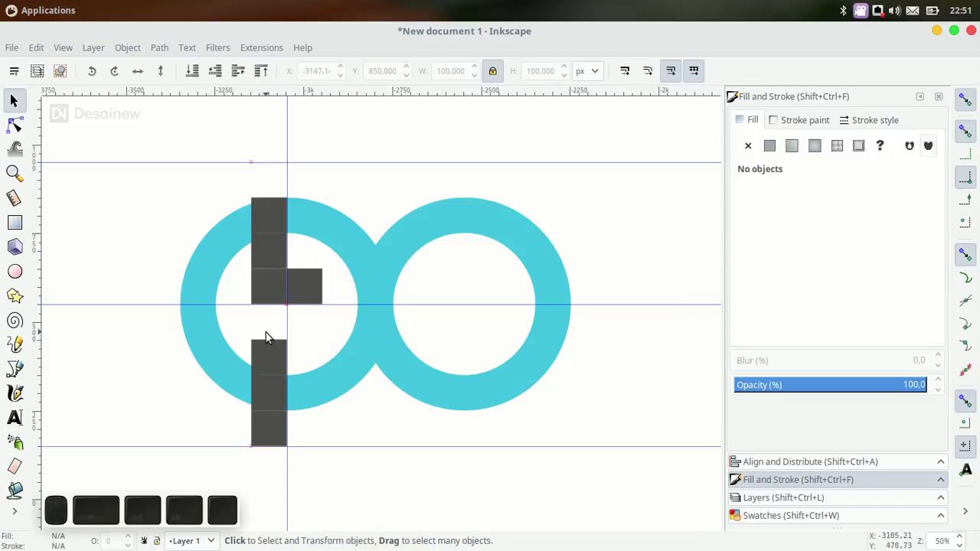
Copy squares along the bottom guide and stack a three-square column at its right end
left_click(274, 425)
left_click_drag(274, 425, 508, 437)
key("ctrl+d")
key("ctrl+d")
key("ctrl+d")
key("ctrl+d")
key("ctrl+d")
left_click(505, 473)
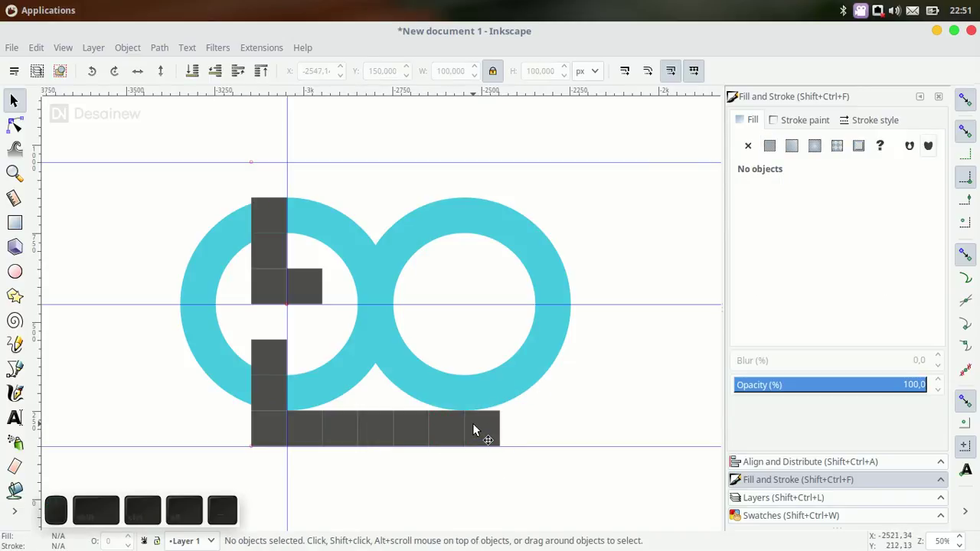
left_click(475, 431)
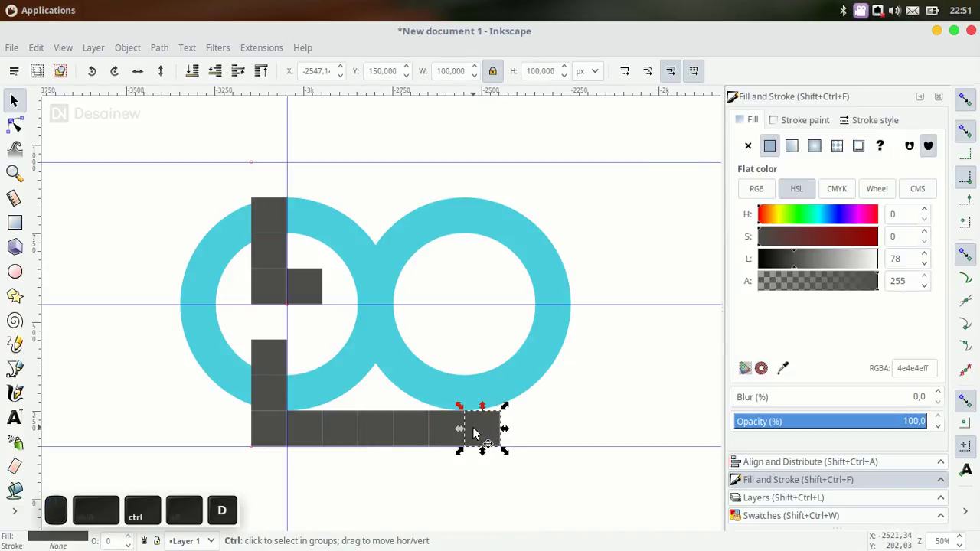
key("ctrl+d")
left_click_drag(474, 433, 475, 366)
left_click(475, 394)
key("ctrl+d")
Select the connecting bottom row of squares so it can be removed
left_click(431, 434)
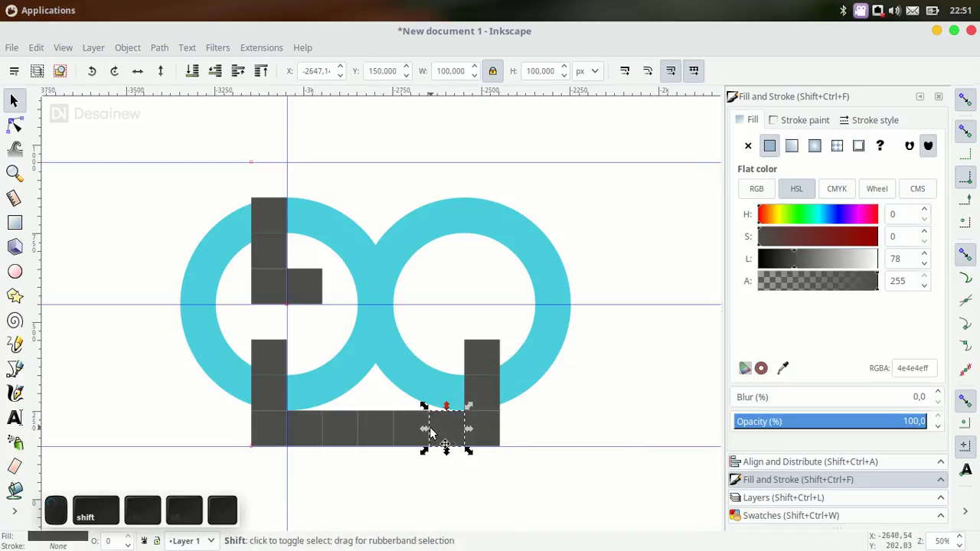
left_click(411, 434, "shift")
scroll(468, 475, "down", 1)
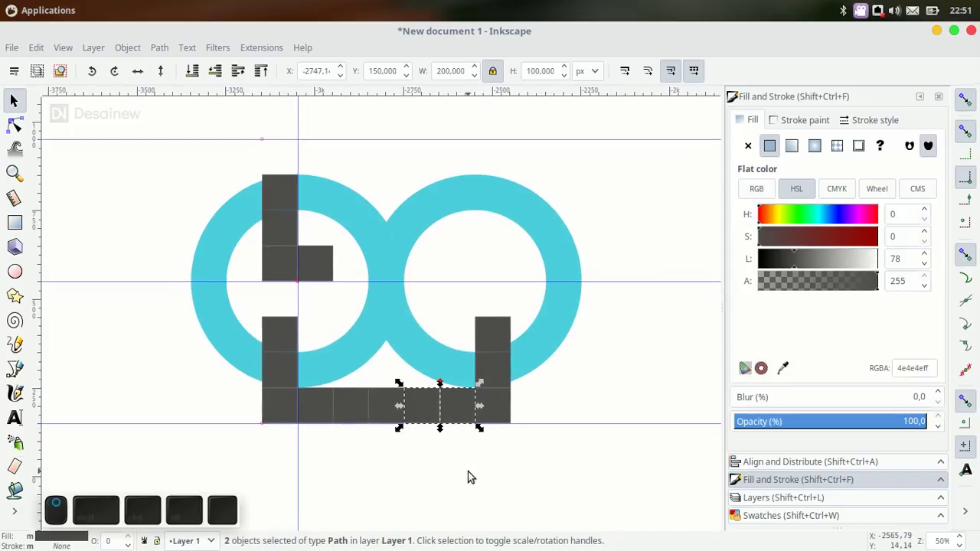
left_click(468, 471)
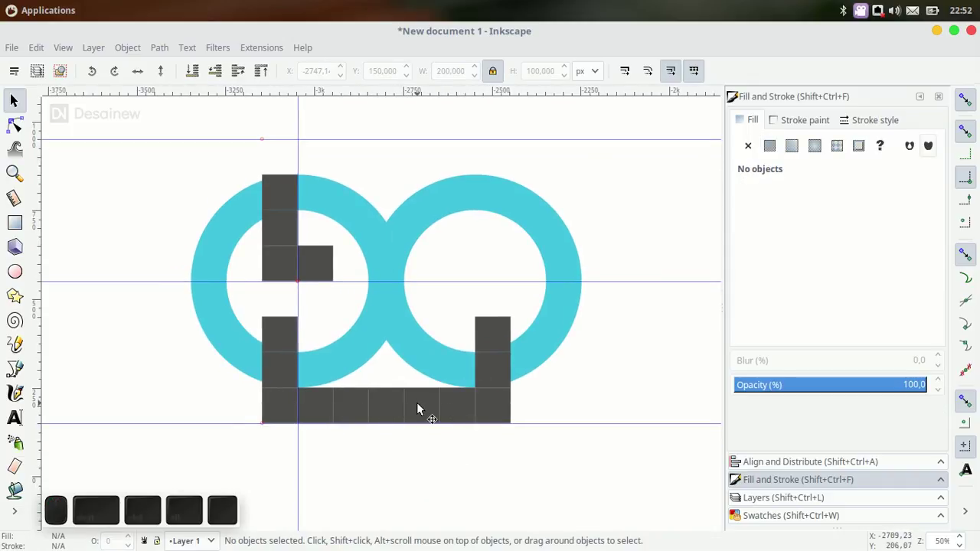
left_click_drag(492, 460, 290, 387)
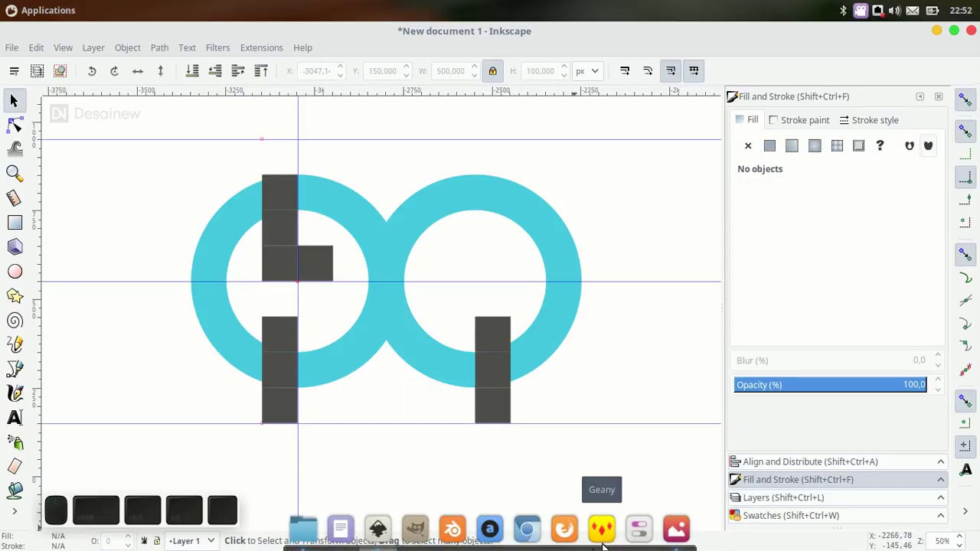
Shift a right-column square one unit left, duplicate it, and delete the middle square to leave a gap
left_click(675, 530)
left_click(676, 530)
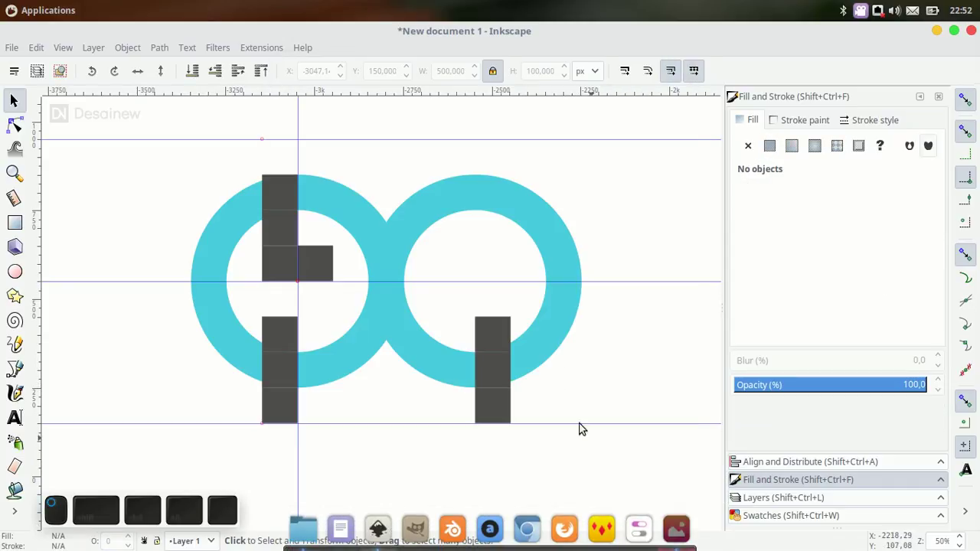
left_click(488, 331, "ctrl")
left_click_drag(488, 331, 499, 237)
key("ctrl+d")
left_click(503, 294)
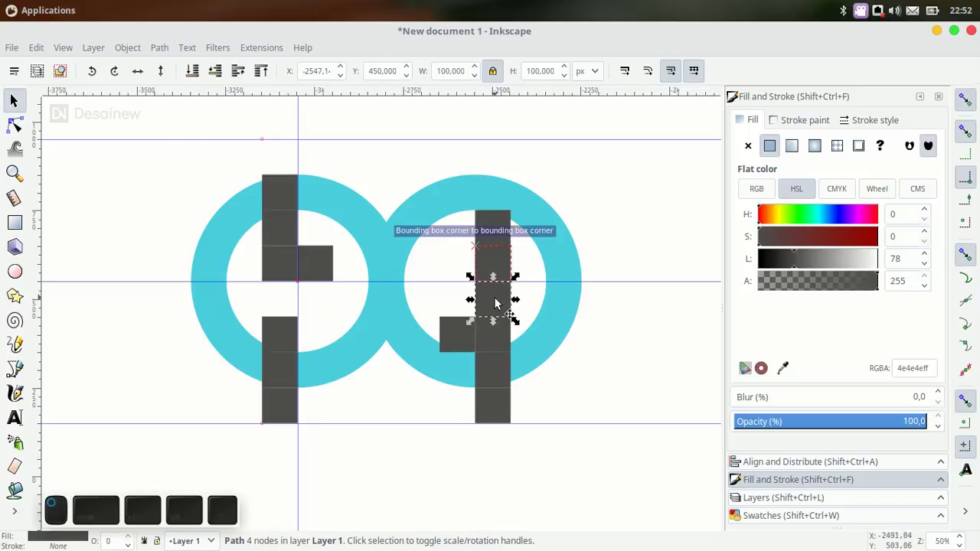
key("Delete")
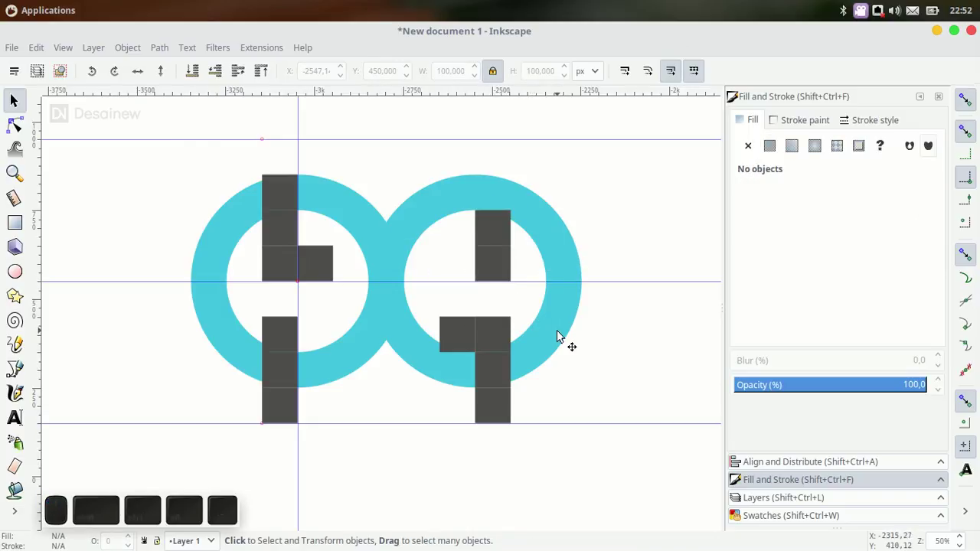
Duplicate the top square of the right bar and move the copy up to the bar's top
mouse_move(378, 536)
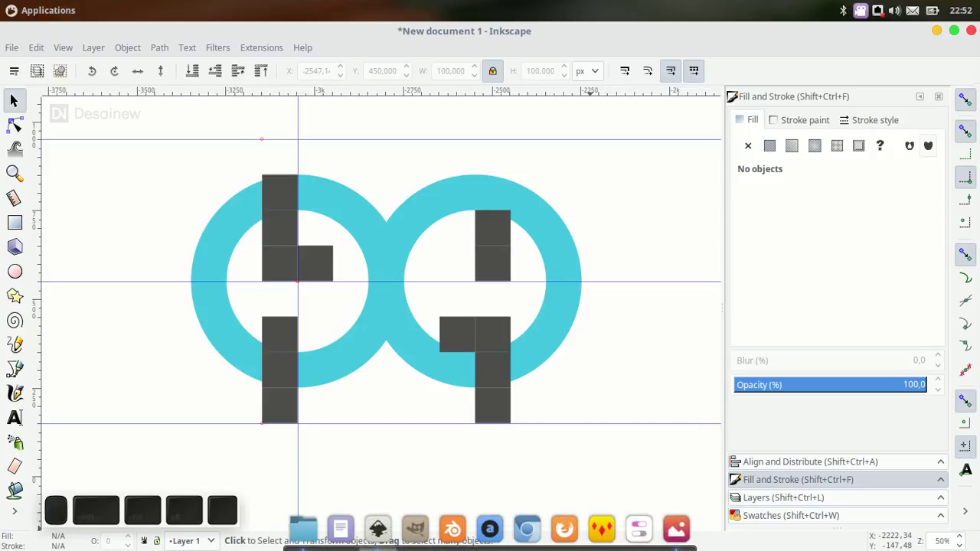
left_click(675, 530)
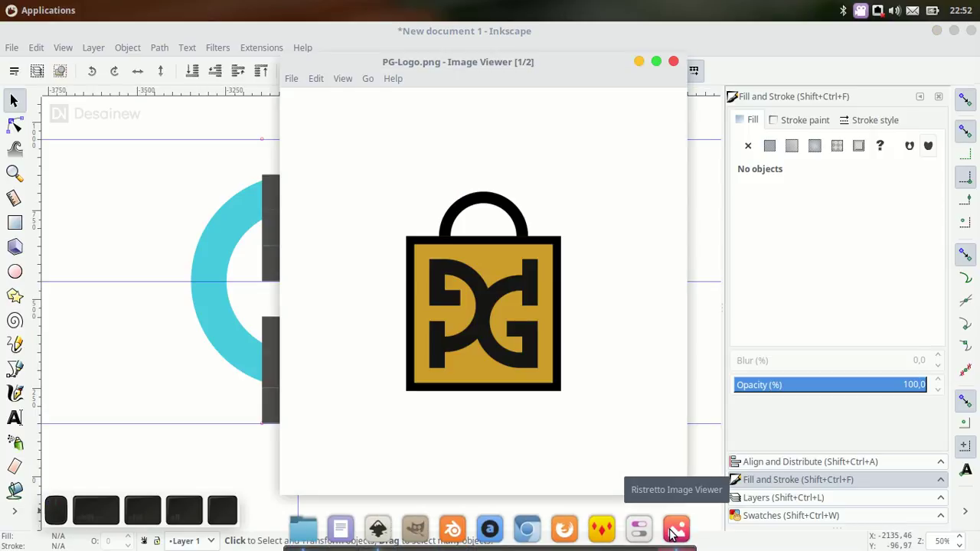
left_click(673, 534)
left_click(494, 223)
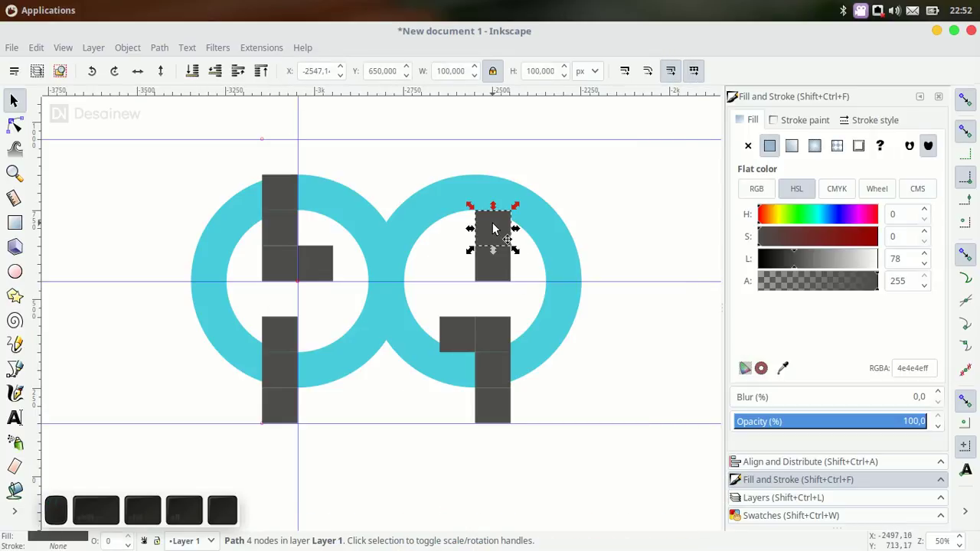
key("ctrl+d")
left_click_drag(494, 228, 494, 192)
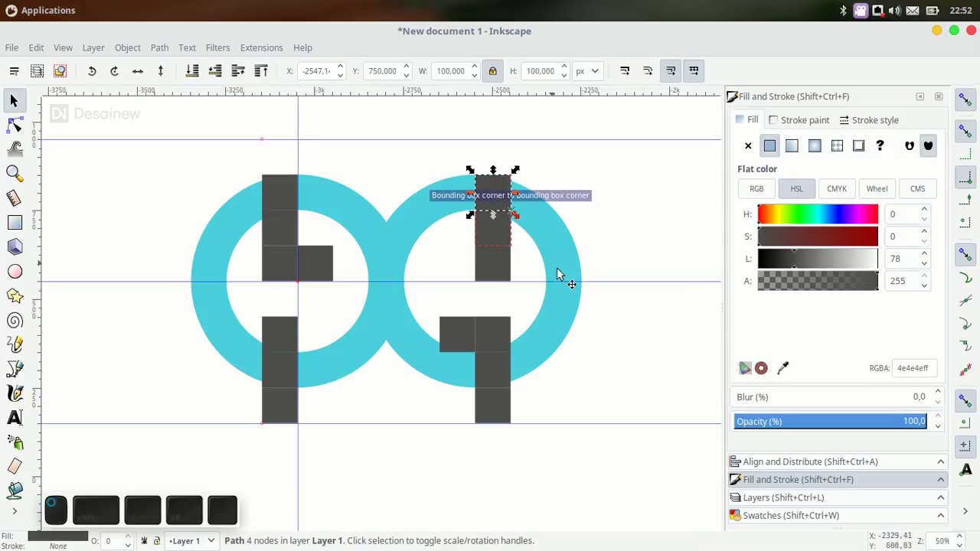
left_click(566, 293)
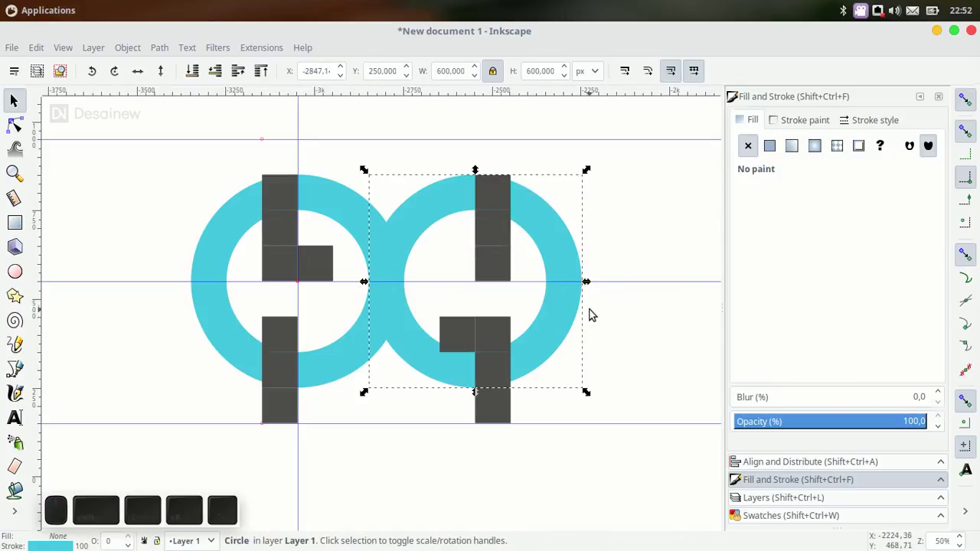
Enable rotation-centre snapping and try lowering the right cyan ring, then undo the move
left_click(965, 325)
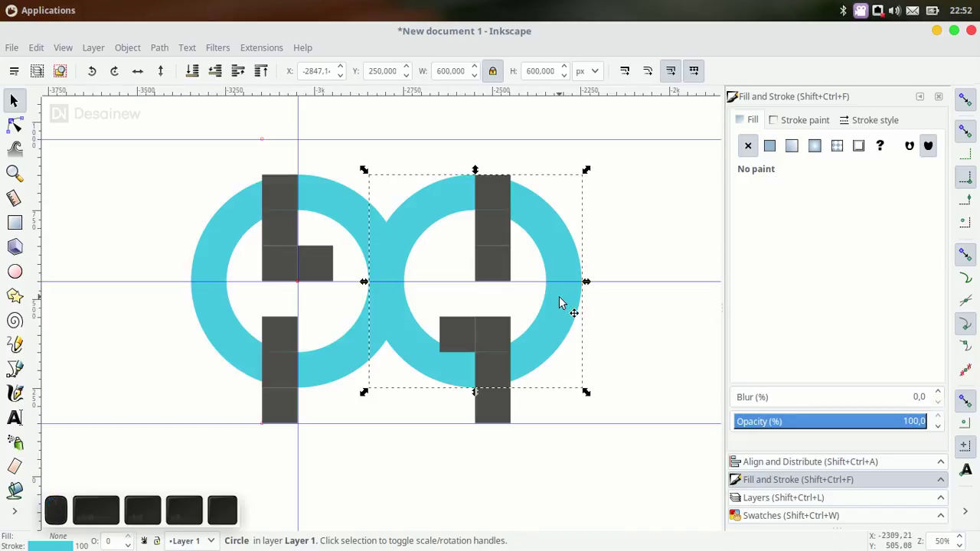
left_click_drag(559, 299, 555, 332)
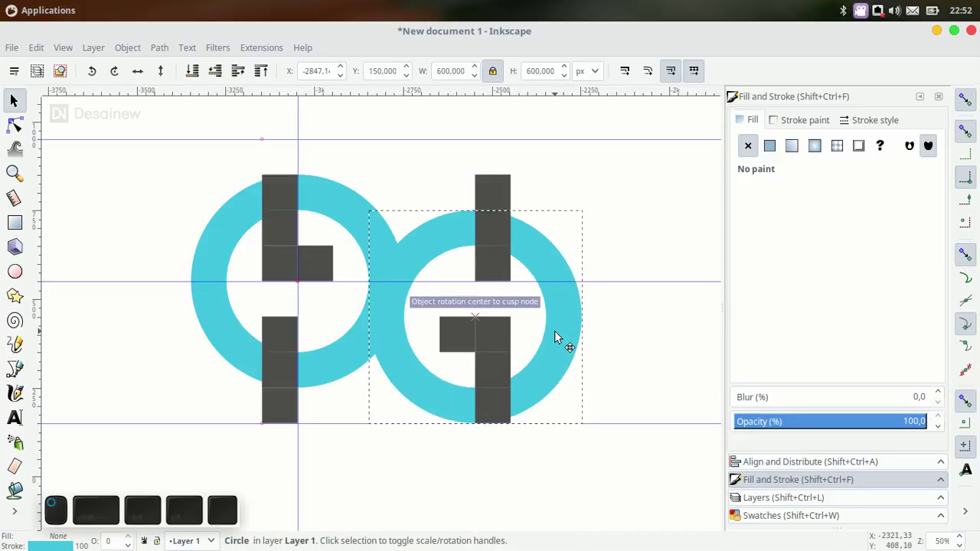
scroll(497, 424, "up", 4, "ctrl")
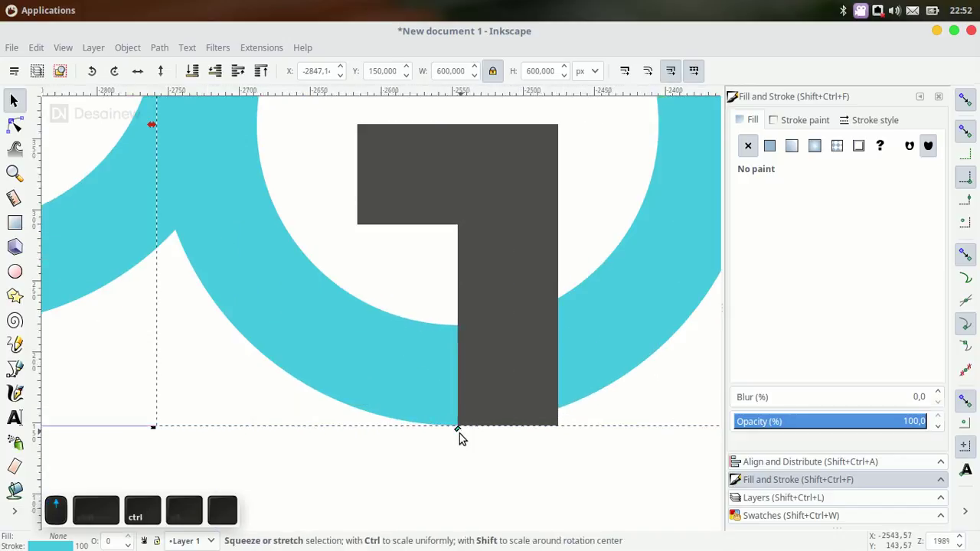
scroll(459, 438, "up", 3, "ctrl")
scroll(431, 415, "down", 6, "ctrl")
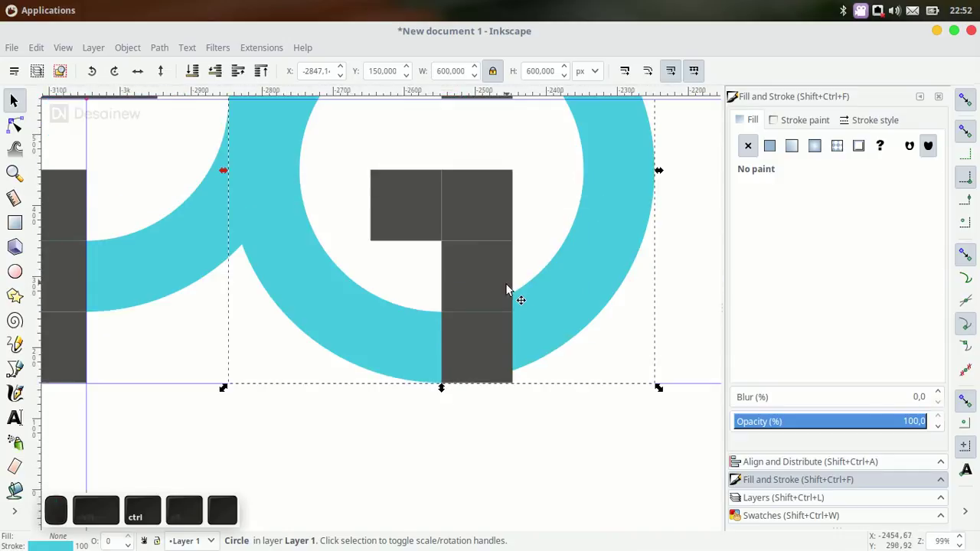
mouse_move(563, 321)
left_mouse_down()
mouse_move(574, 299)
mouse_move(563, 327)
left_mouse_up()
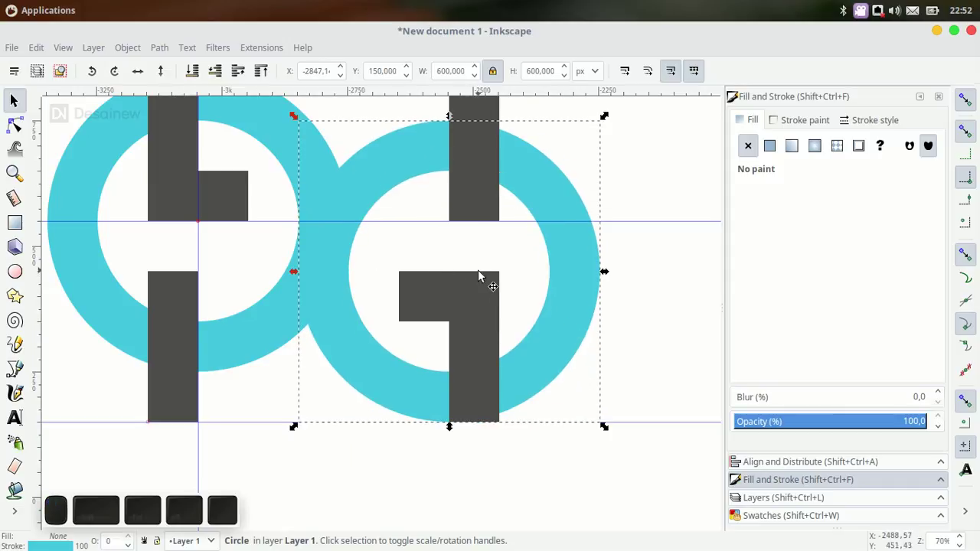
key("ctrl+z")
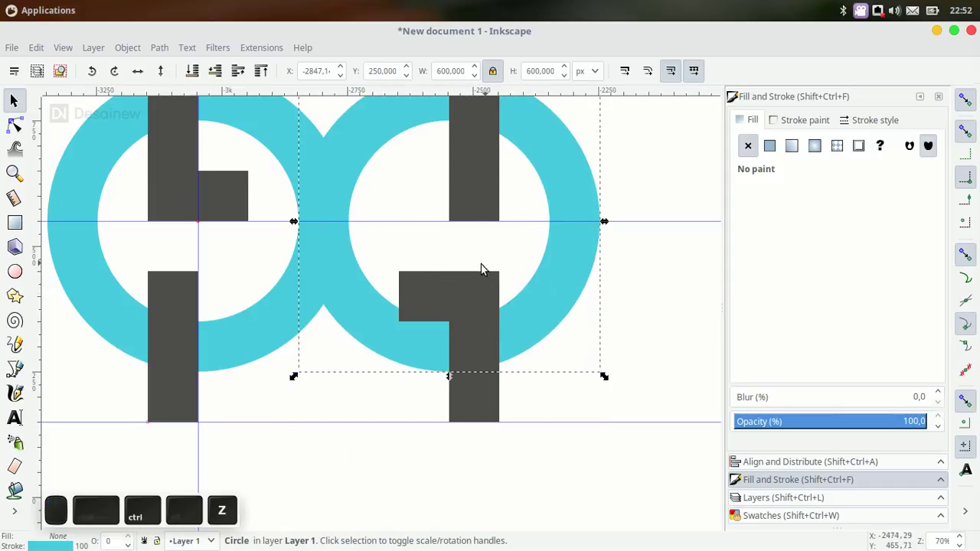
key("ctrl+super+Down")
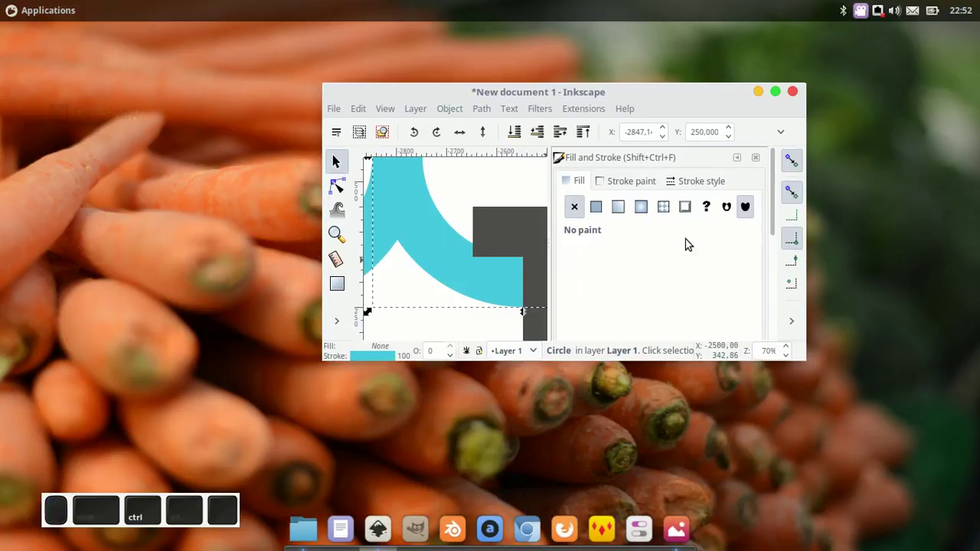
key("ctrl+super+Up")
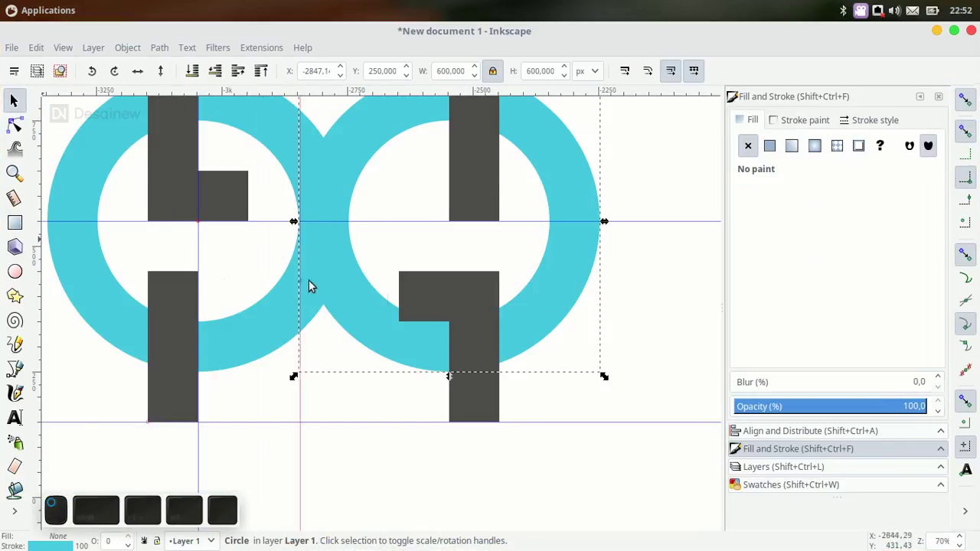
Add a horizontal guide at the lower bars' tops and centre the right ring on the guide crossing
left_click_drag(444, 282, 476, 273)
left_click_drag(487, 97, 460, 283)
left_click_drag(574, 246, 564, 299)
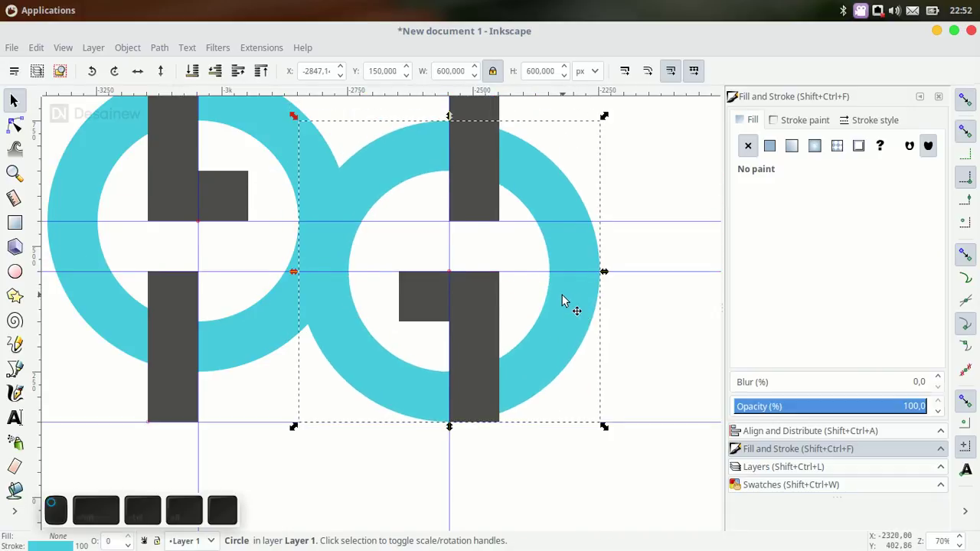
scroll(533, 324, "down", 1)
left_click(560, 464)
scroll(514, 292, "up", 1)
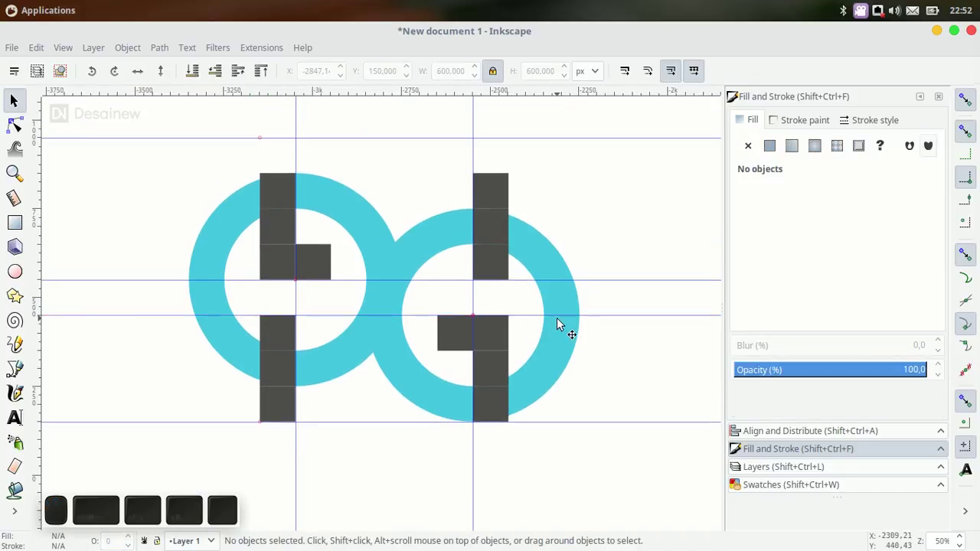
scroll(410, 322, "up", 1)
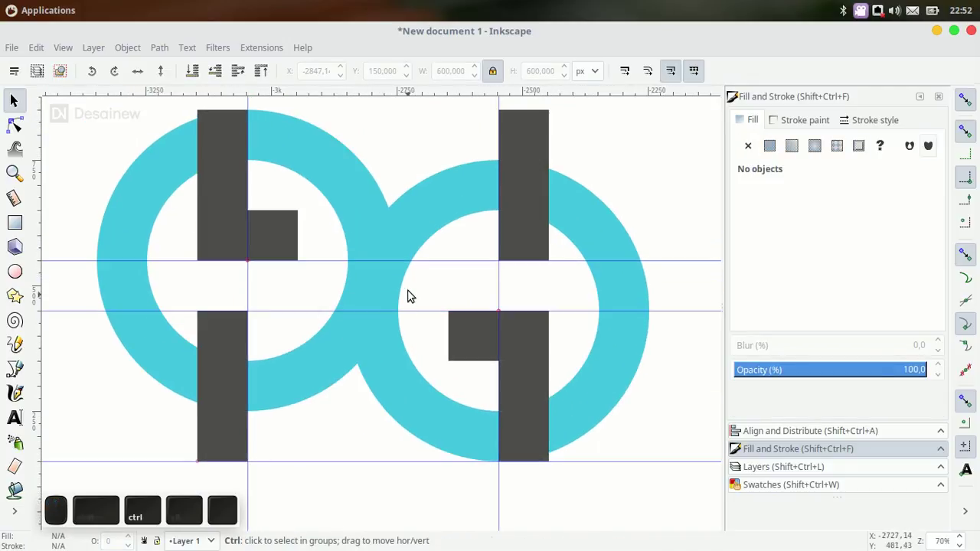
left_click(403, 282)
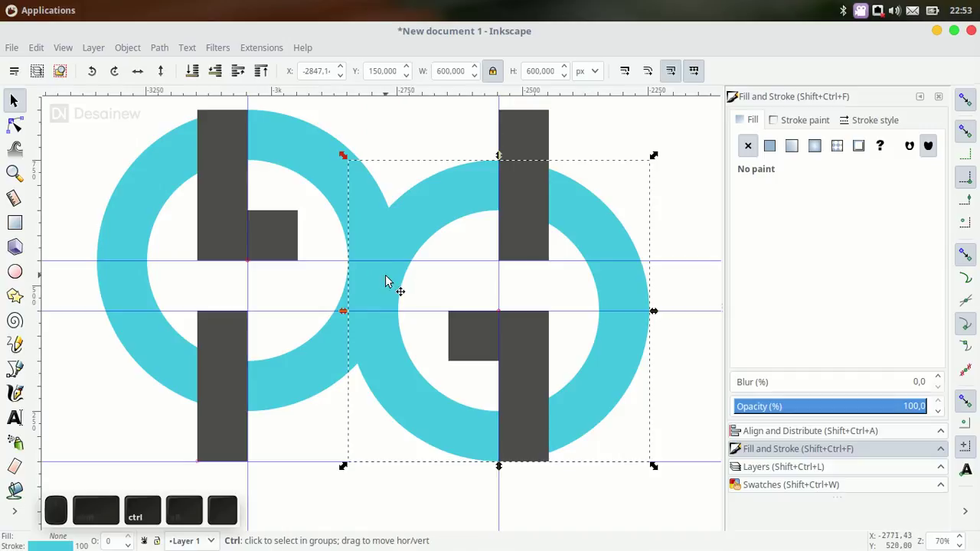
scroll(388, 281, "down", 2)
left_click(484, 459)
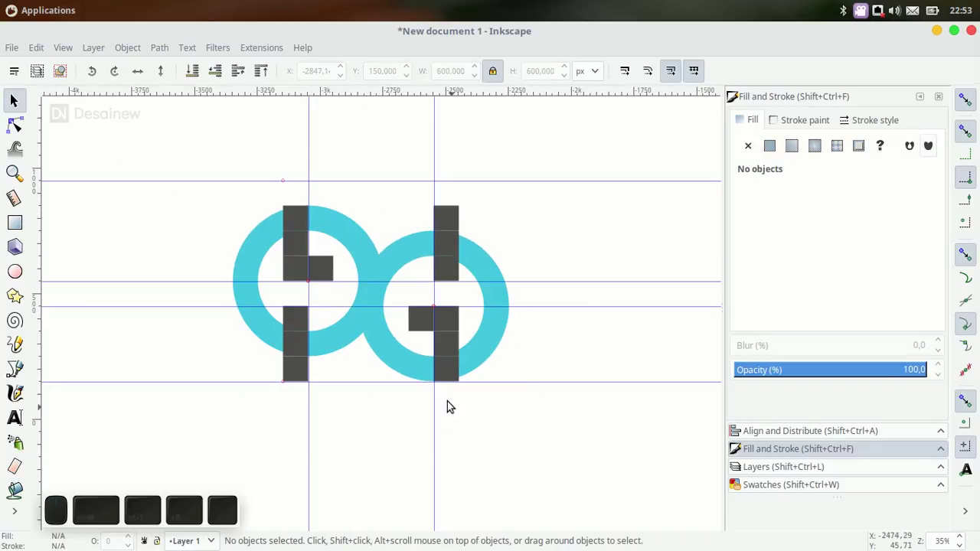
scroll(401, 349, "up", 2)
left_click(357, 324)
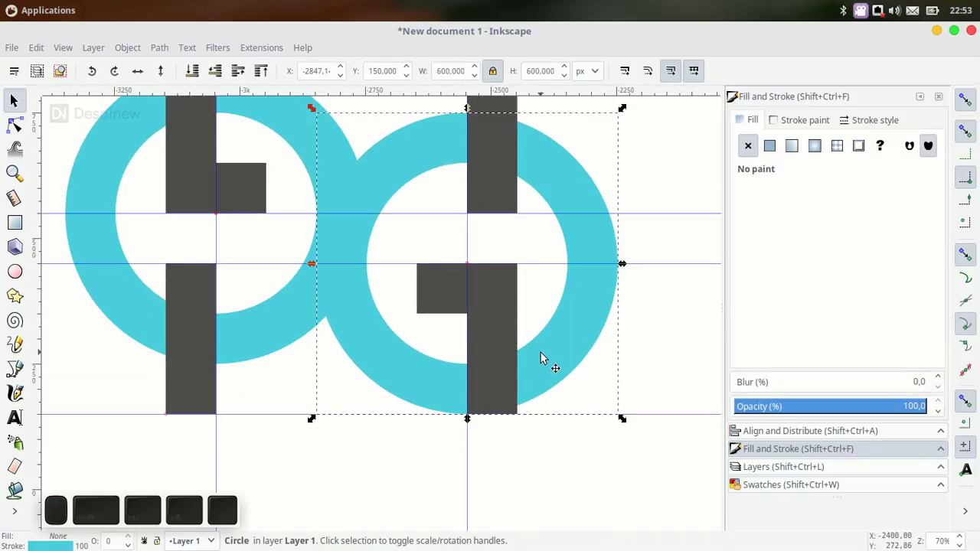
mouse_move(541, 358)
left_mouse_down()
mouse_move(498, 359)
mouse_move(534, 360)
left_mouse_up()
key("ctrl+z")
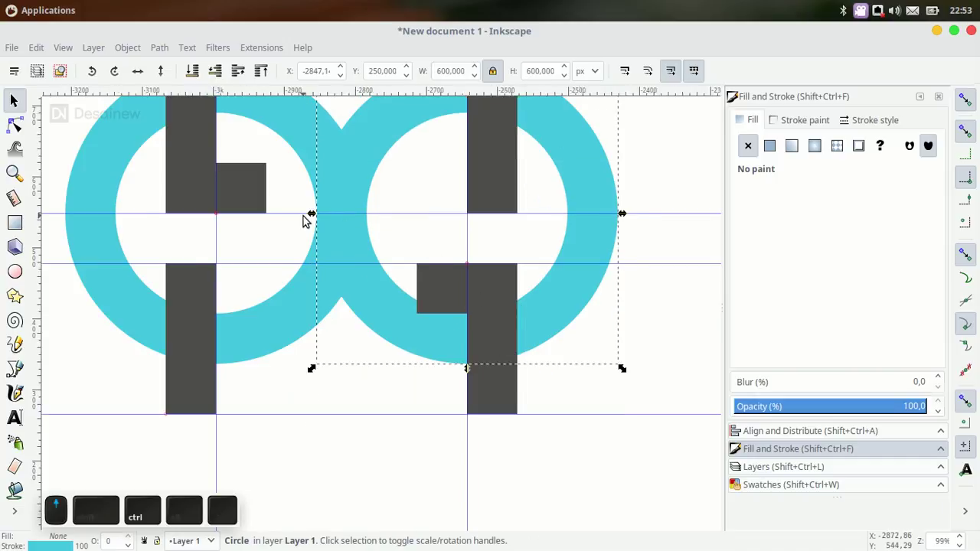
scroll(332, 275, "up", 4)
scroll(332, 274, "down", 4)
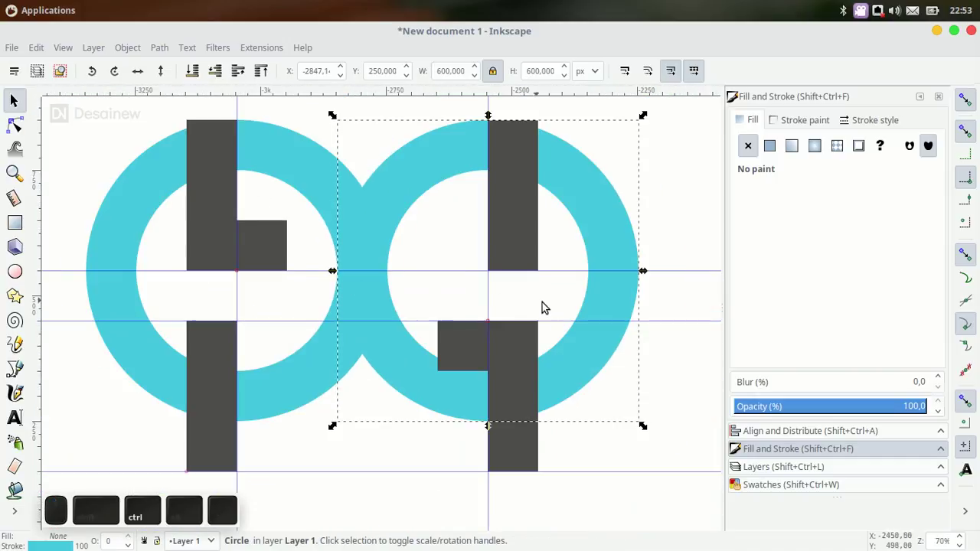
left_click_drag(602, 297, 594, 343)
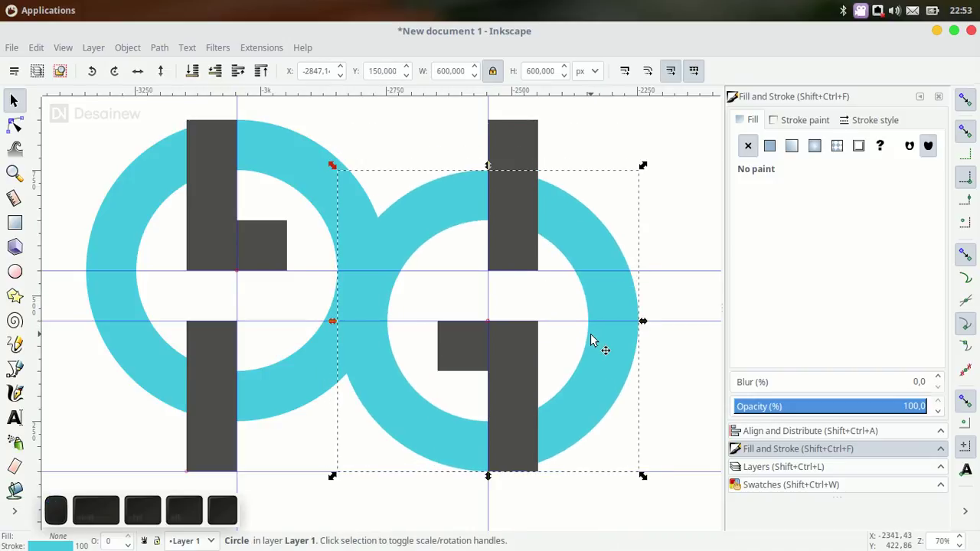
scroll(542, 308, "down", 1)
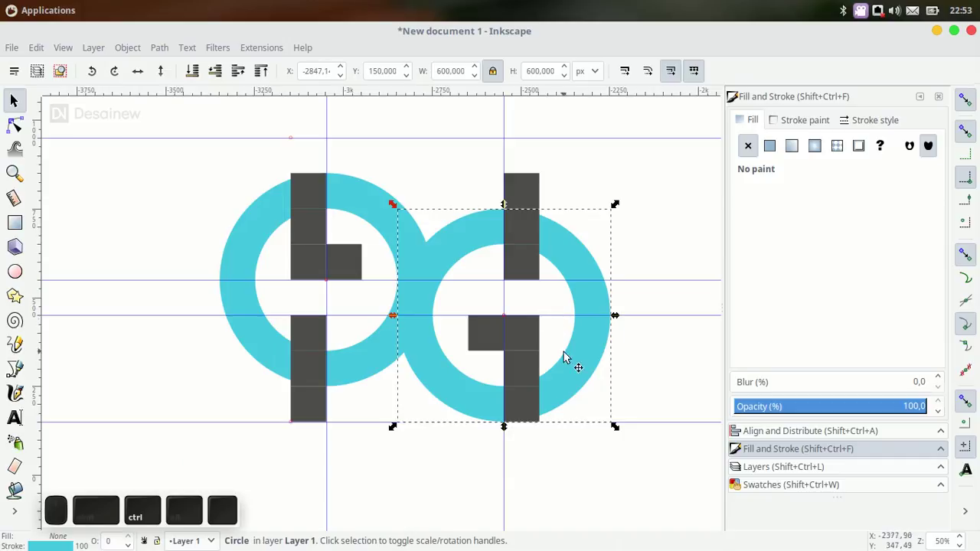
left_click(591, 489)
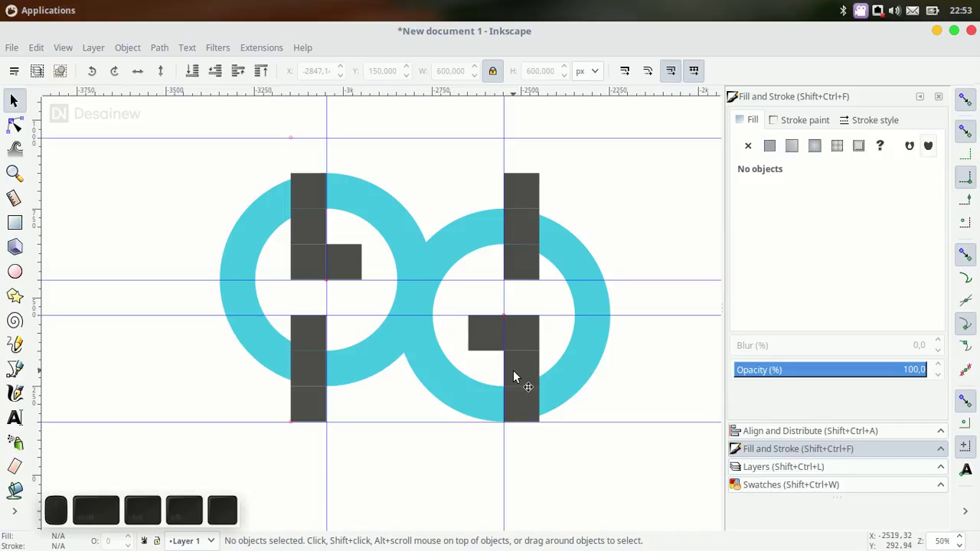
scroll(505, 386, "right", 2)
scroll(505, 386, "down", 1)
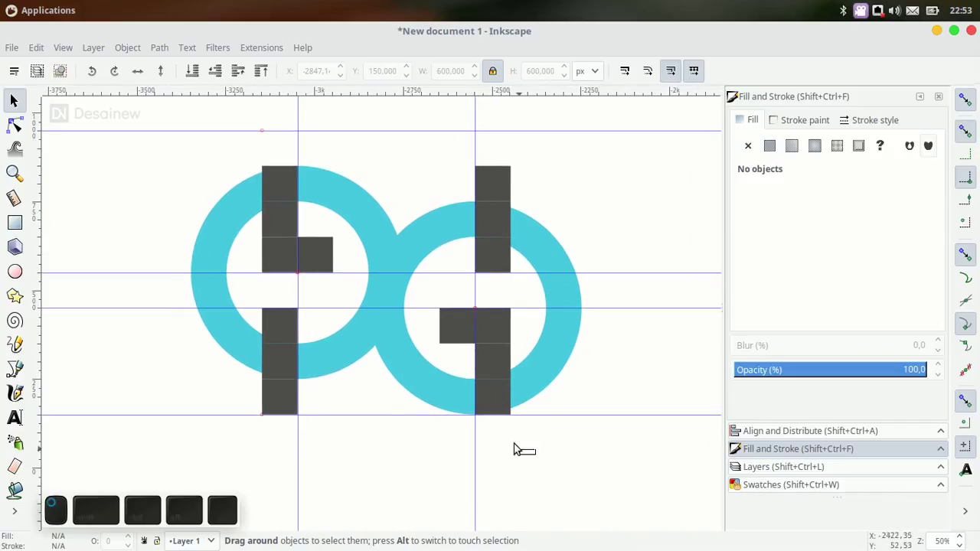
Union the seven squares of the right bar into one solid path
left_click_drag(536, 454, 397, 282)
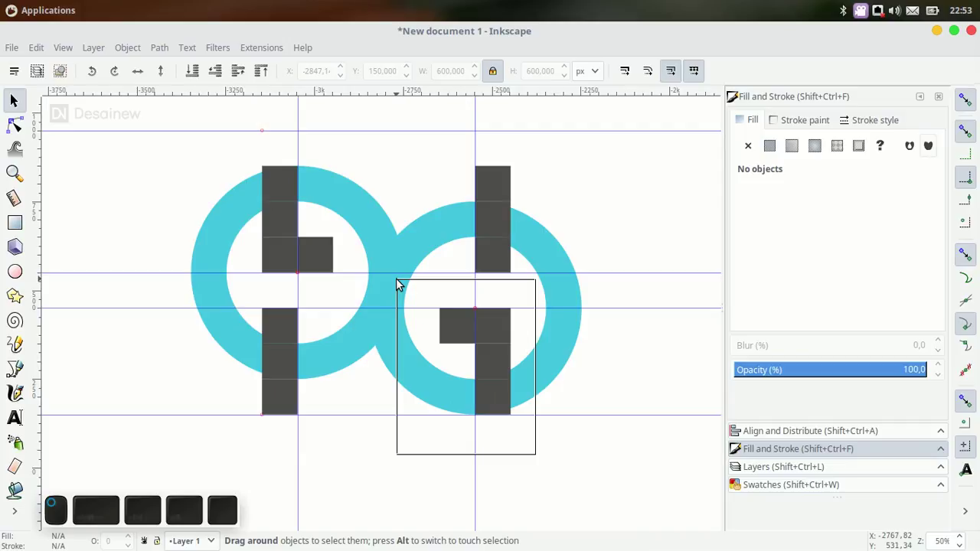
left_click_drag(396, 282, 395, 144)
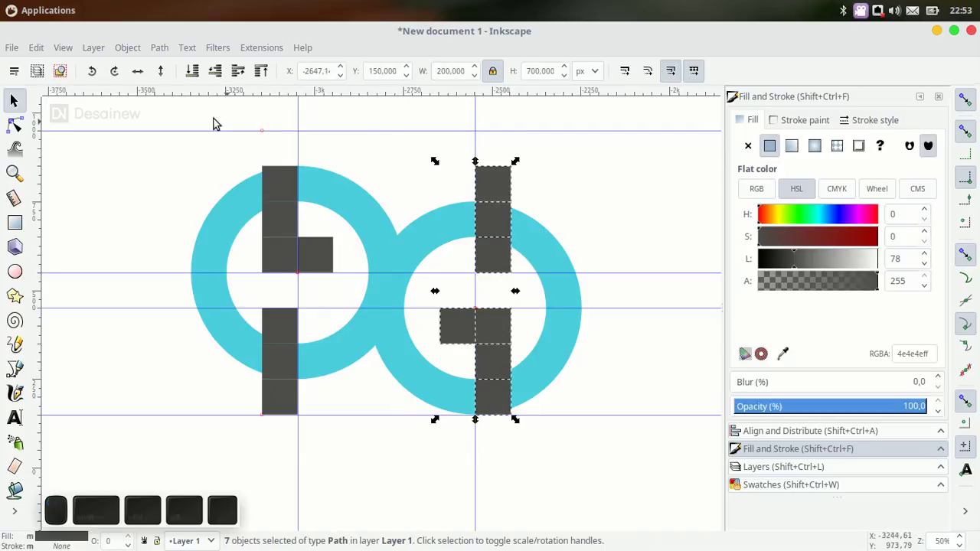
left_click(160, 47)
left_click(176, 153)
Union the left bar's squares into one path, then select the right bar together with its ring
left_click_drag(220, 148, 354, 469)
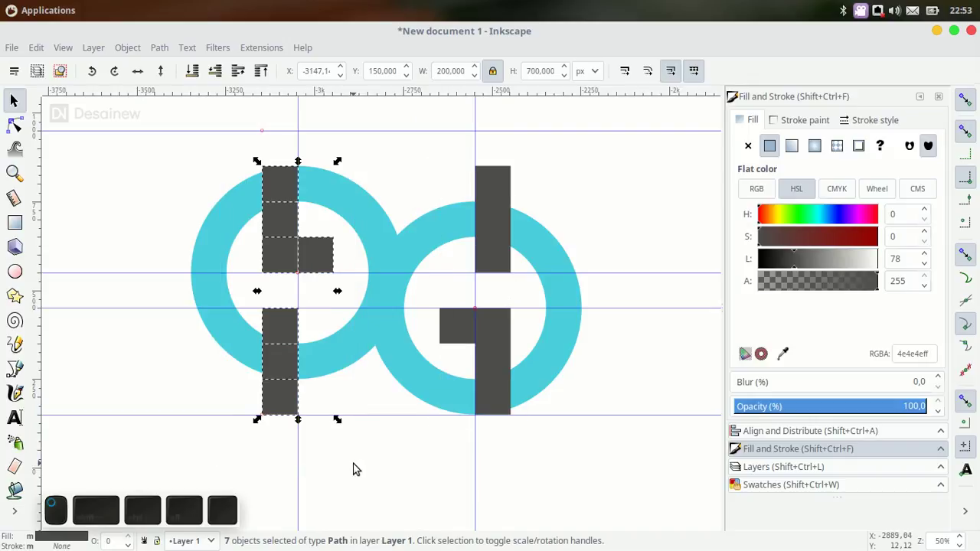
left_click(160, 48)
left_click(172, 153)
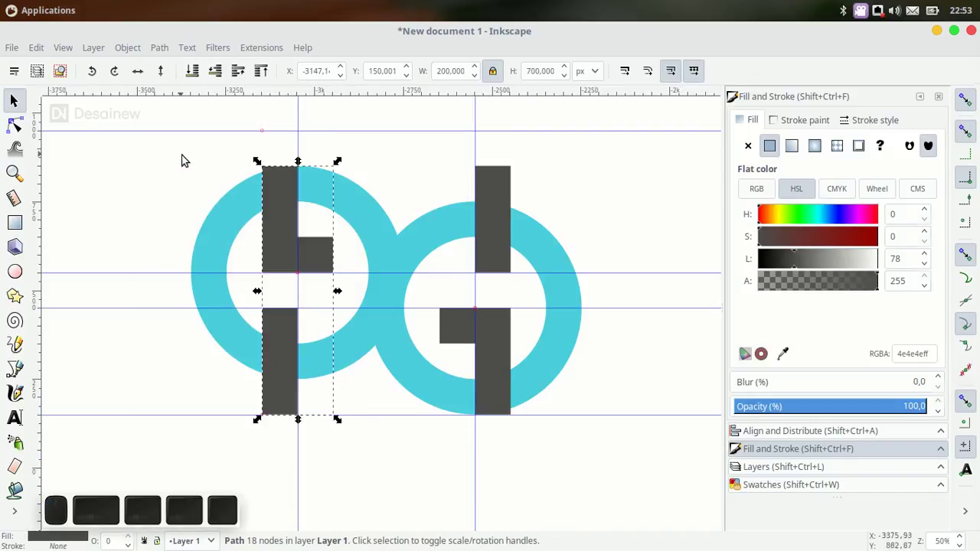
left_click(497, 207)
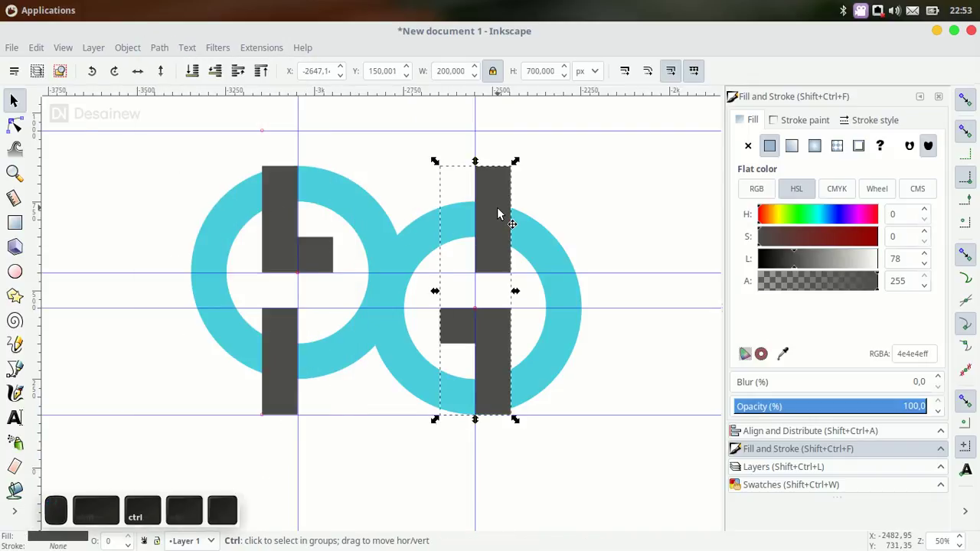
left_click(521, 245, "shift")
left_click(163, 47)
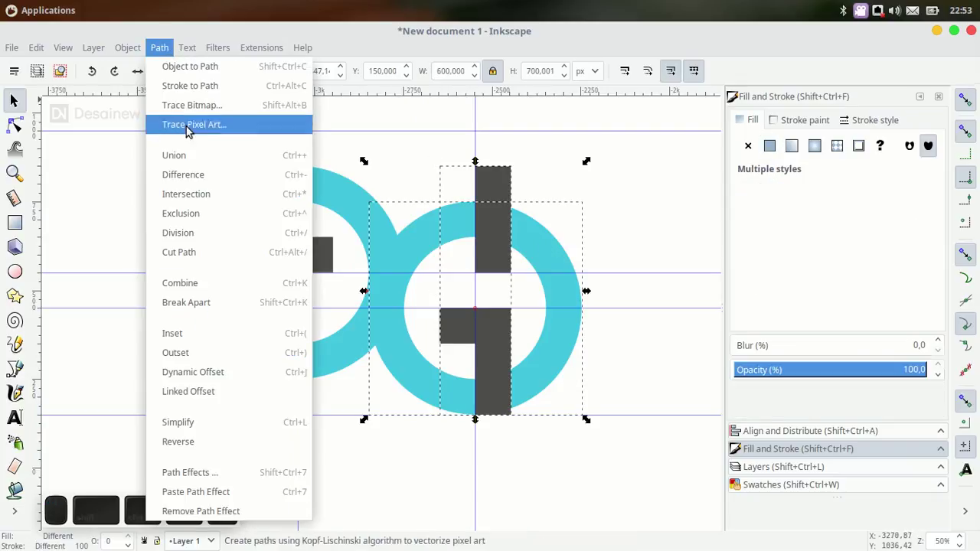
Try a Difference cut of the right bar from its ring, then undo it
left_click(203, 176)
key("ctrl+z")
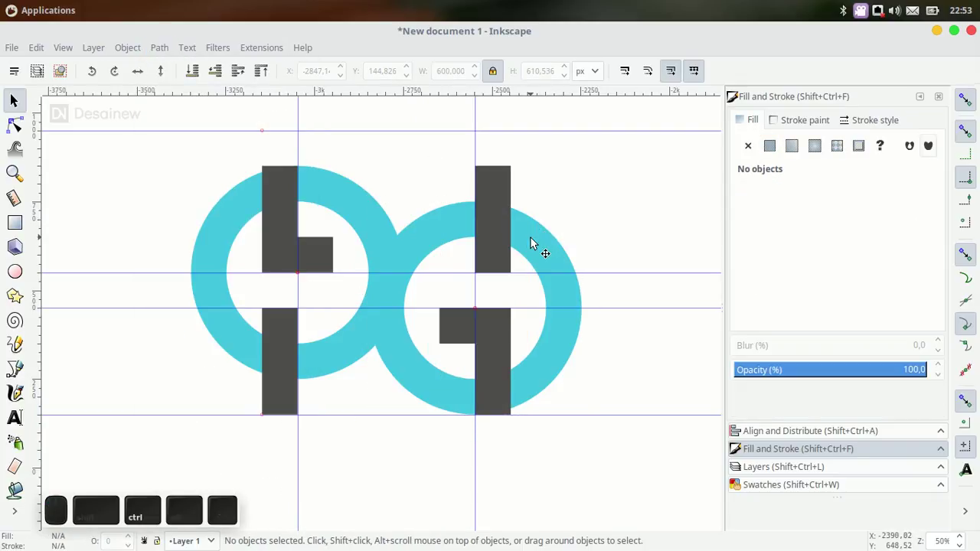
left_click(503, 218)
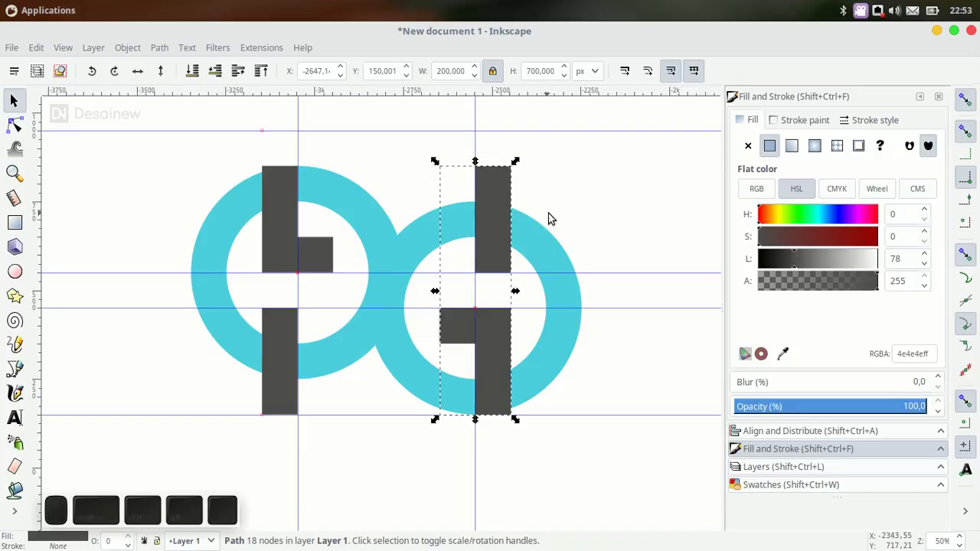
Convert both cyan rings into filled outline shapes with Stroke to Path
left_click(541, 239)
left_click(227, 180, "shift")
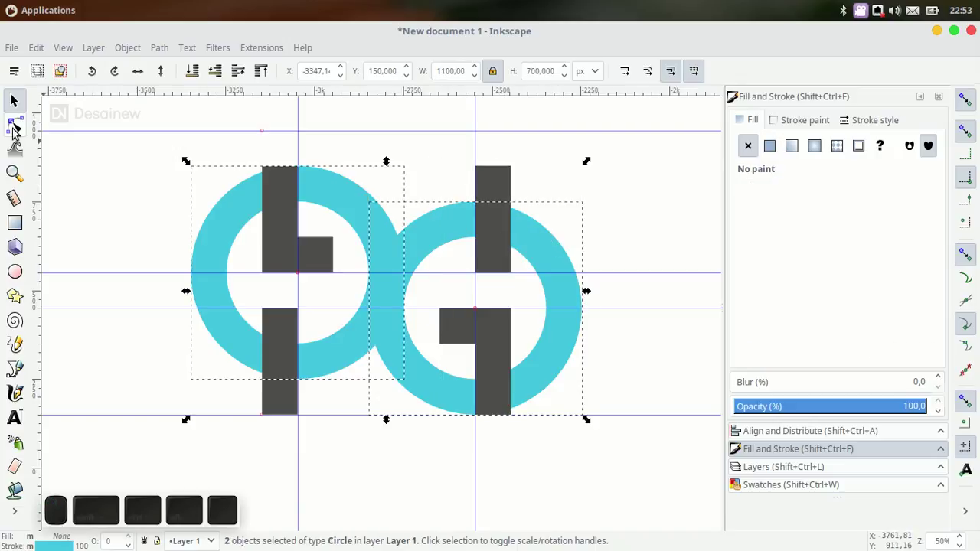
left_click(15, 127)
left_click(161, 48)
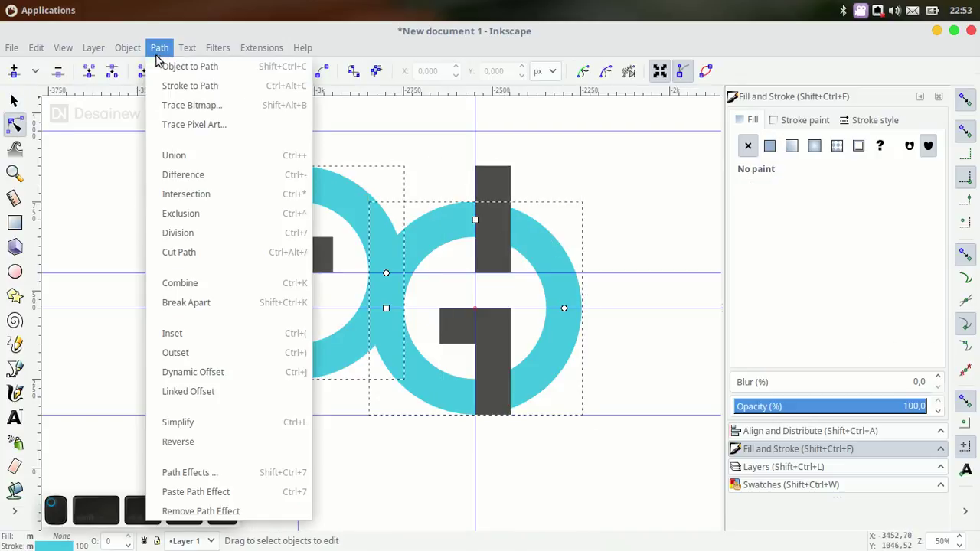
left_click(160, 49)
left_click(159, 48)
left_click(180, 93)
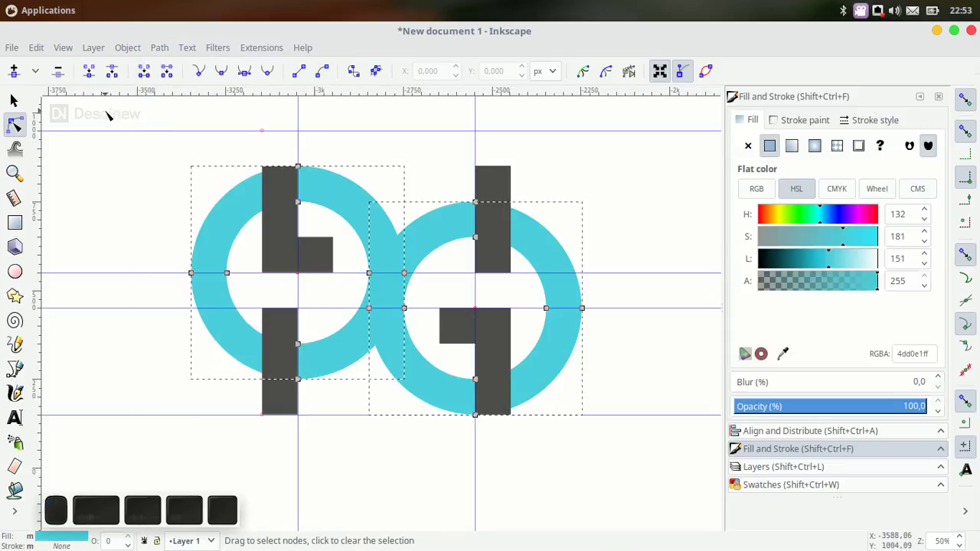
Select the right dark bar with its ring and check the Path operations without applying any
left_click(23, 100)
left_click(87, 160)
left_click_drag(488, 192, 557, 250)
key("ctrl+z")
left_click(557, 250, "shift")
left_click(160, 47)
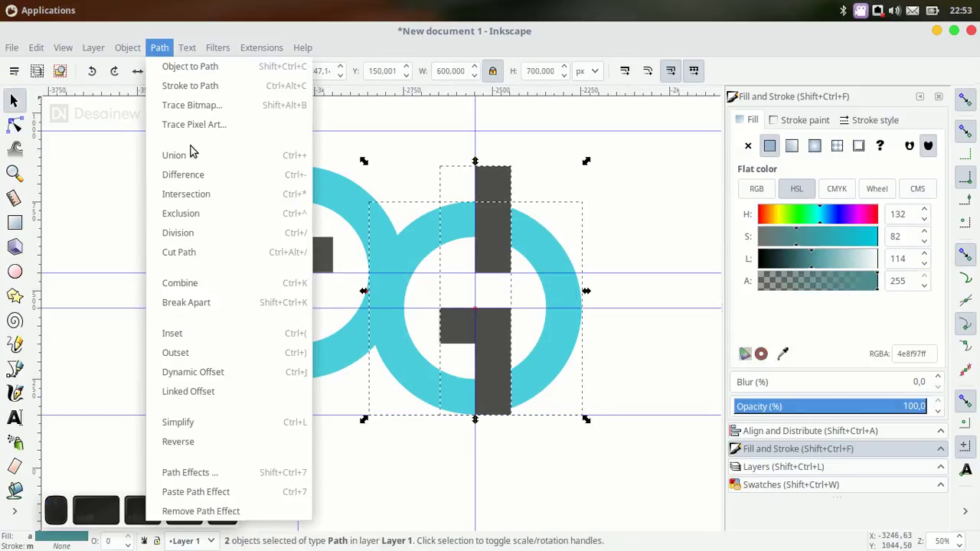
left_click(202, 175)
Select the left bar and ring, try a Difference cut, then undo to restore the full ring
left_click(295, 201)
left_click_drag(294, 201, 282, 178)
key("ctrl+z")
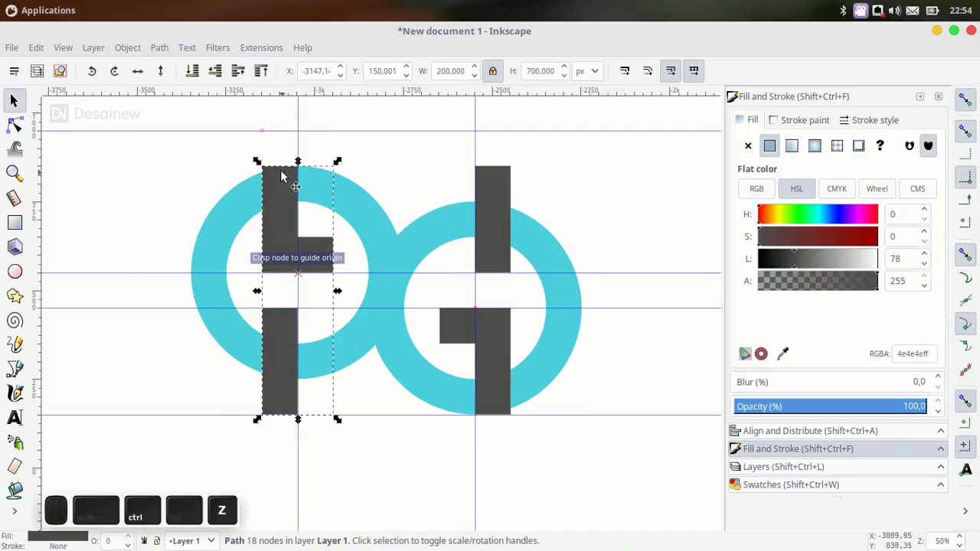
left_click(346, 191, "shift")
left_click(159, 47)
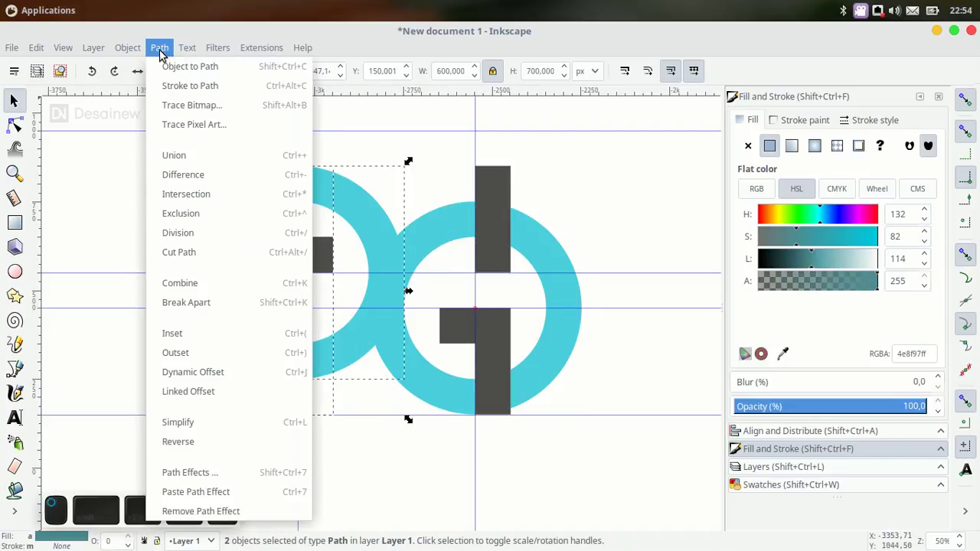
left_click(193, 175)
key("ctrl+z")
Break apart the left ring and delete its outer piece
left_click(159, 47)
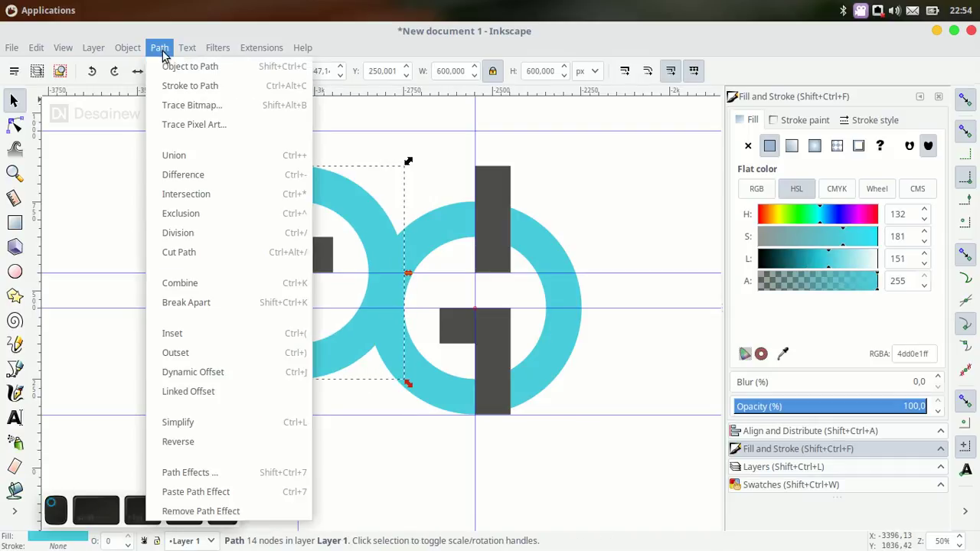
left_click(213, 304)
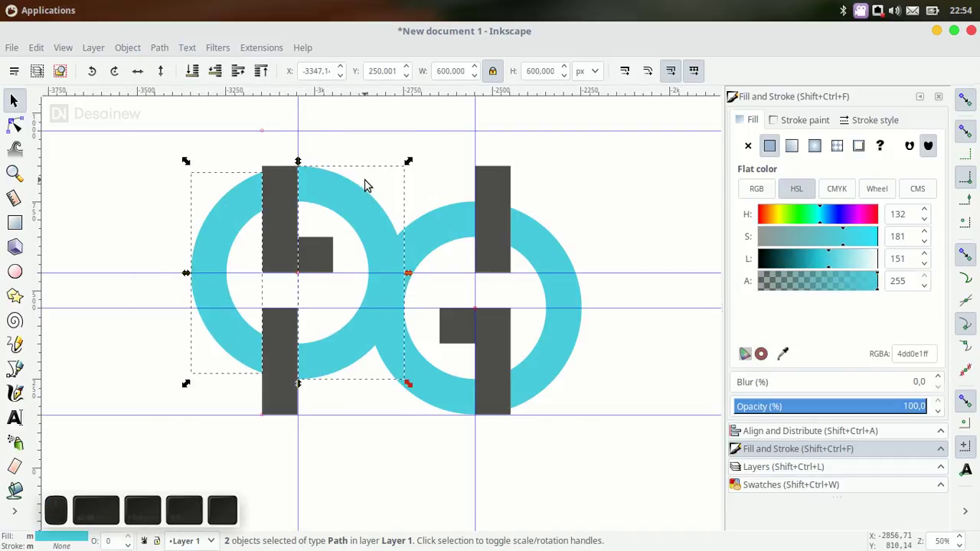
left_click(256, 213)
left_click(240, 212)
key("Delete")
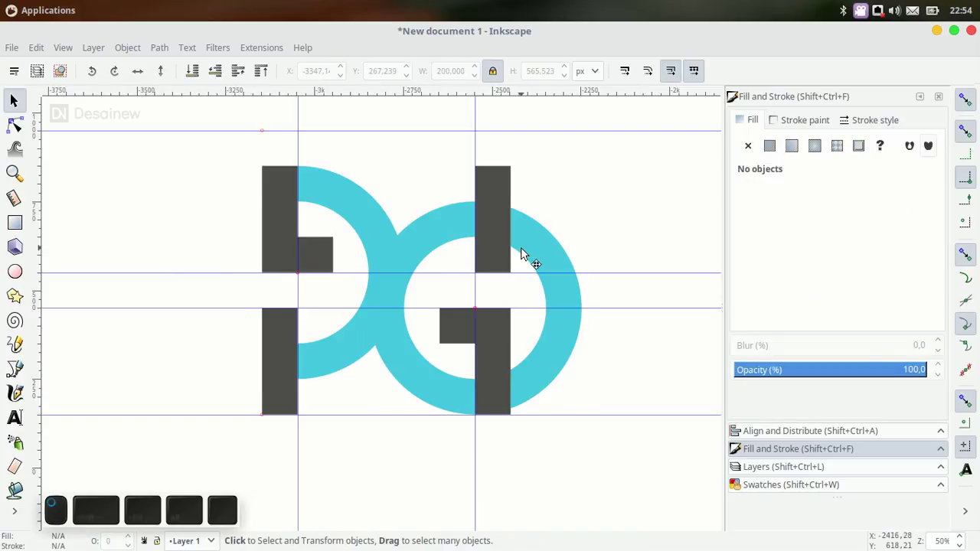
key("ctrl+z")
Break apart the right ring and delete its outer piece
left_click(153, 48)
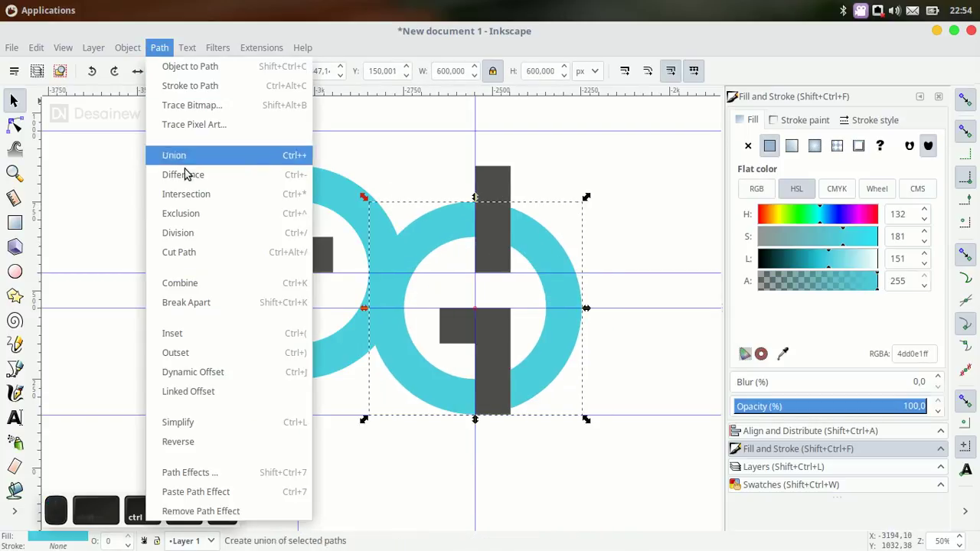
left_click(206, 303)
left_click(635, 260)
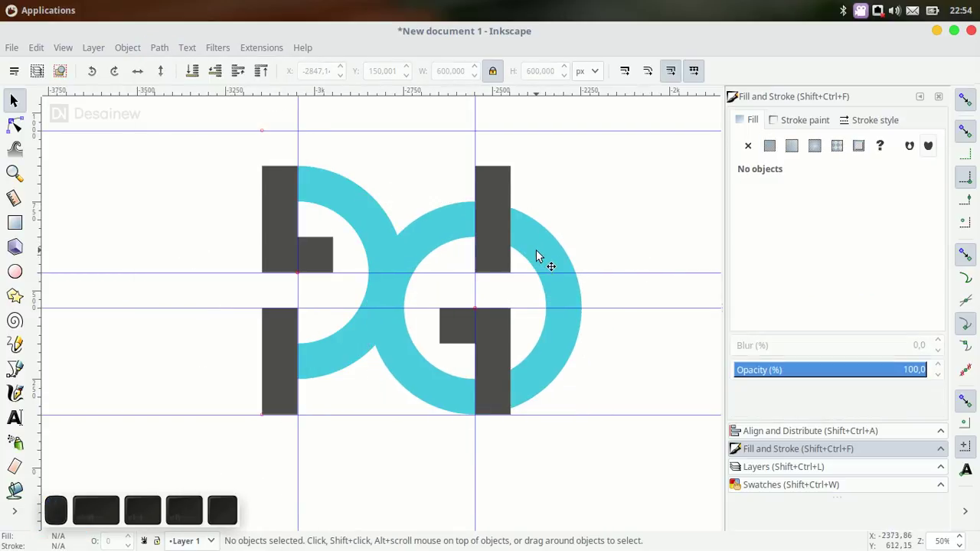
left_click(543, 258)
key("Delete")
scroll(531, 349, "down", 1, "ctrl")
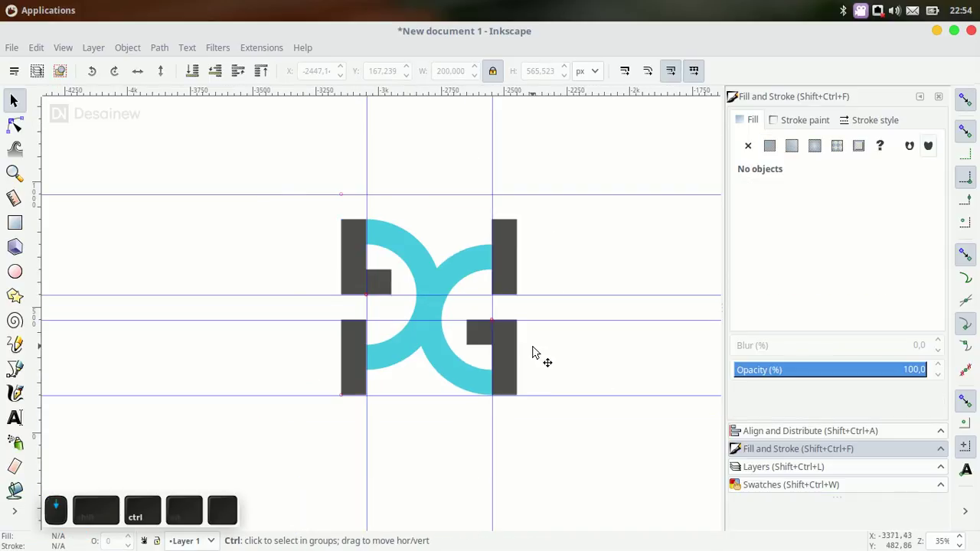
Darken all four monogram pieces to a near-black teal, Lightness about 27
left_click_drag(560, 445, 274, 207)
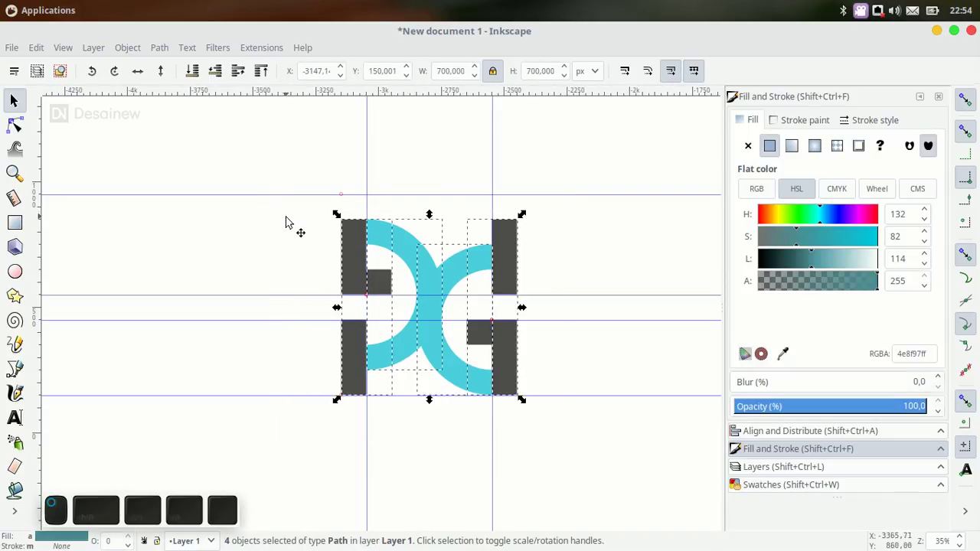
scroll(427, 253, "up", 2, "ctrl")
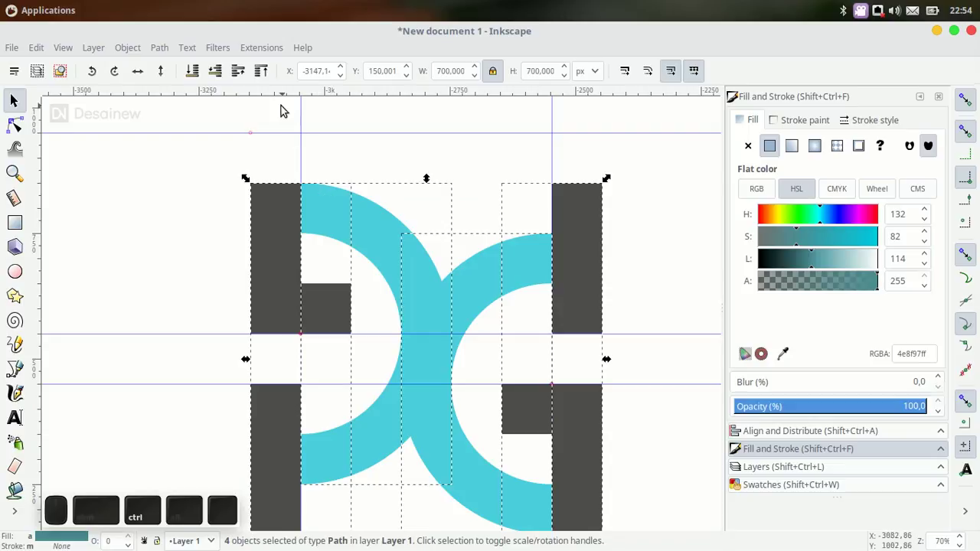
left_click_drag(813, 259, 766, 259)
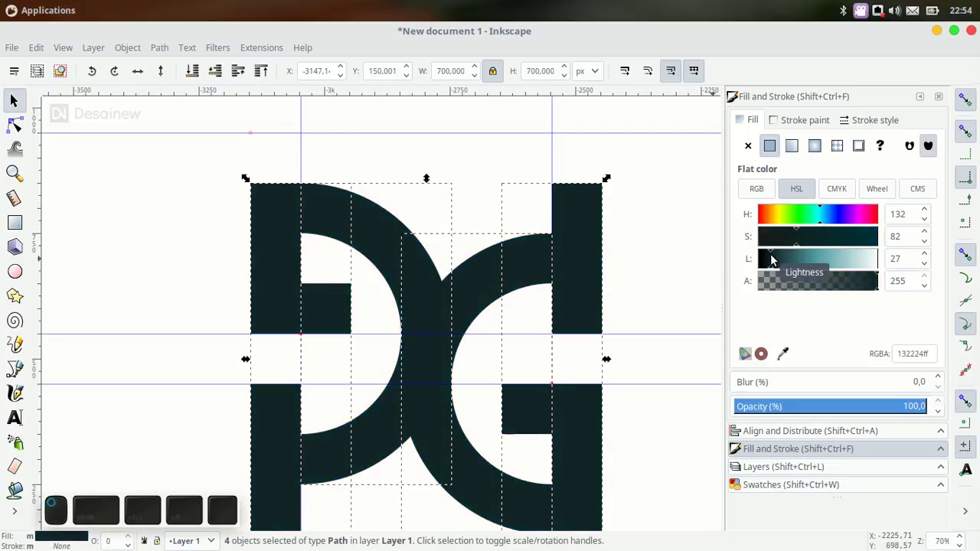
left_click(643, 259)
scroll(609, 267, "down", 4, "ctrl")
Compare against the reference logo, hide the guide lines, and reselect all four monogram pieces
scroll(610, 267, "right", 2)
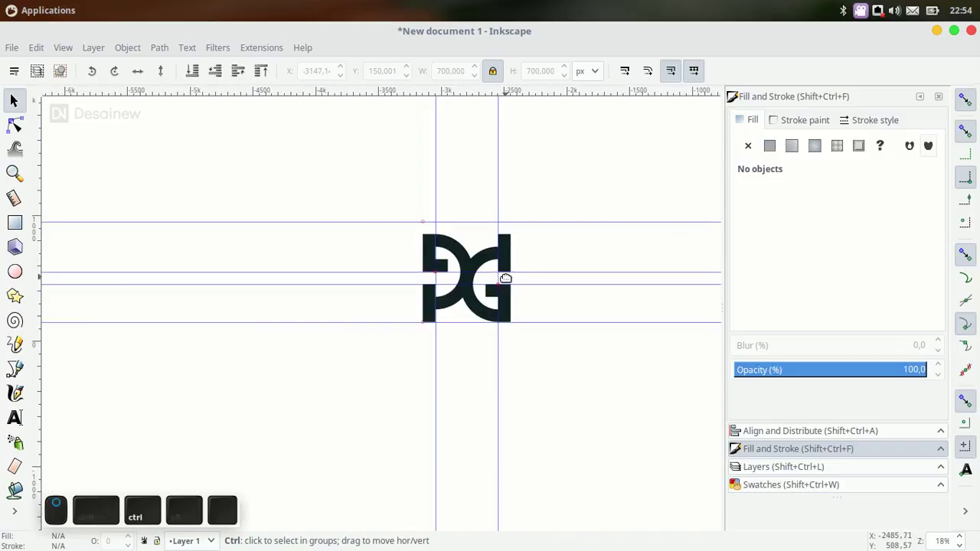
left_click(676, 532)
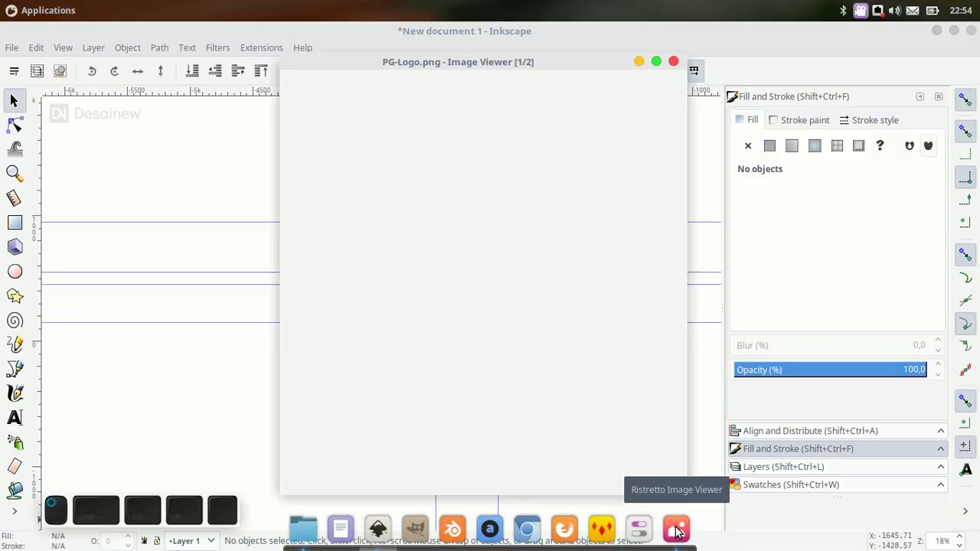
left_click(676, 532)
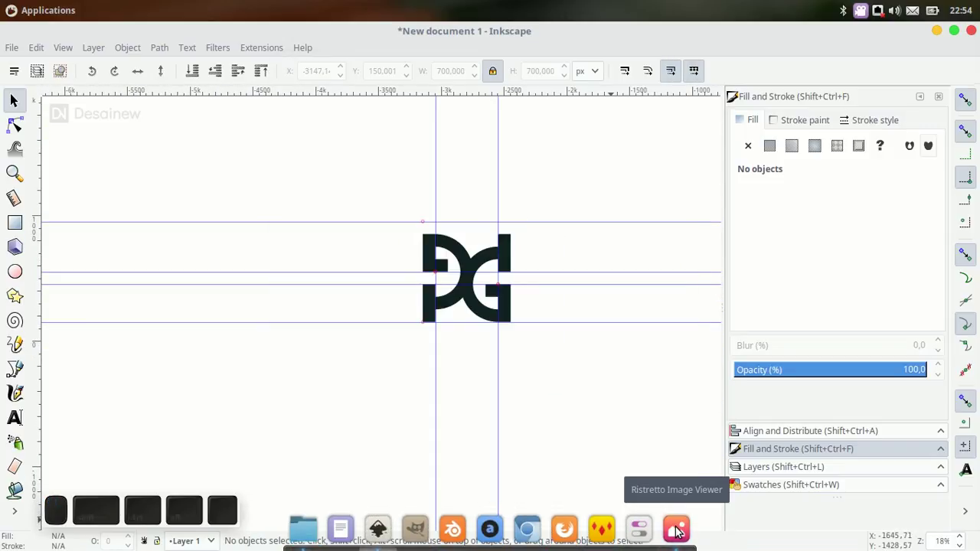
scroll(466, 320, "up", 1, "ctrl")
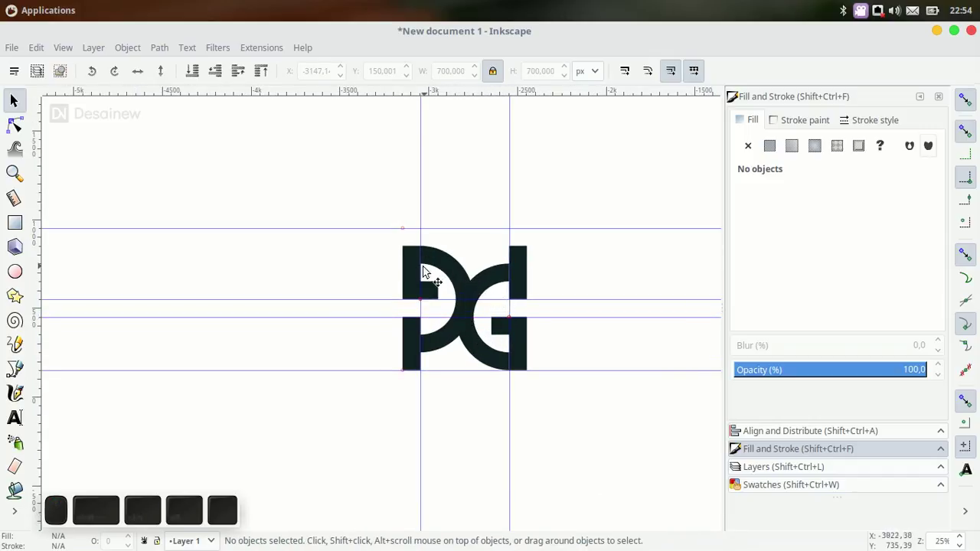
left_click_drag(392, 262, 388, 291)
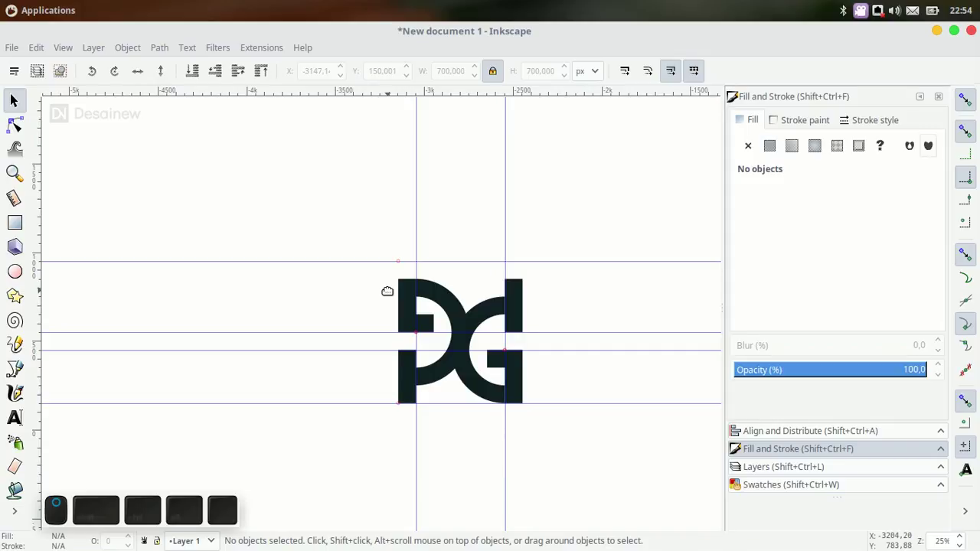
scroll(392, 283, "up", 2)
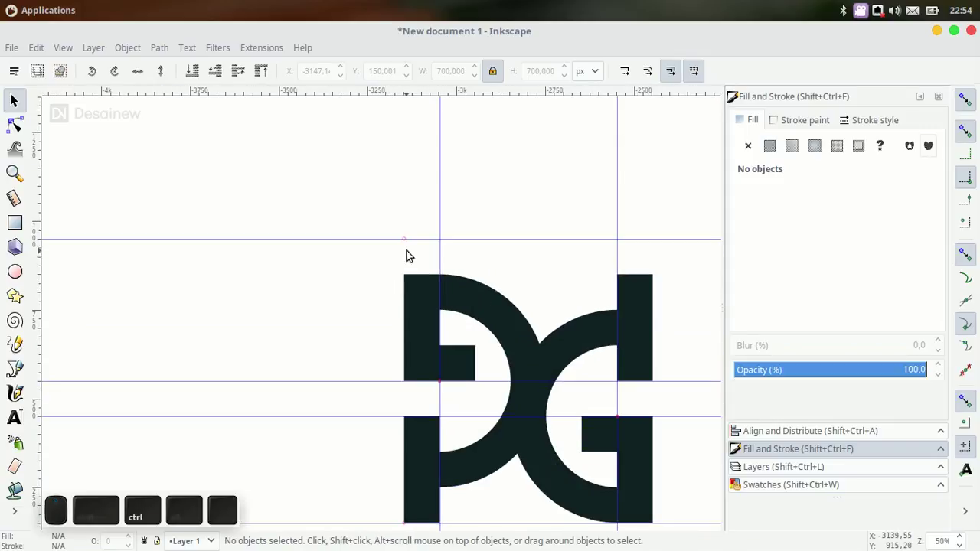
left_click_drag(421, 351, 400, 299)
key("shift+backslash")
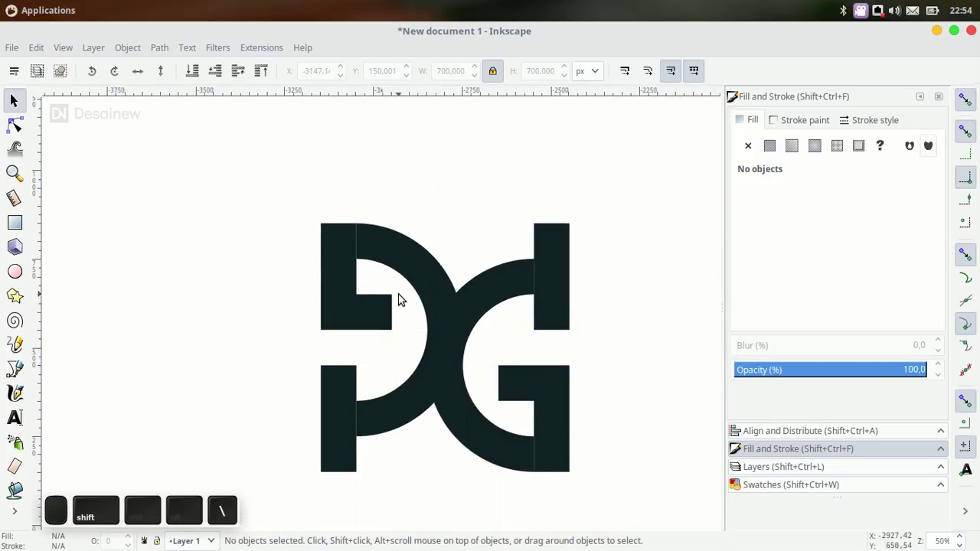
scroll(400, 300, "down", 1)
mouse_move(245, 175)
left_mouse_down()
mouse_move(356, 290)
mouse_move(601, 496)
left_mouse_up()
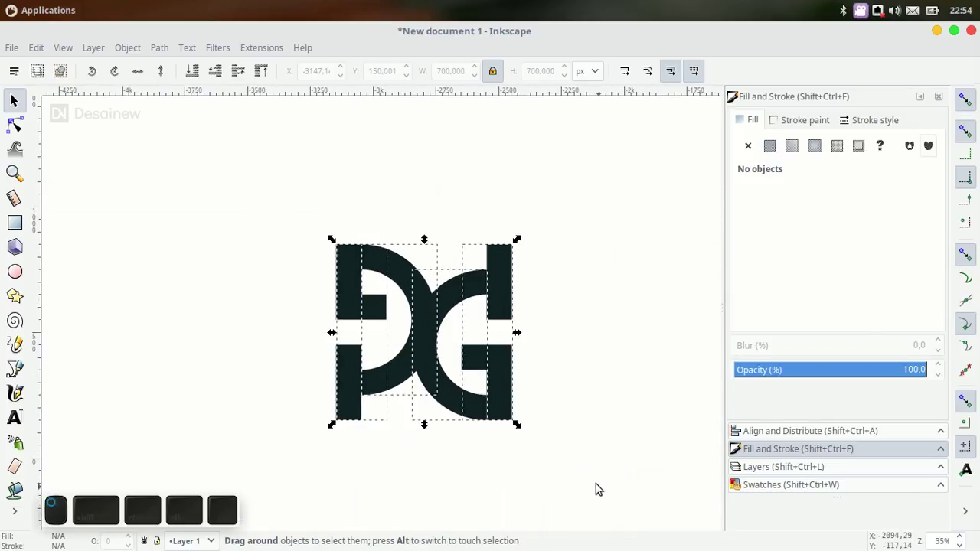
Union the four pieces into one monogram shape and move it up and left
left_click(159, 48)
left_click(204, 161)
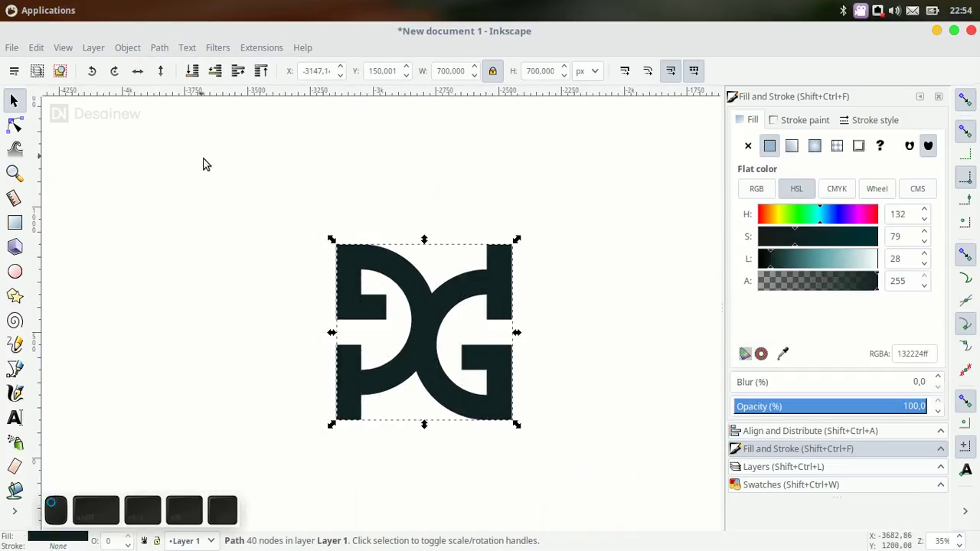
left_click_drag(365, 332, 295, 297)
left_click(295, 297)
left_click(526, 383)
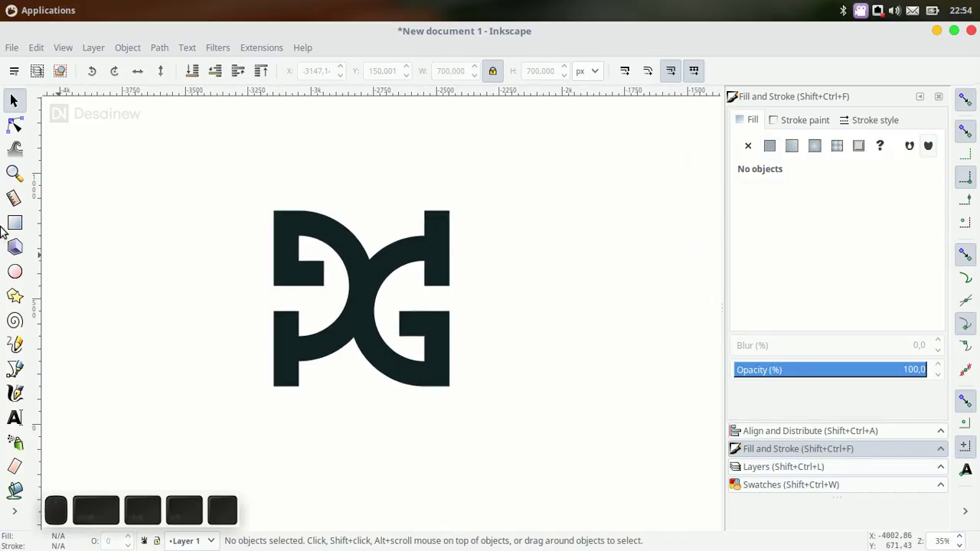
Draw a square right of the monogram and set its width to 1000 px
left_click(15, 222)
scroll(417, 330, "right", 2)
scroll(418, 331, "down", 1)
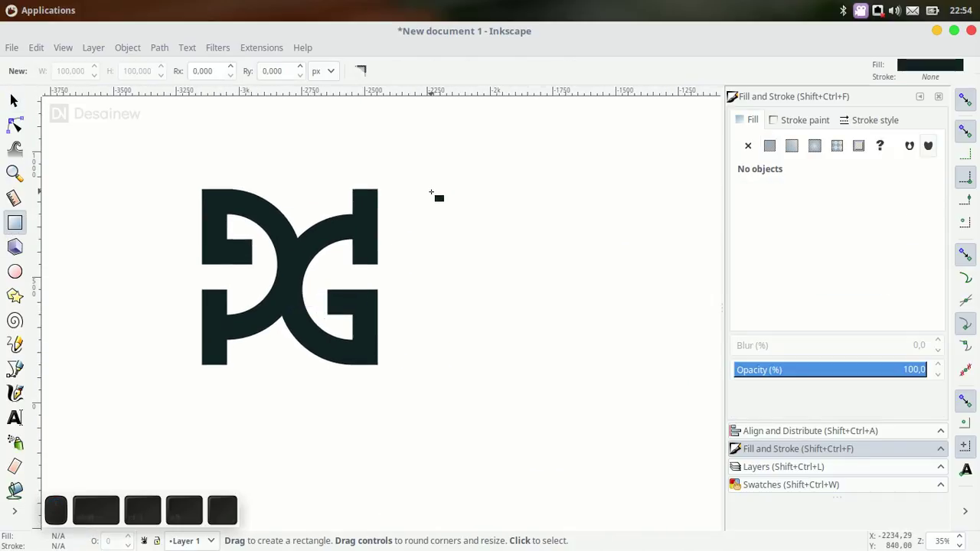
mouse_move(439, 201)
left_mouse_down()
mouse_move(585, 347)
mouse_move(579, 340)
left_mouse_up()
left_click(13, 101)
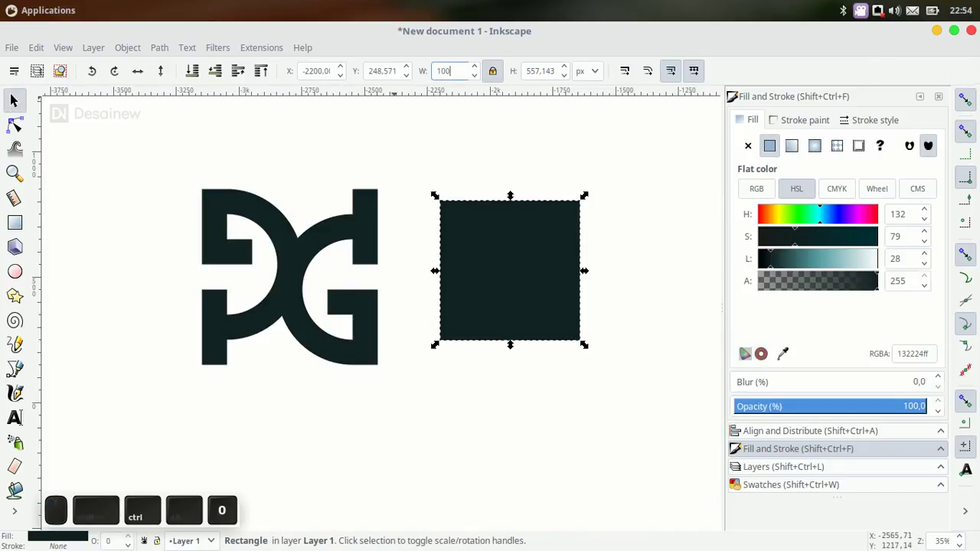
type("1000")
key("Return")
scroll(535, 300, "down", 2)
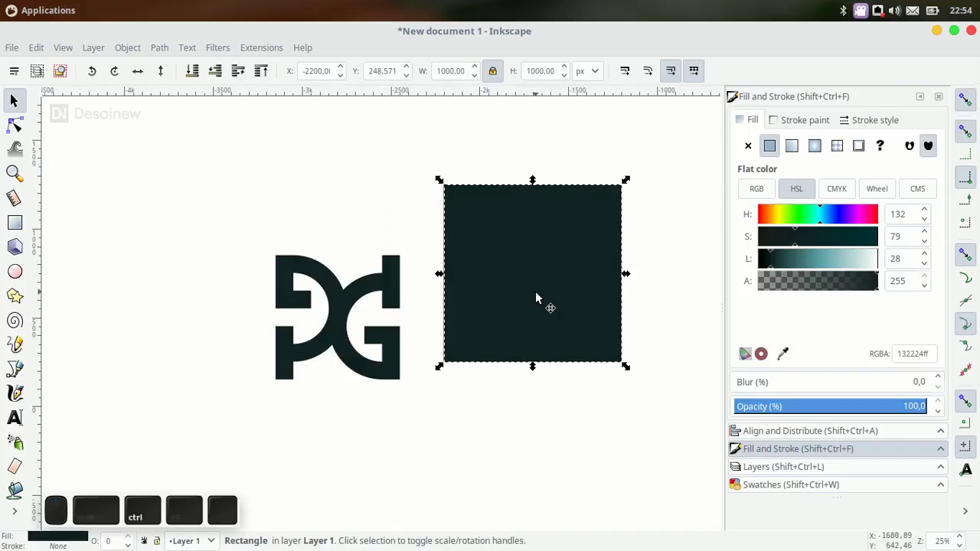
left_click_drag(529, 337, 524, 362)
Import and embed PG-Logo.png from the PG-Logo folder, placing it at the upper left
mouse_move(341, 529)
left_click(300, 529)
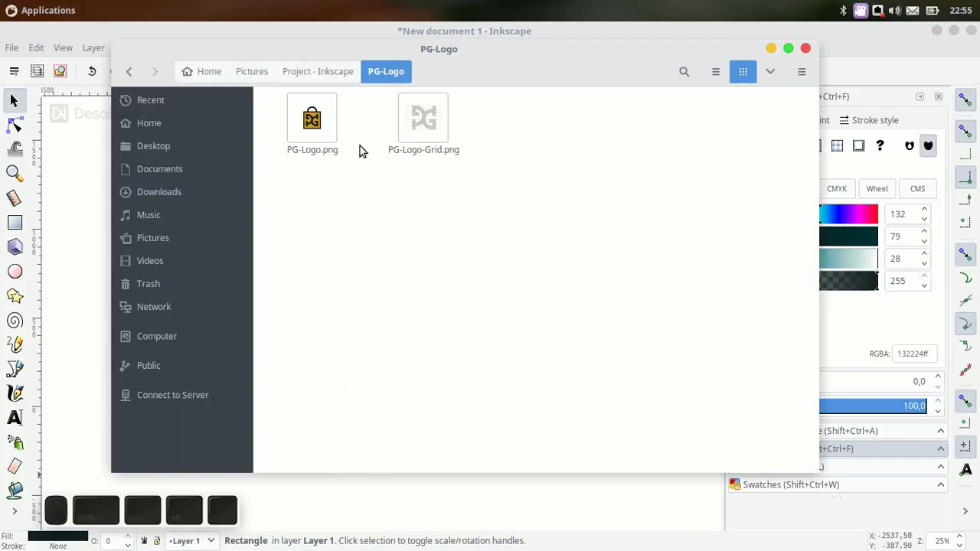
left_click(320, 130)
left_click_drag(320, 130, 358, 502)
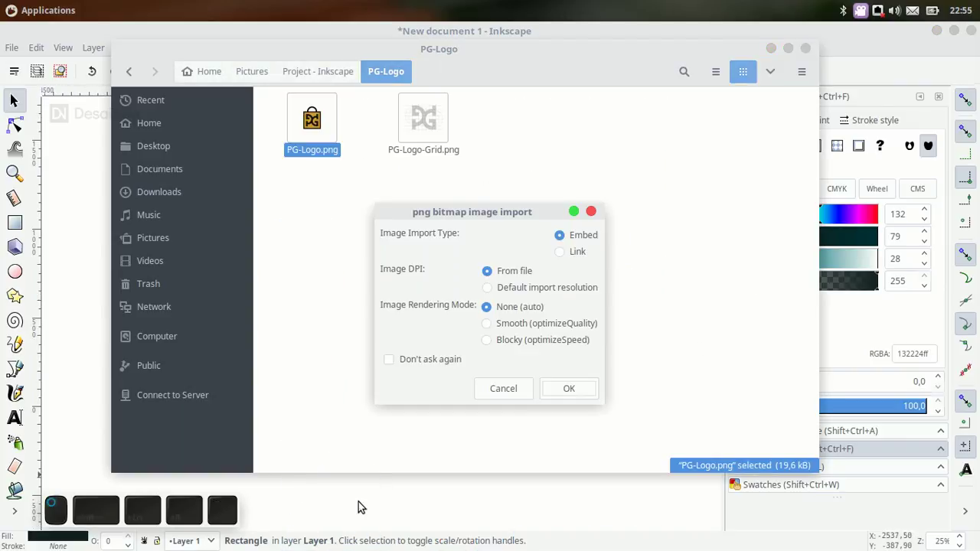
left_click(566, 388)
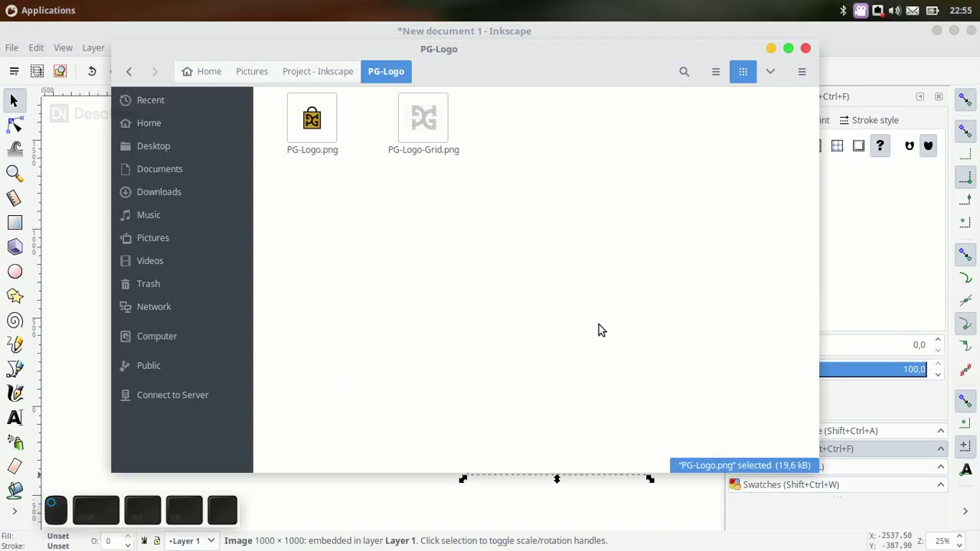
left_click(771, 48)
left_click_drag(597, 384, 278, 227)
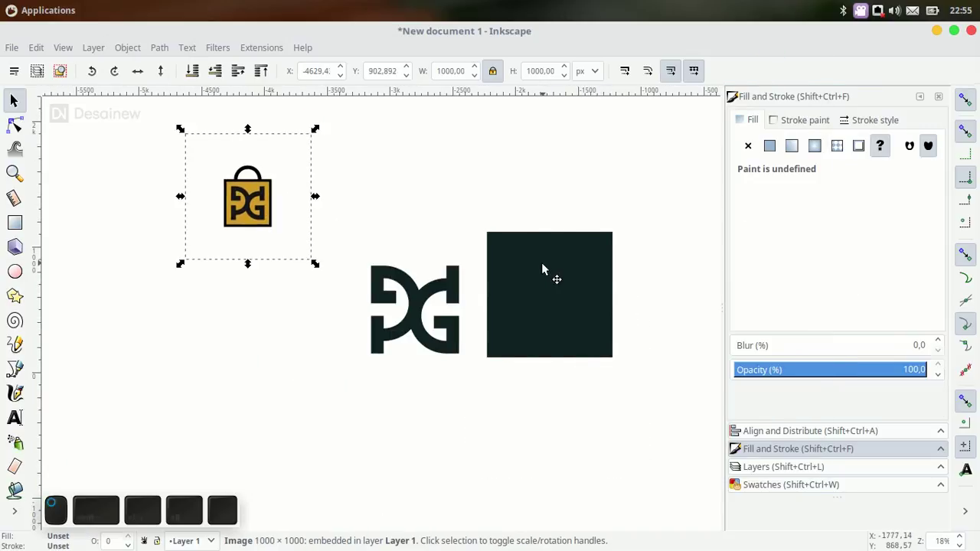
Fill the square with the reference logo's gold (ce9d2fff) using the Dropper
left_click(554, 274)
key("d")
left_click(267, 200)
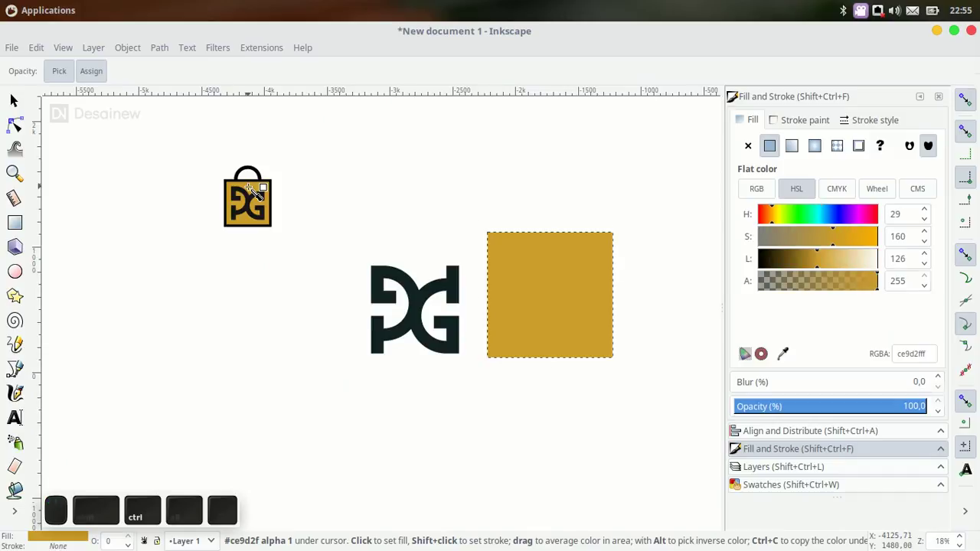
Convert the gold square into a path and give it a solid black outline
key("space")
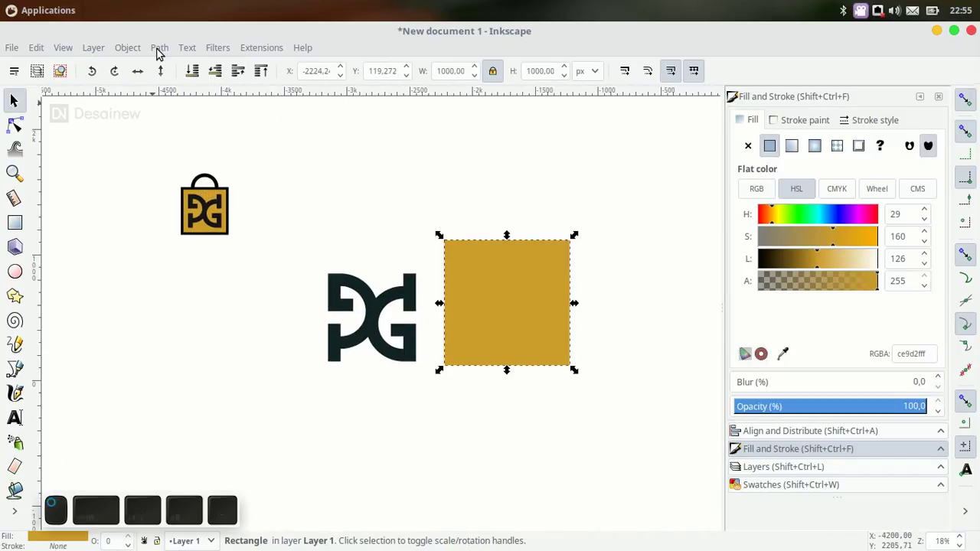
left_click(158, 47)
left_click(192, 60)
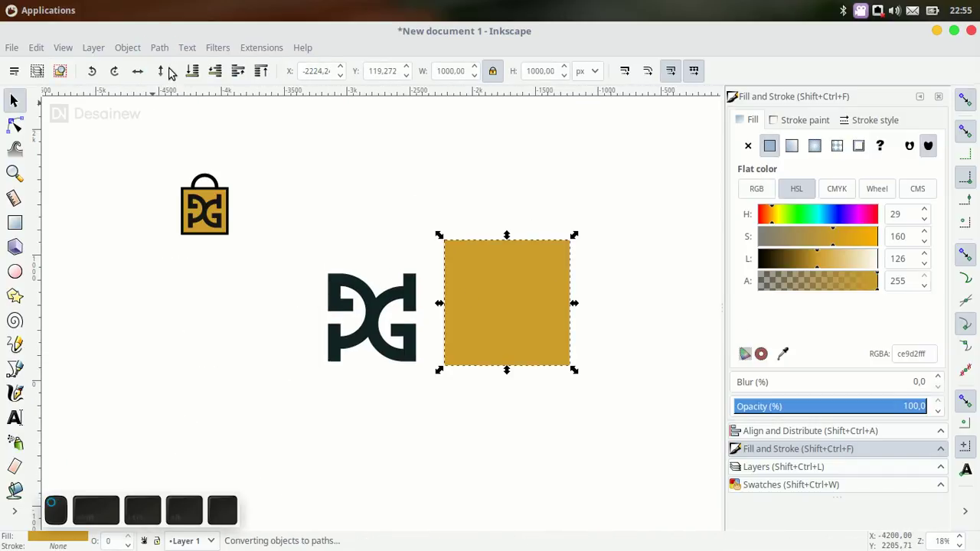
left_click(800, 120)
left_click(770, 146)
Remove the fill from the outlined copy and convert it into a path
left_click(172, 47)
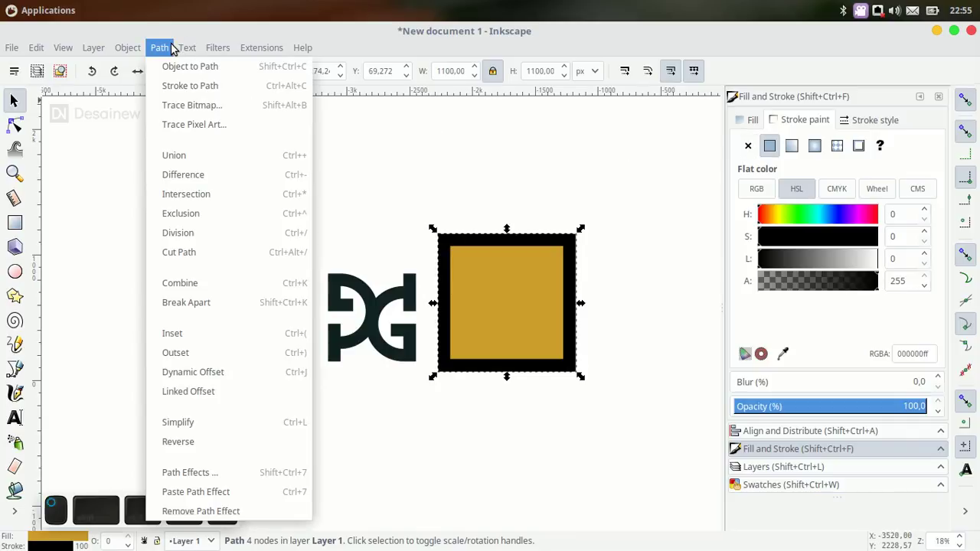
mouse_move(218, 47)
left_click(756, 118)
left_click(748, 146)
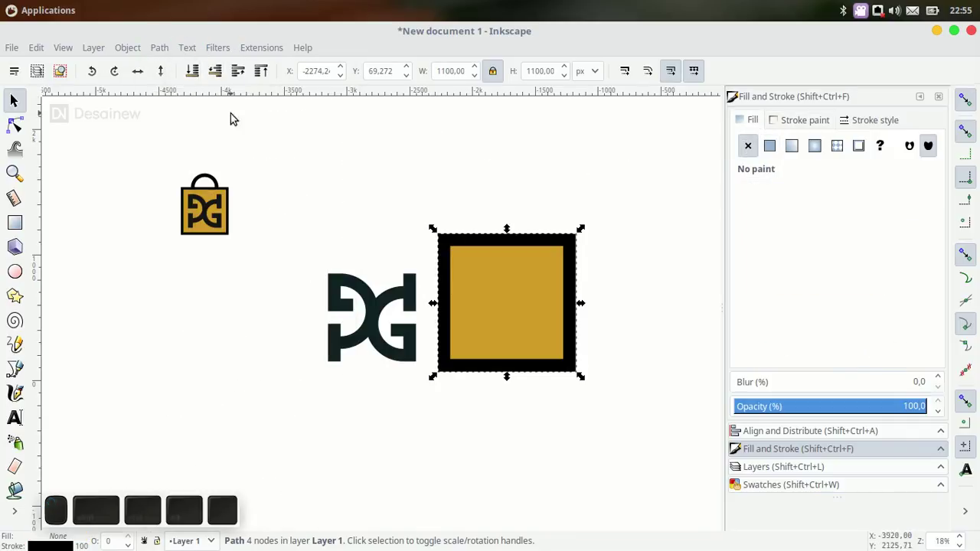
left_click(159, 49)
left_click(189, 67)
Inspect the framed square's nodes, then delete the gold square and its black frame
scroll(508, 229, "up", 1)
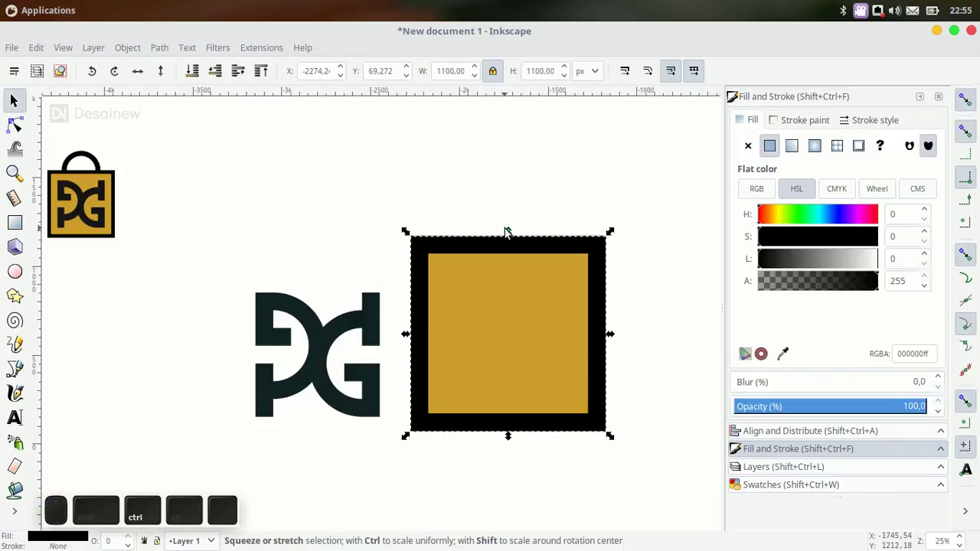
key("ctrl+z")
left_click(562, 252)
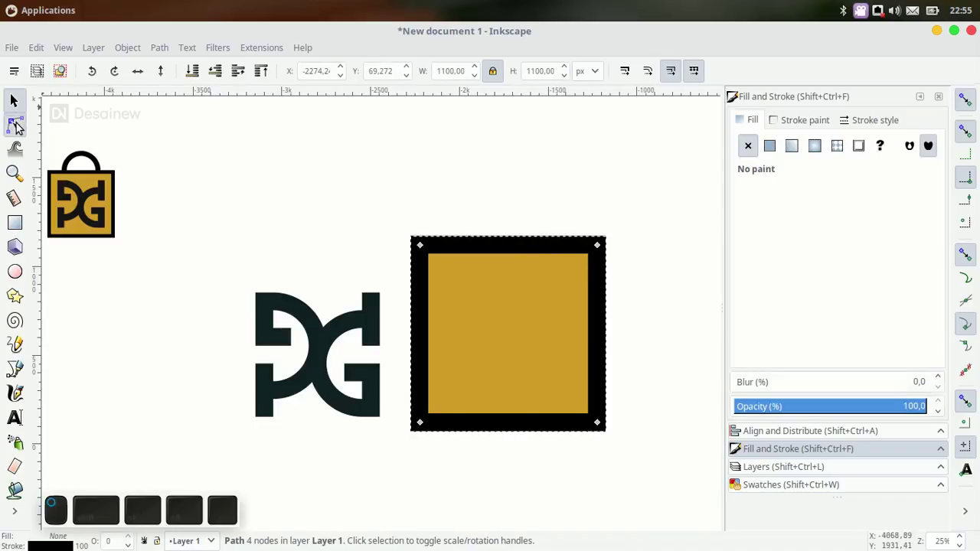
left_click(15, 124)
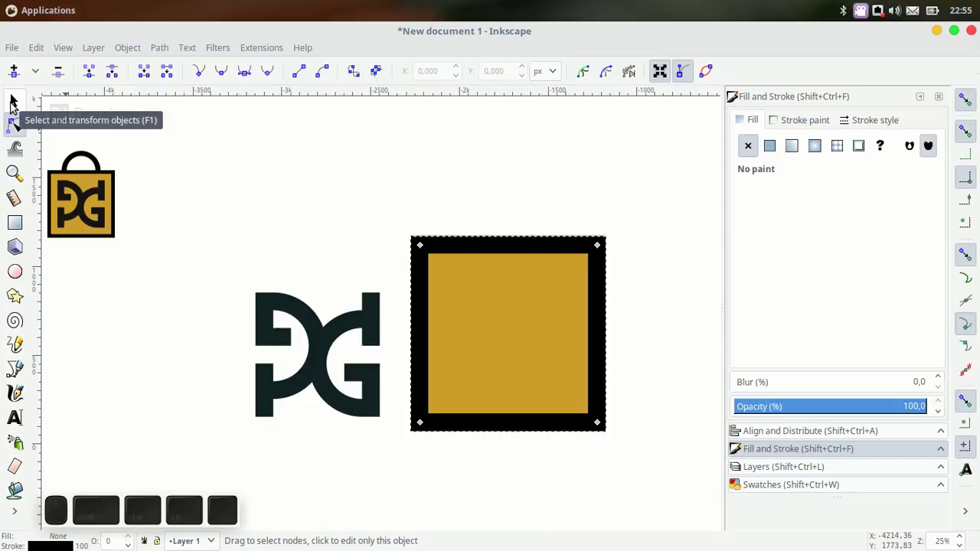
left_click(13, 101)
scroll(404, 187, "down", 2, "ctrl")
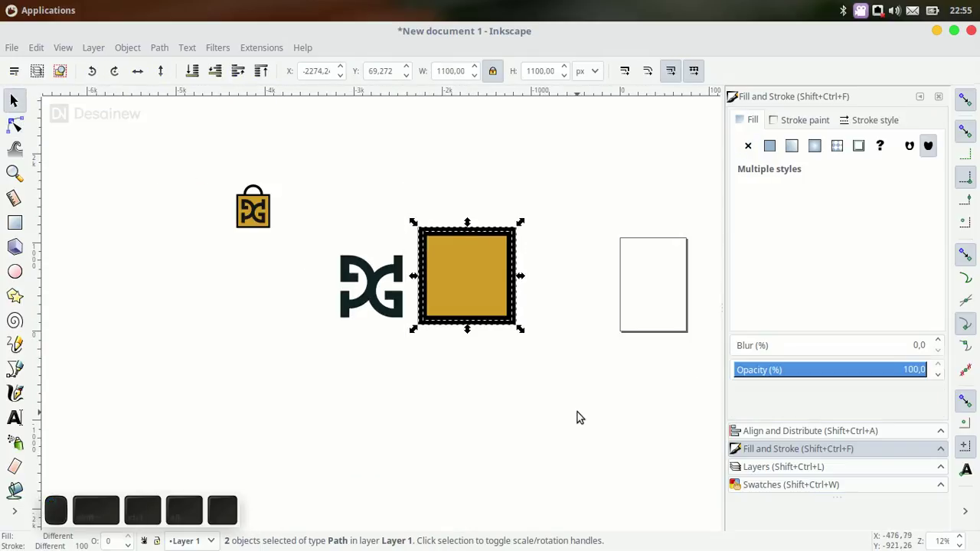
key("Delete")
Draw a new square to the right of the PG monogram
left_click(14, 222)
scroll(385, 283, "up", 2, "ctrl")
left_click_drag(485, 227, 621, 364, "ctrl")
Give the new square a solid fill with no outline, using the Dropper to copy the logo's gold
left_click(770, 145)
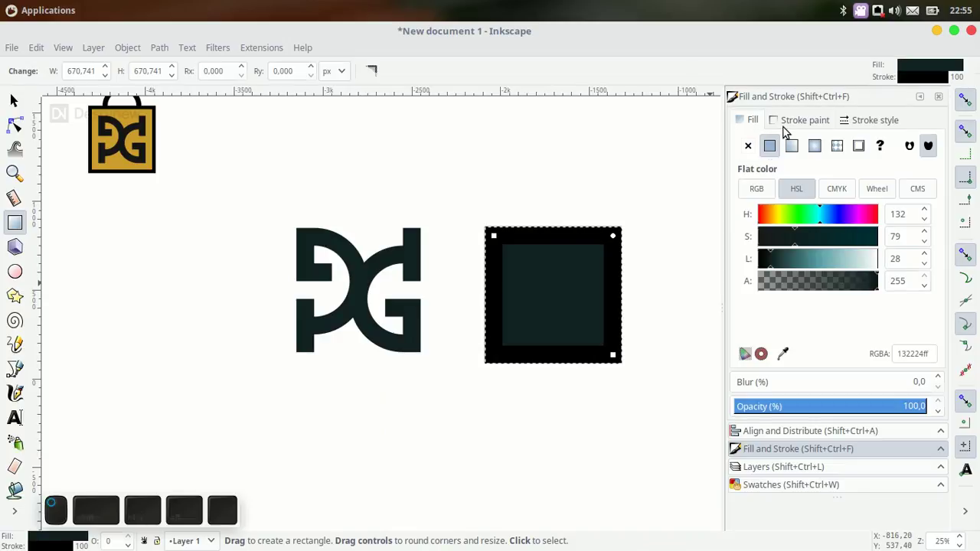
left_click(792, 121)
left_click(749, 145)
left_click(13, 100)
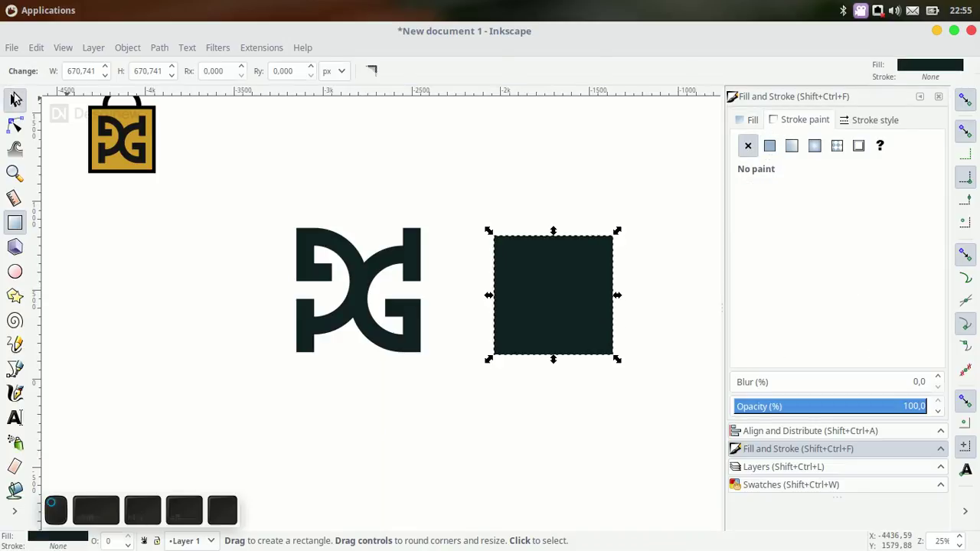
key("d")
scroll(131, 172, "up", 1, "ctrl")
left_click(123, 164)
key("d")
Set the gold square's width to 1000 px and move it beside the PG monogram
scroll(519, 286, "right", 5)
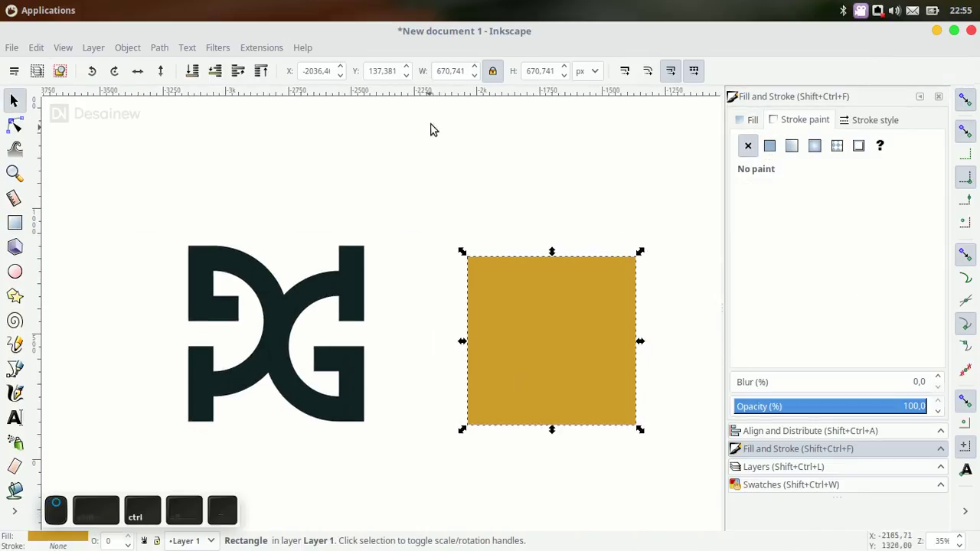
left_click(452, 70)
key("ctrl+a")
type("1")
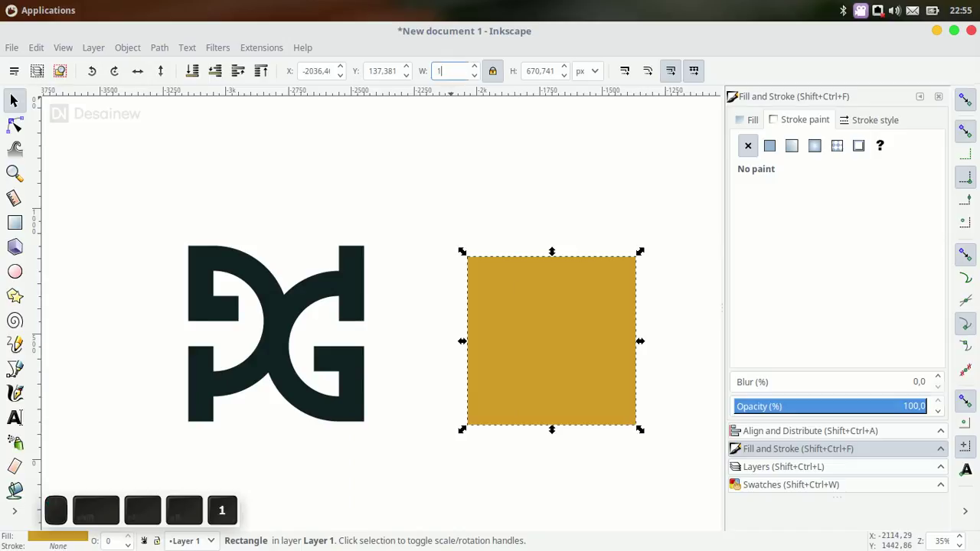
type("000")
key("Return")
scroll(405, 315, "right", 3)
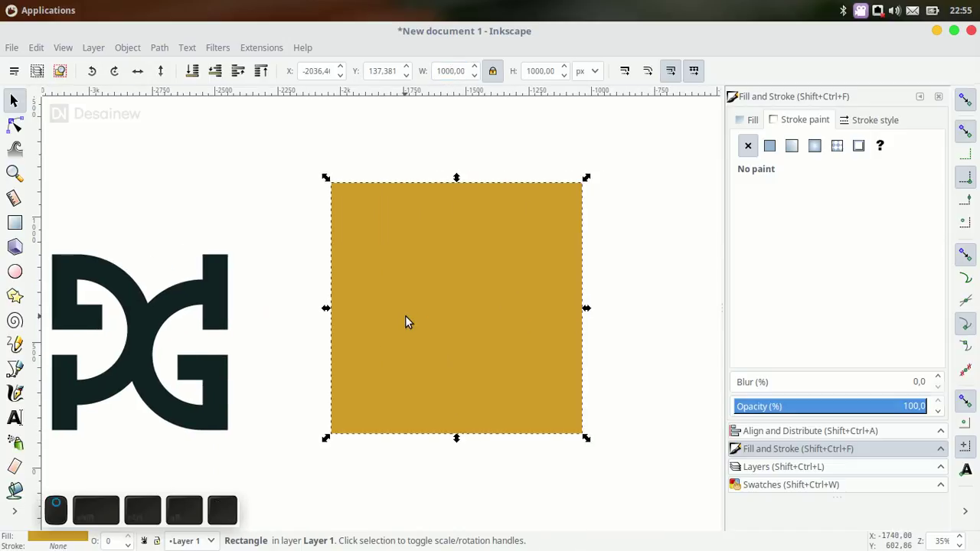
scroll(492, 320, "down", 1, "ctrl")
left_click_drag(492, 320, 464, 336)
scroll(464, 335, "left", 3)
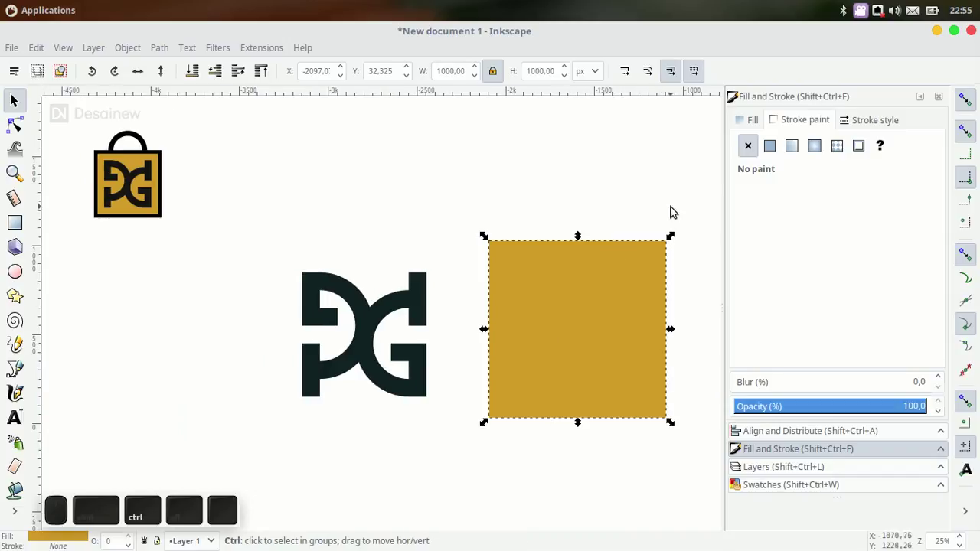
Duplicate the gold square and give the copy a 50 px solid black outline
key("ctrl+d")
left_click(750, 123)
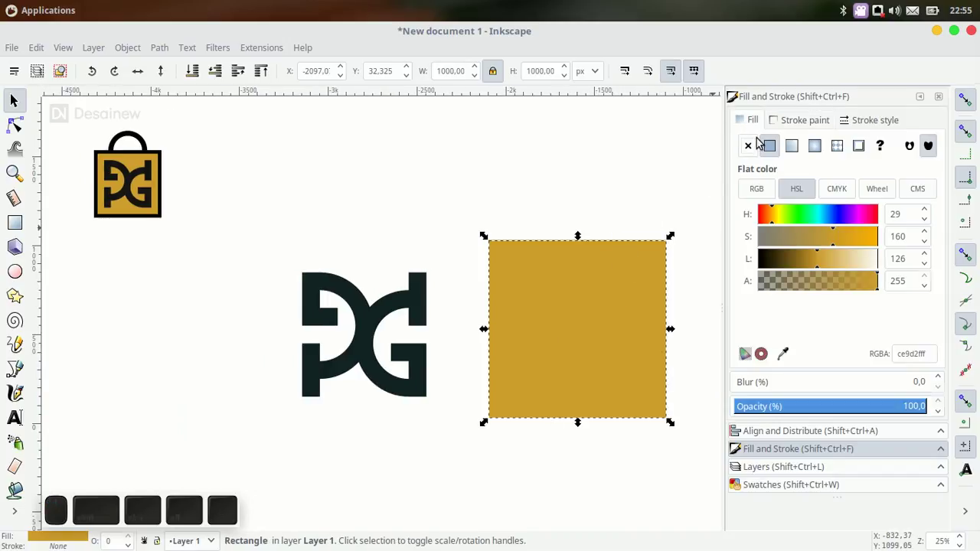
left_click(789, 124)
left_click(770, 145)
left_click(750, 120)
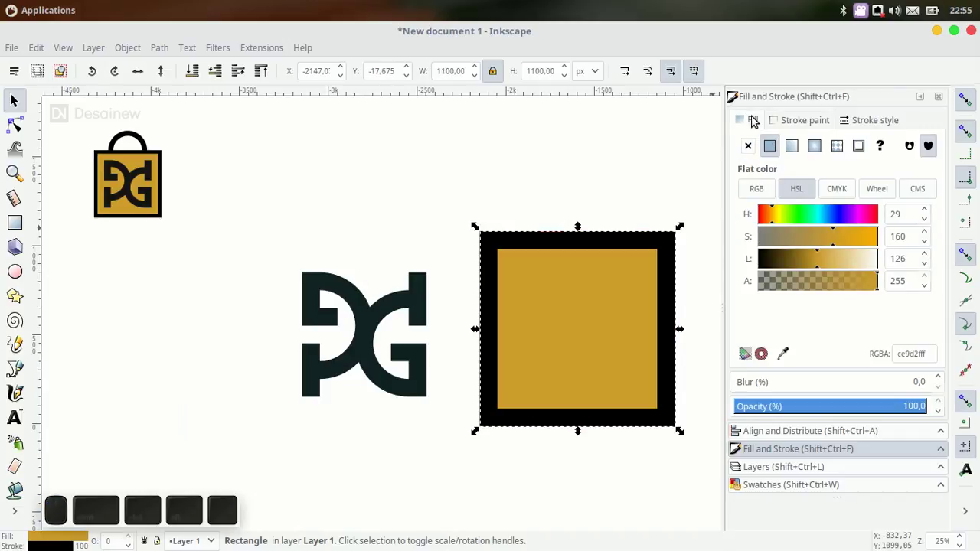
left_click(862, 123)
left_click(830, 146)
key("ctrl+a")
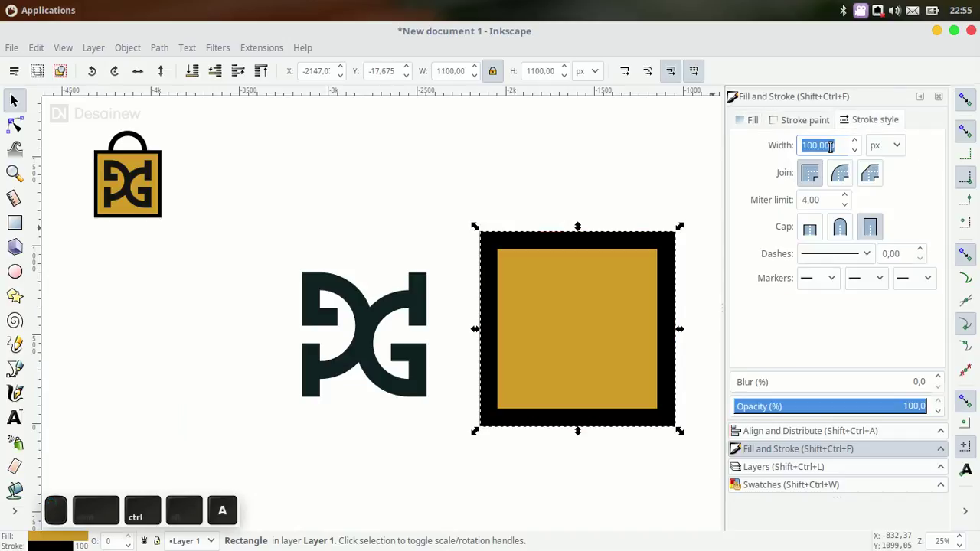
type("50")
key("Return")
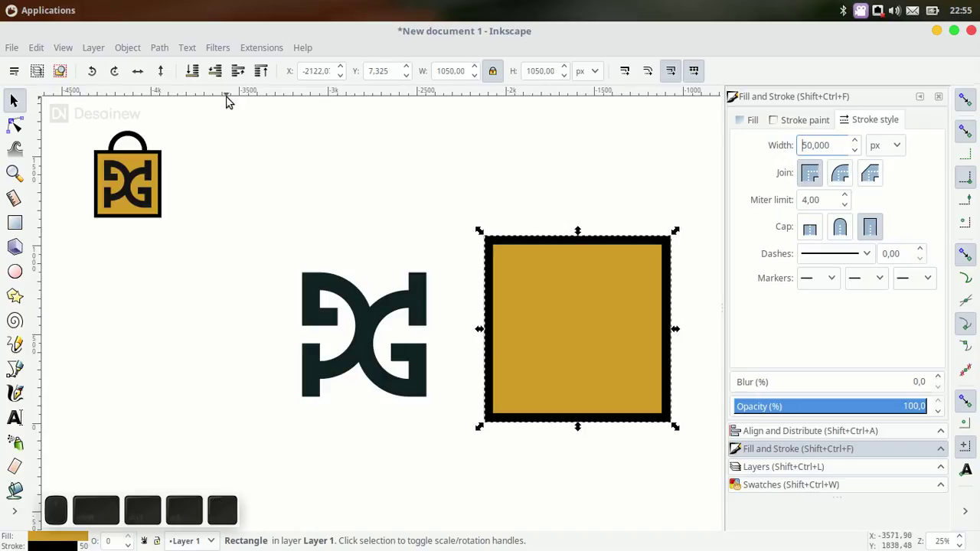
Convert the black outline into a filled shape with Path > Stroke to Path
left_click(14, 124)
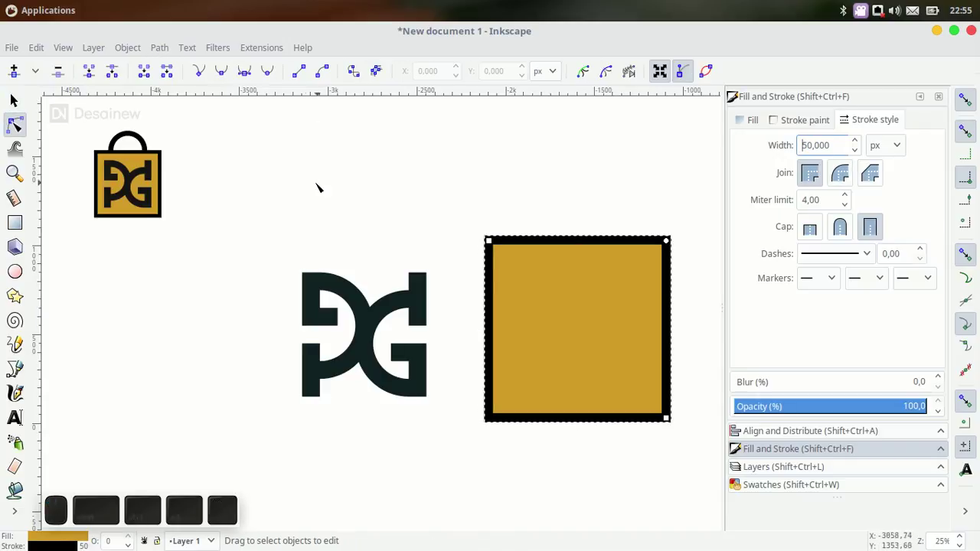
left_click(159, 47)
key("Escape")
left_click(160, 47)
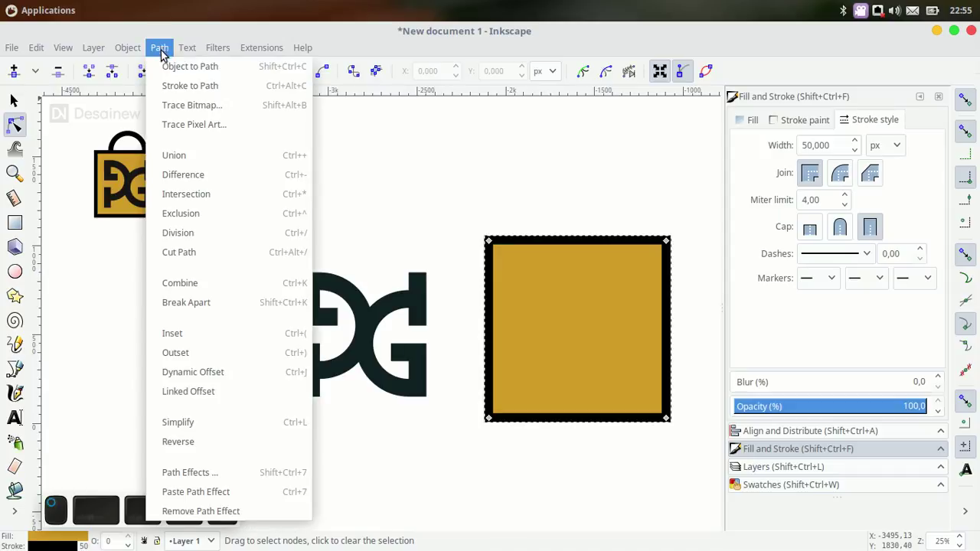
left_click(178, 85)
Resize the bordered square back to exactly 1000 × 1000 px and deselect it
left_click(11, 103)
scroll(485, 236, "up", 1, "ctrl")
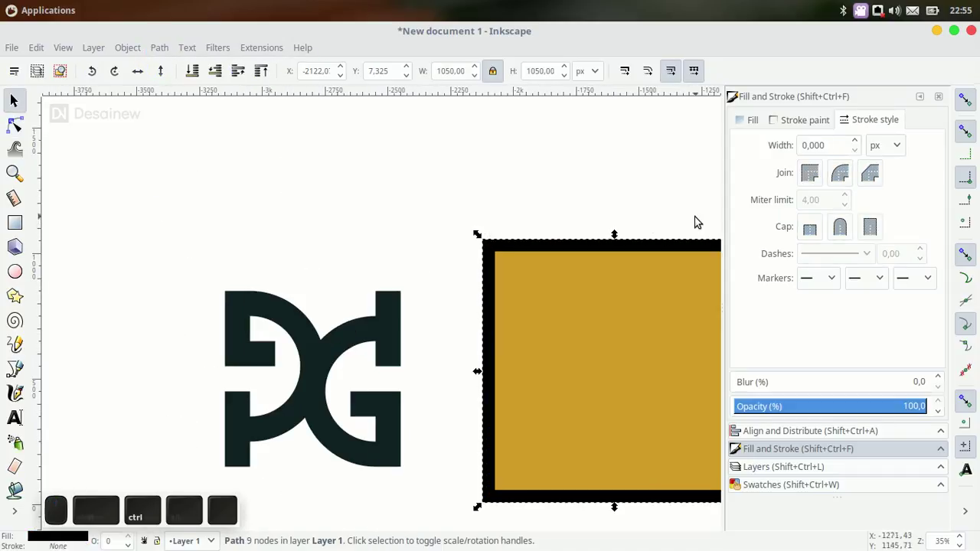
scroll(695, 219, "right", 8)
scroll(695, 219, "down", 2)
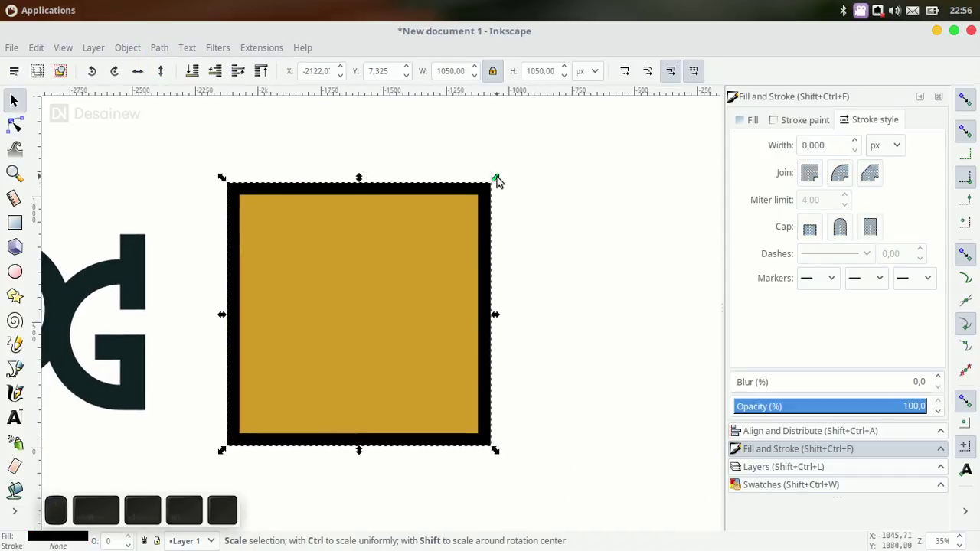
left_click_drag(495, 177, 488, 191)
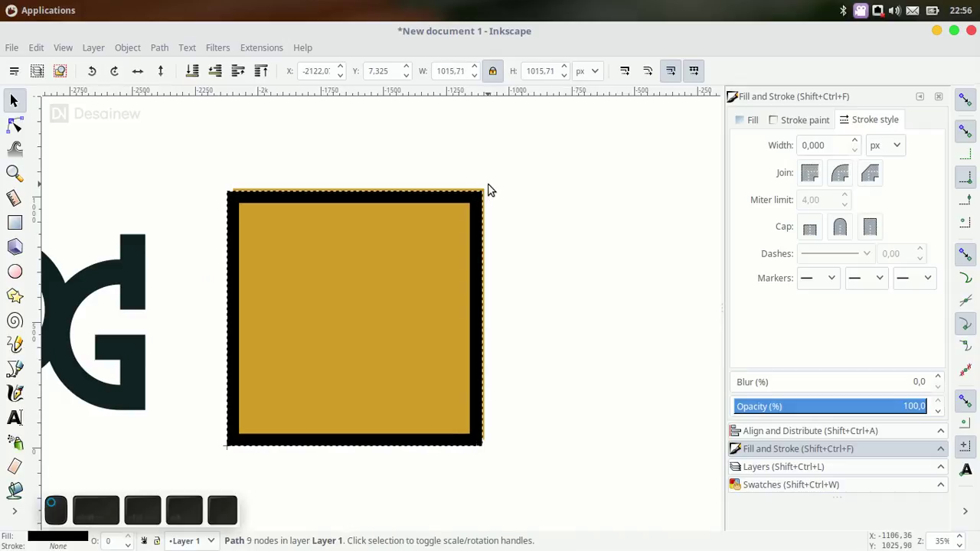
left_click(487, 191)
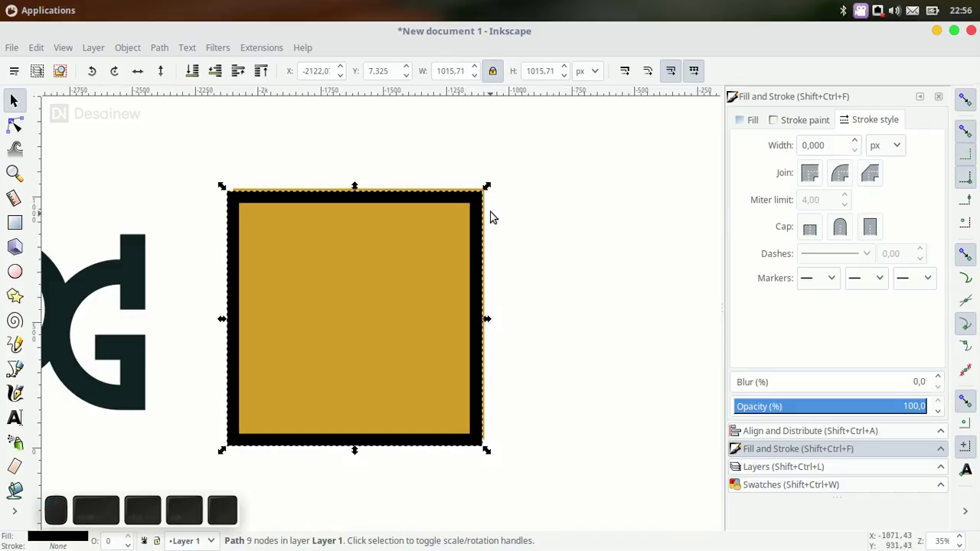
left_click_drag(486, 187, 492, 188)
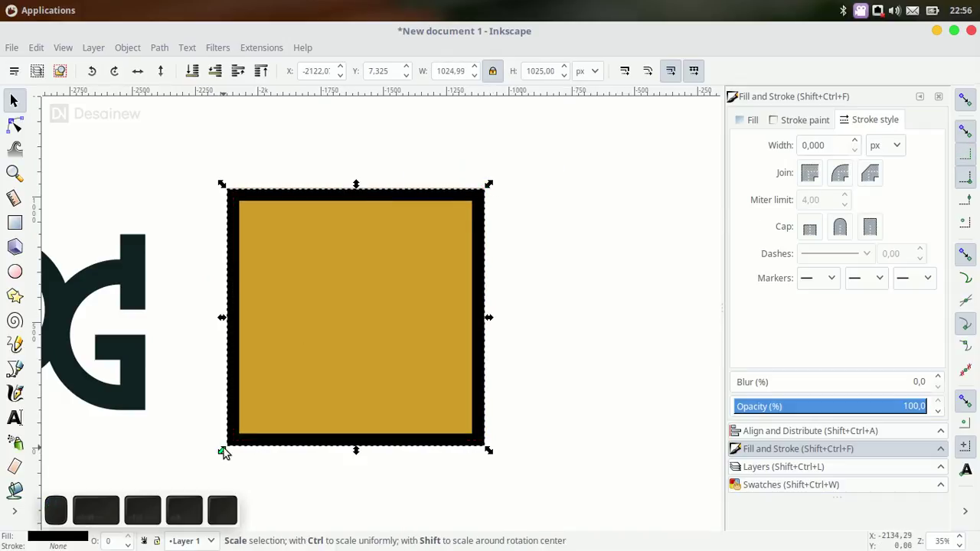
left_click_drag(223, 447, 235, 445)
scroll(407, 344, "down", 2)
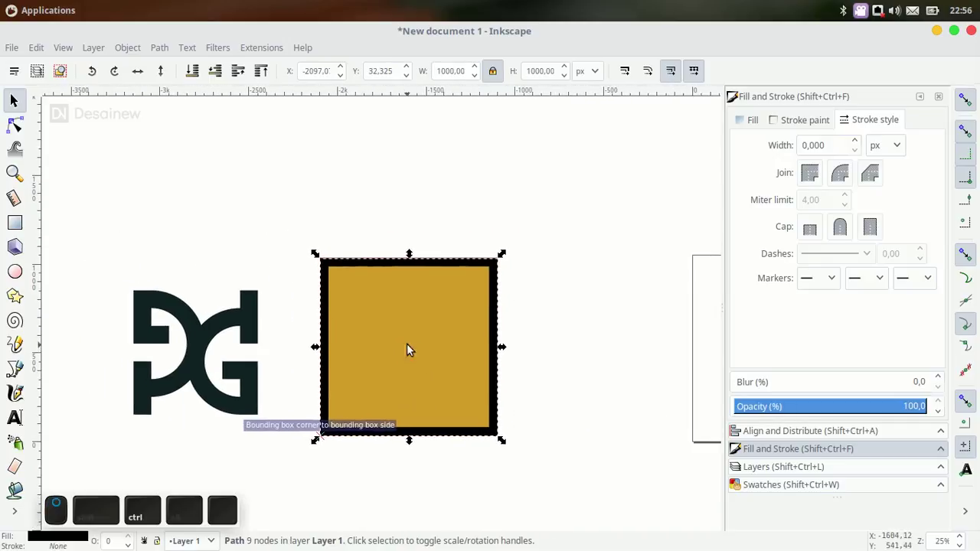
left_click(337, 237)
scroll(337, 236, "up", 1)
left_click(15, 271)
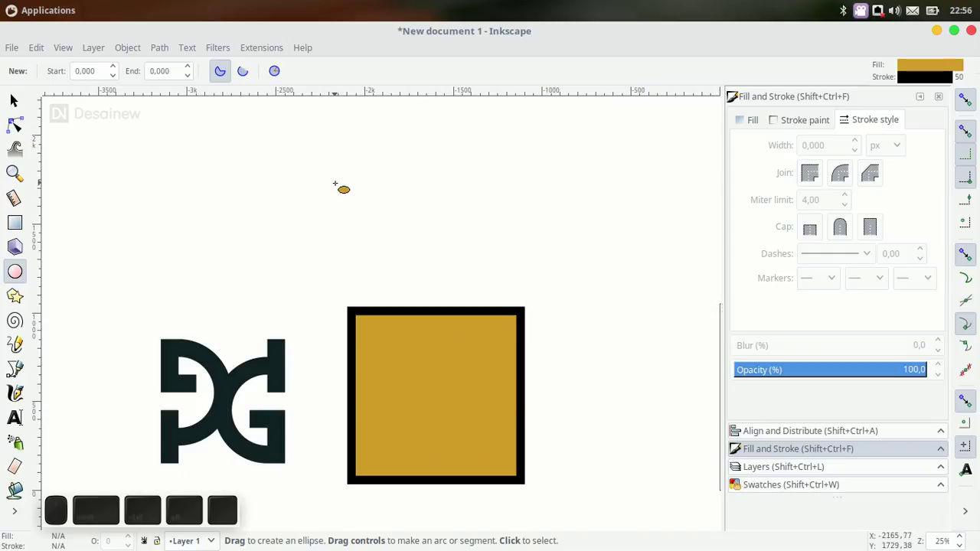
Draw a circle above the gold square, remove its fill, and size it to 500 px
left_click_drag(359, 163, 472, 276)
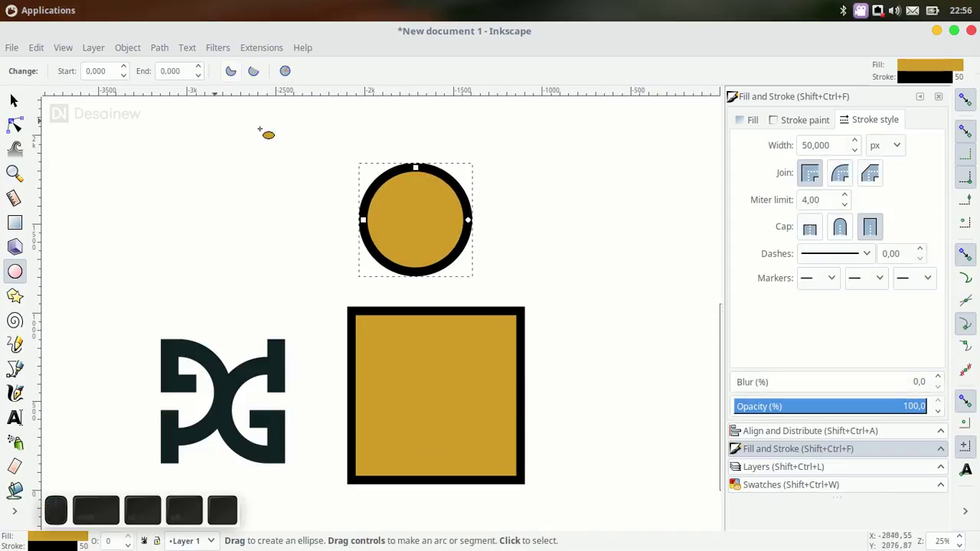
left_click(749, 120)
left_click(749, 145)
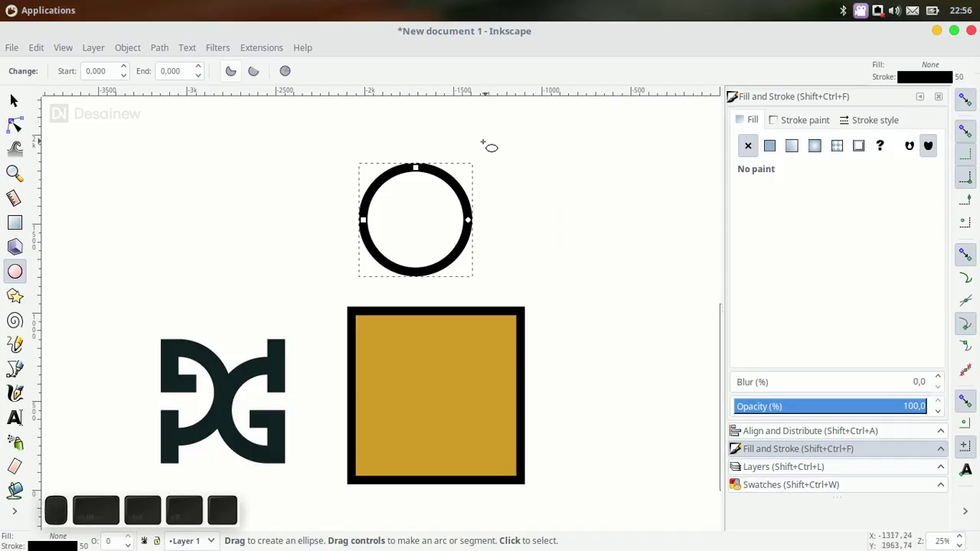
key("s")
left_click(451, 70)
key("ctrl+a")
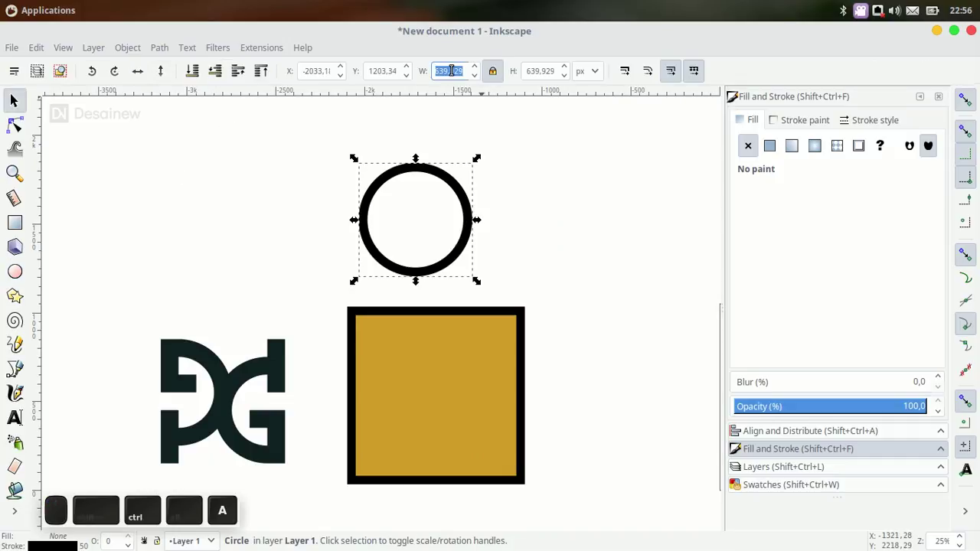
type("500")
key("Return")
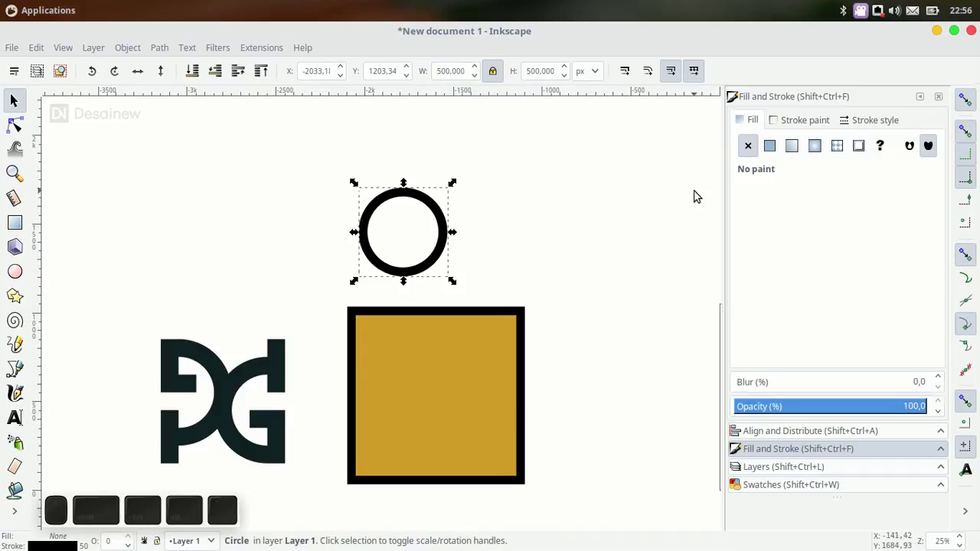
Set the ring's stroke width to 75 px and convert it with Object to Path
left_click(877, 125)
key("ctrl+a")
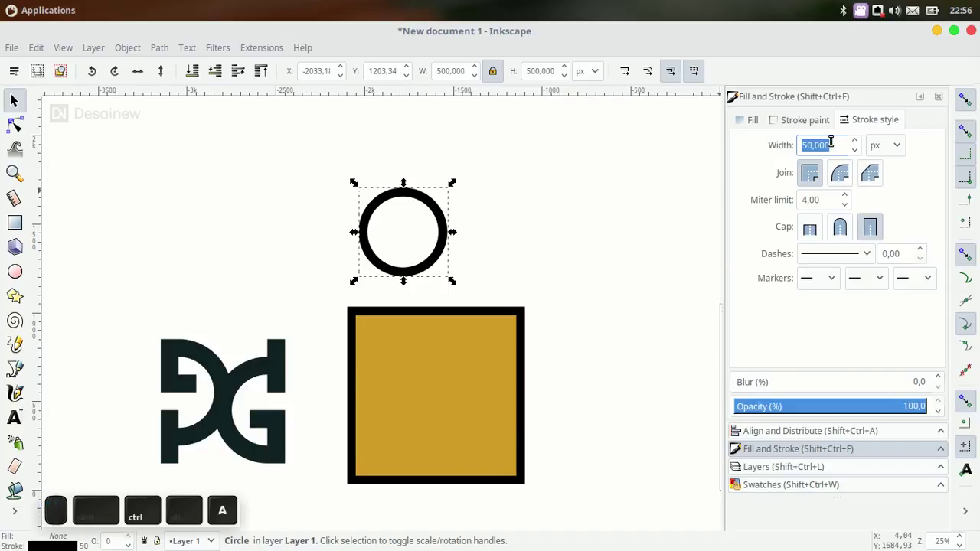
type("75")
key("Return")
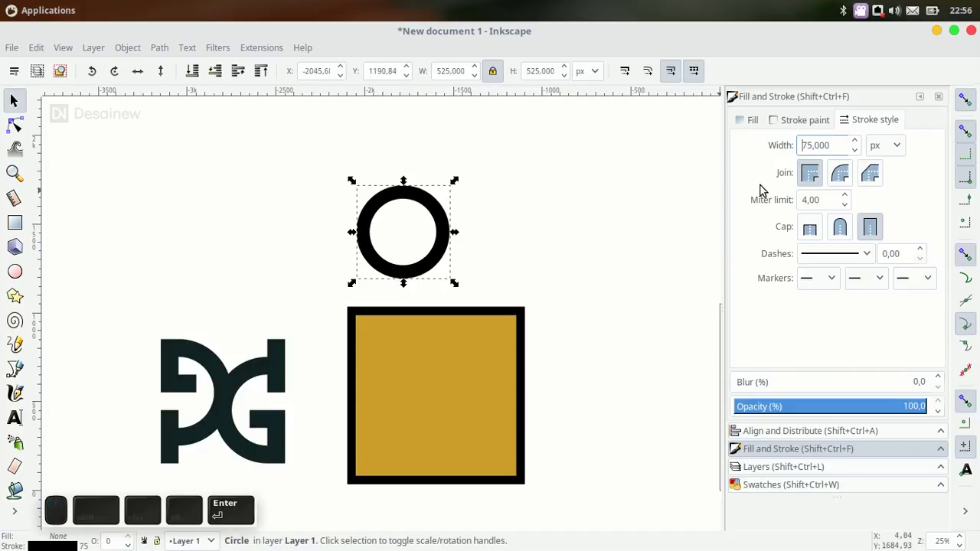
left_click(16, 127)
left_click(160, 47)
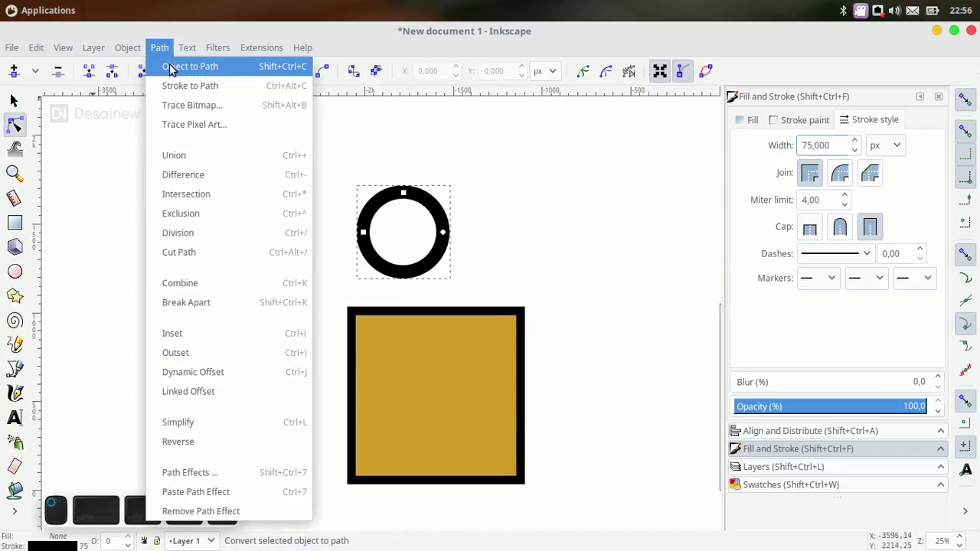
left_click(172, 66)
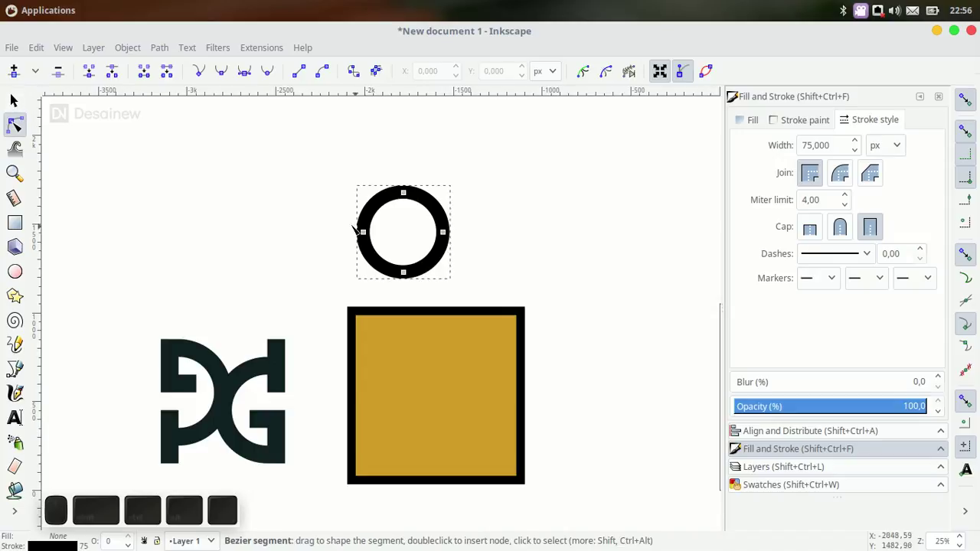
Break the ring at its left and right nodes and split it into two halves
left_click_drag(329, 210, 517, 260)
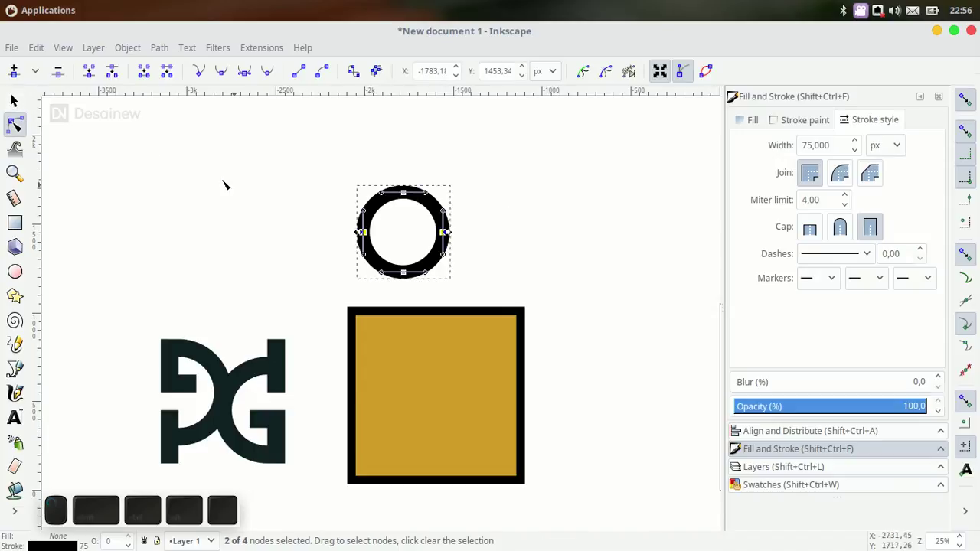
left_click(133, 69)
left_click(160, 47)
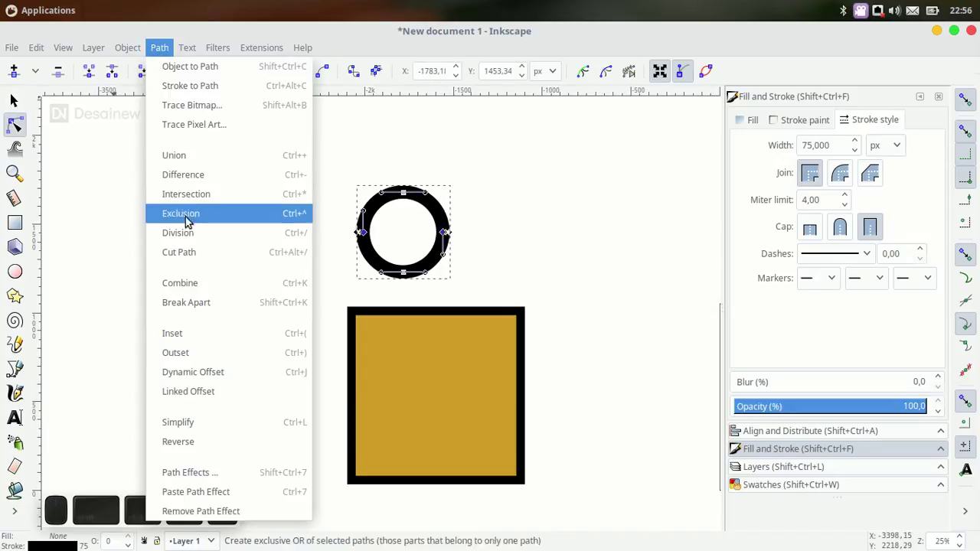
left_click(200, 304)
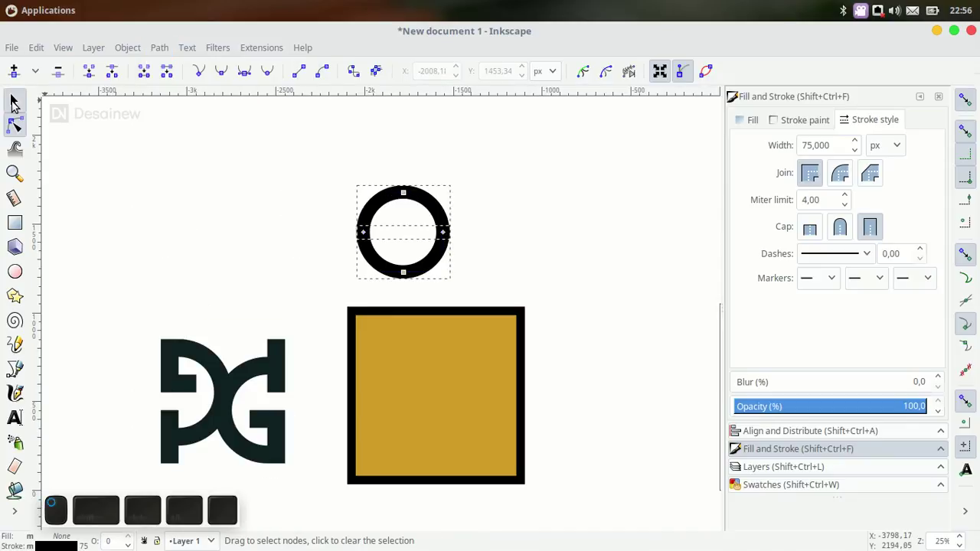
Delete the ring's lower half and give the remaining arch flat butt caps
left_click(14, 100)
left_click(410, 272)
key("Delete")
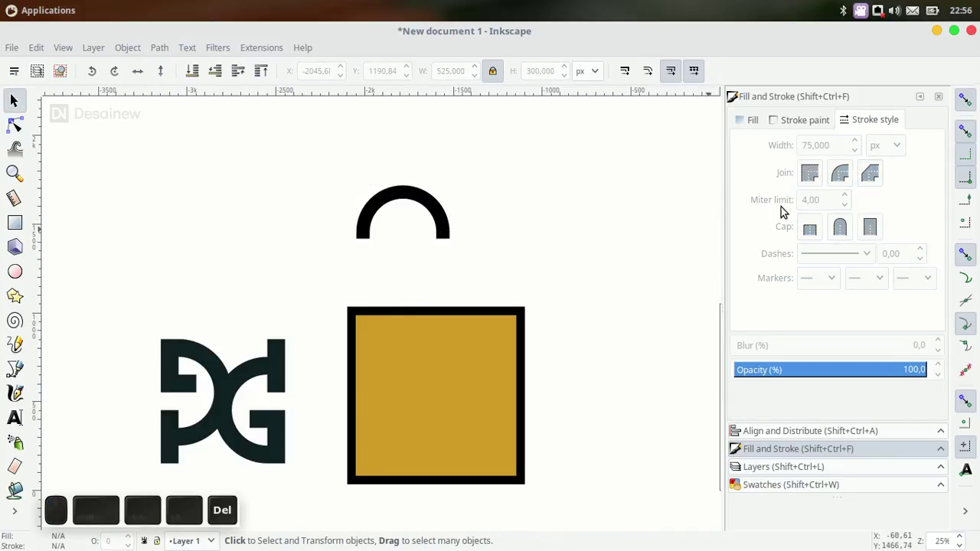
left_click(448, 230)
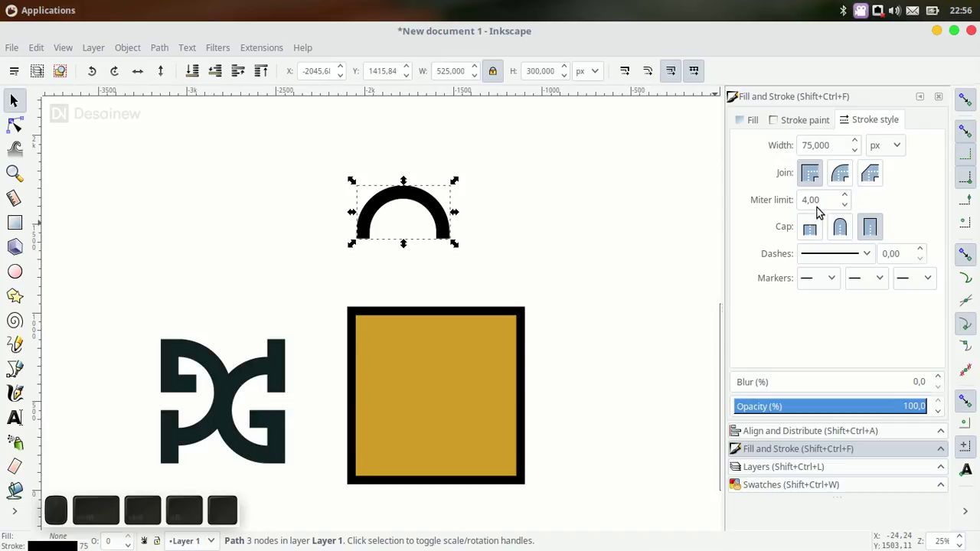
left_click(810, 227)
left_click(468, 309, "shift")
key("ctrl+shift+a")
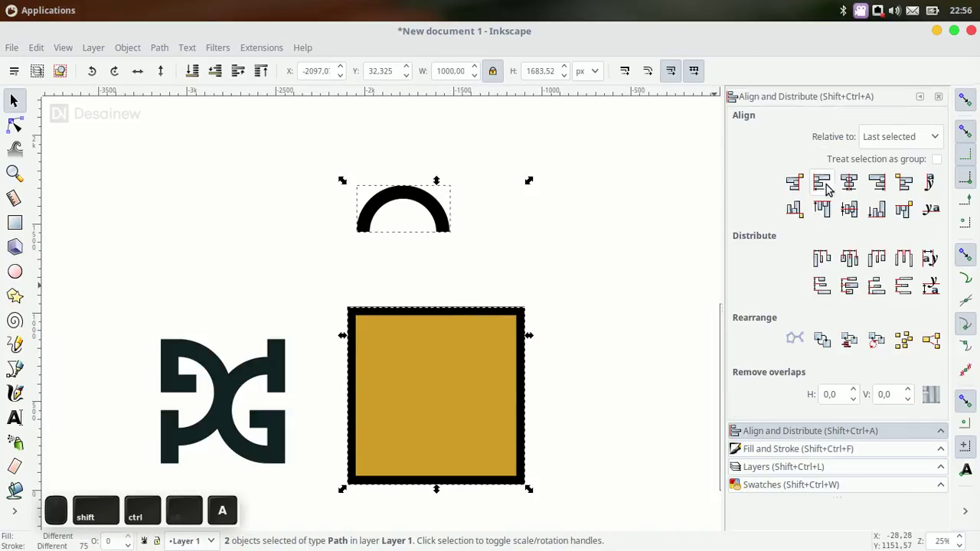
Centre the arch horizontally on the gold square's top edge
left_click(849, 182)
left_click(794, 209)
left_click(606, 287)
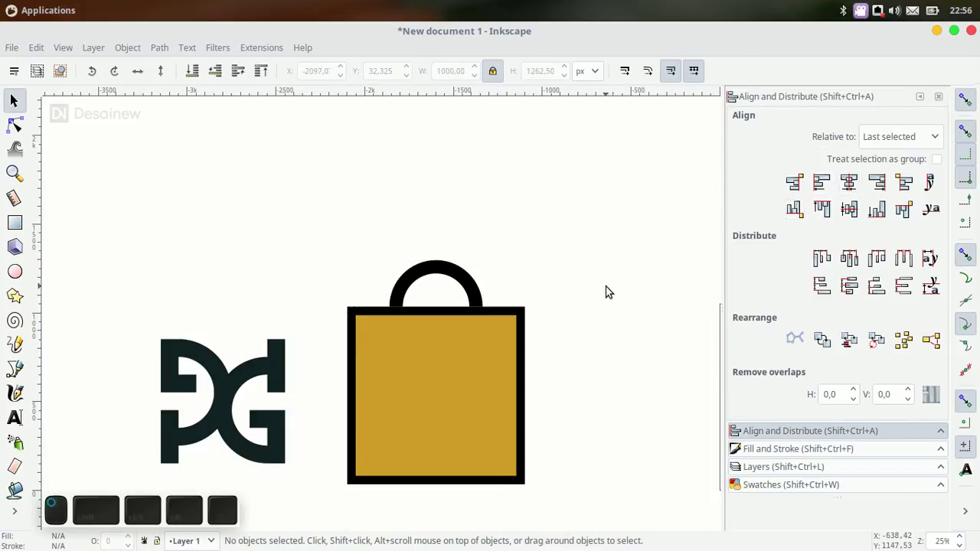
Centre the PG monogram on the bag and send the gold square behind it
scroll(606, 292, "down", 2)
left_click(221, 308)
left_click(444, 307, "shift")
key("ctrl+shift+a")
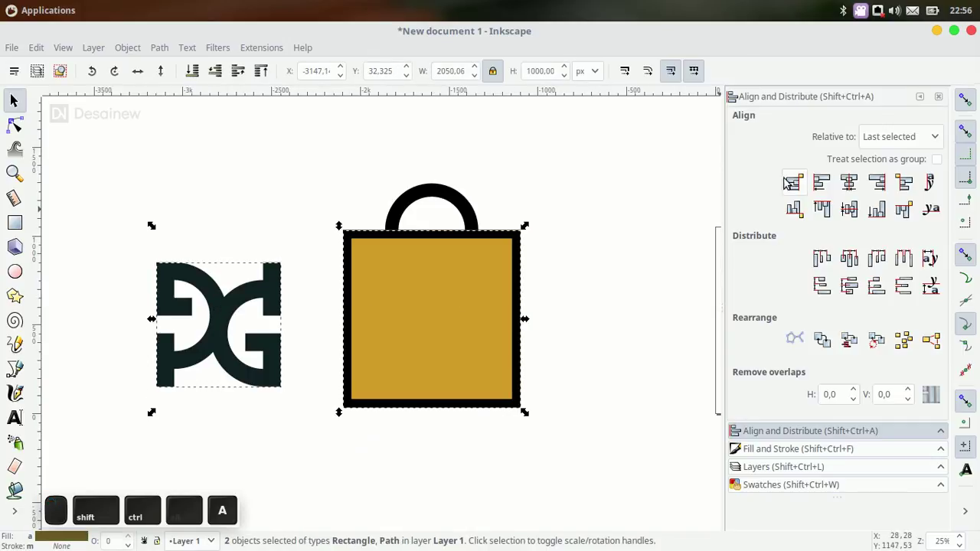
left_click(848, 183)
left_click(550, 253)
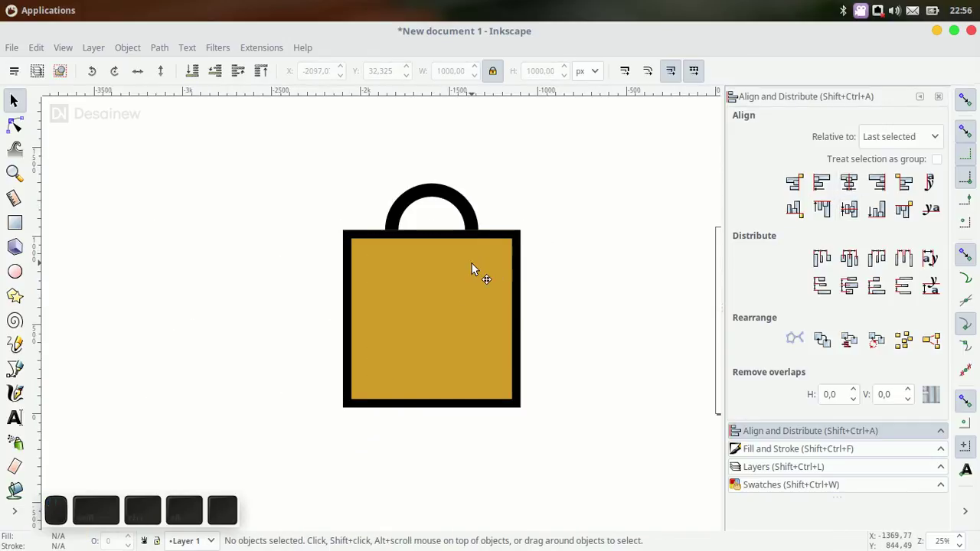
left_click(472, 270)
left_click(192, 70)
left_click_drag(254, 136, 353, 214)
Recolour the PG monogram with the reference's dark colour using the Dropper
scroll(451, 340, "down", 2, "ctrl")
scroll(310, 300, "up", 2, "ctrl")
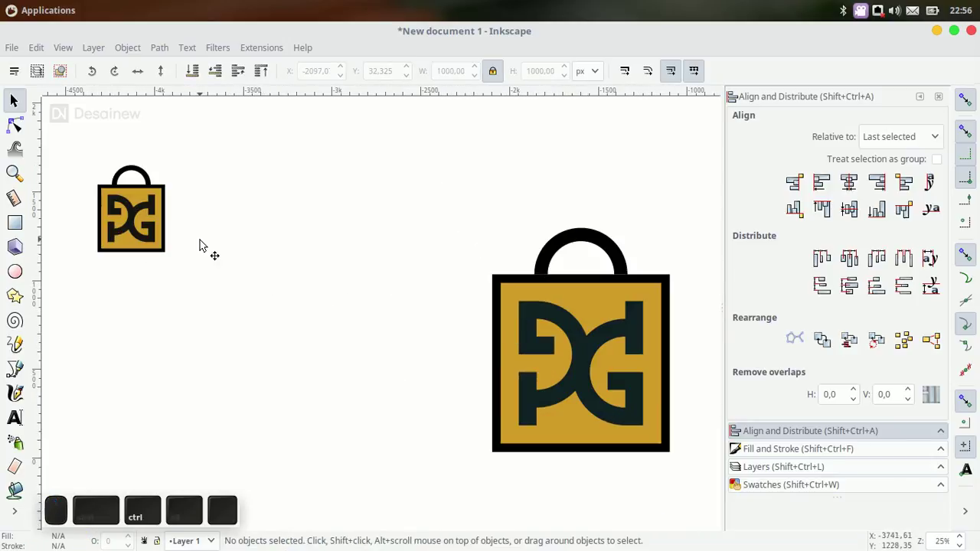
left_click(526, 319)
key("d")
scroll(193, 217, "up", 2, "ctrl")
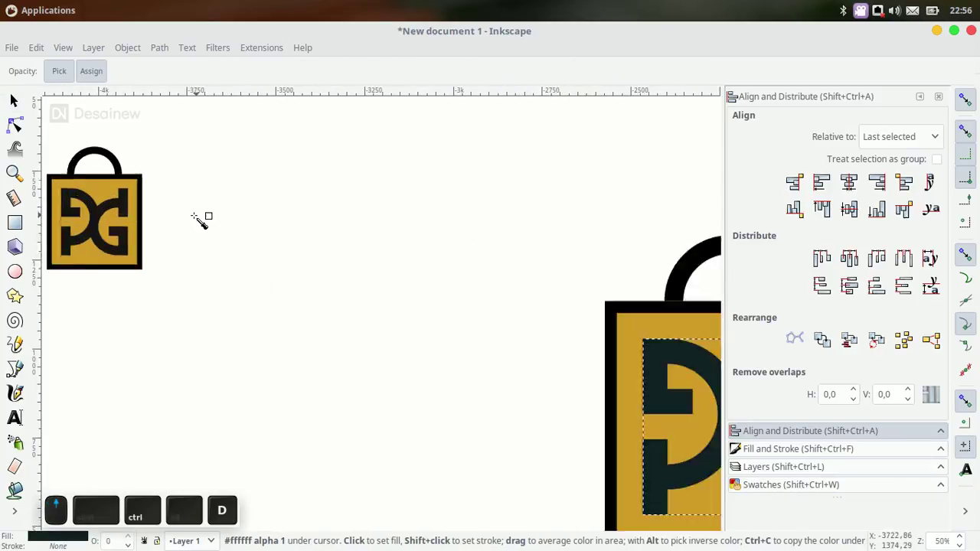
scroll(197, 221, "up", 2, "ctrl")
left_click(105, 189)
key("d")
scroll(384, 265, "down", 3, "ctrl")
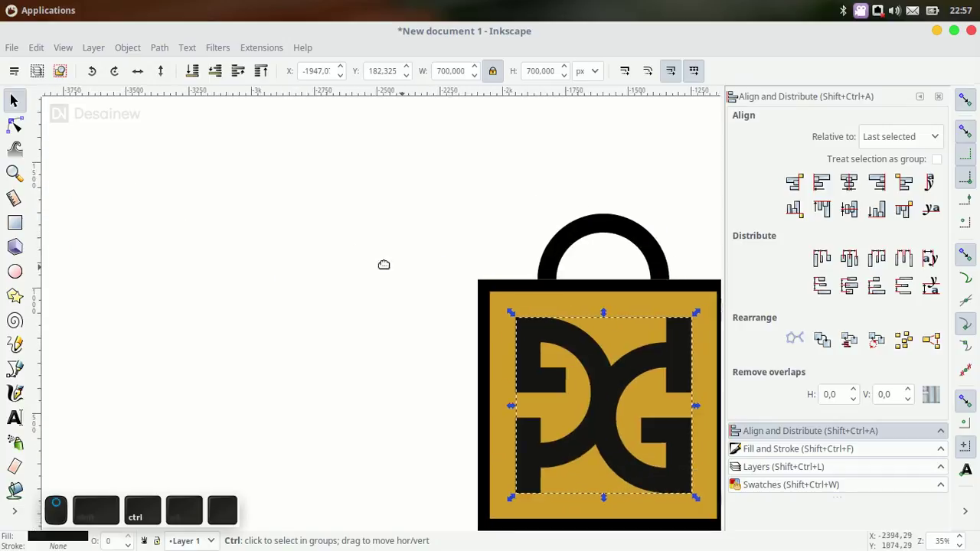
Try the dark colour on the square and handle, then undo it, keeping the handle selected
left_click(630, 296, "ctrl")
left_click(628, 265)
left_click(600, 247, "shift")
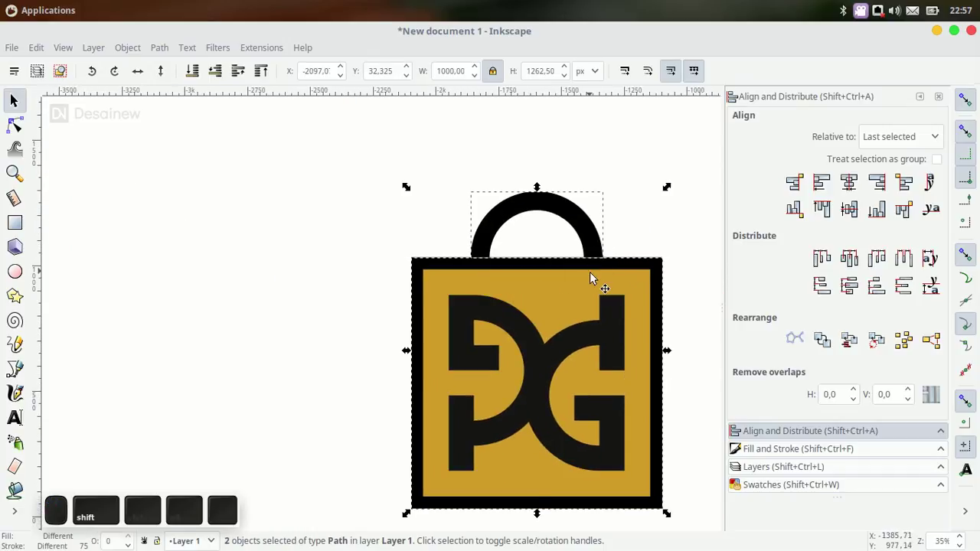
key("d")
left_click(618, 309)
key("ctrl+z")
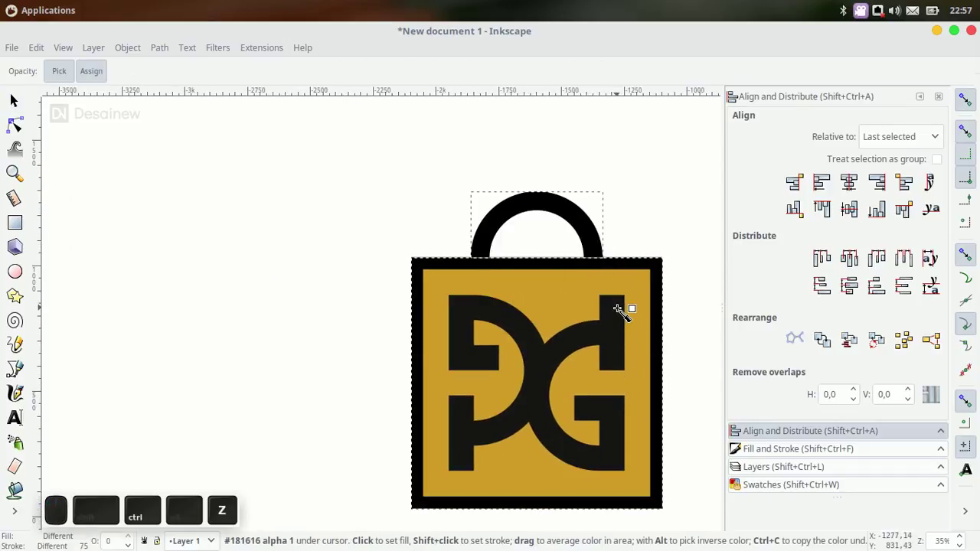
key("d")
left_click(606, 245)
left_click(593, 237)
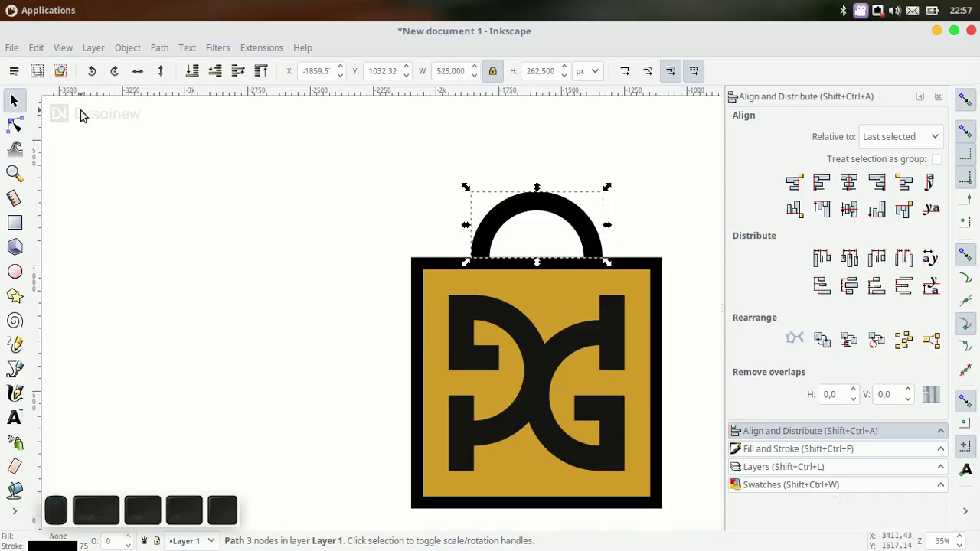
Turn the handle's stroke into a filled outline with Path > Stroke to Path
left_click(16, 125)
left_click(158, 48)
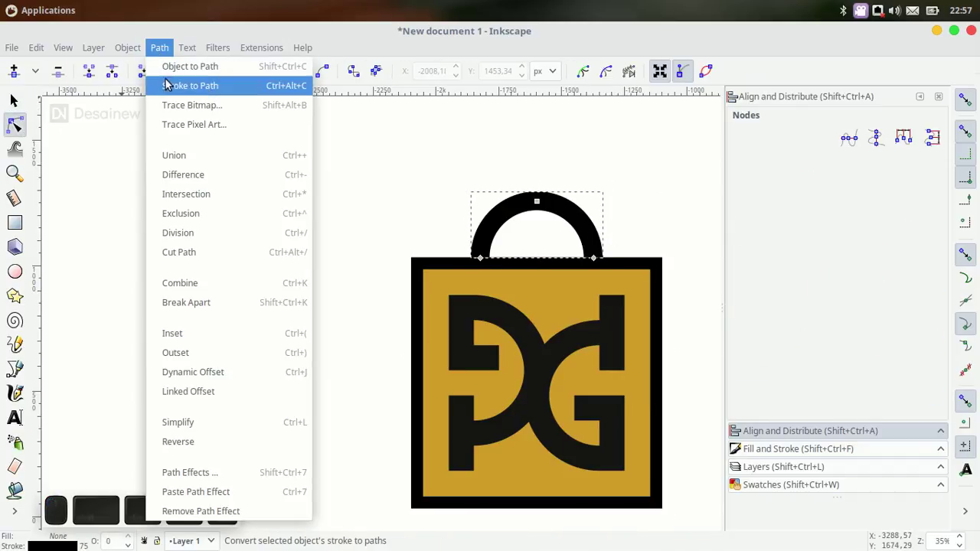
left_click(169, 83)
left_click(13, 100)
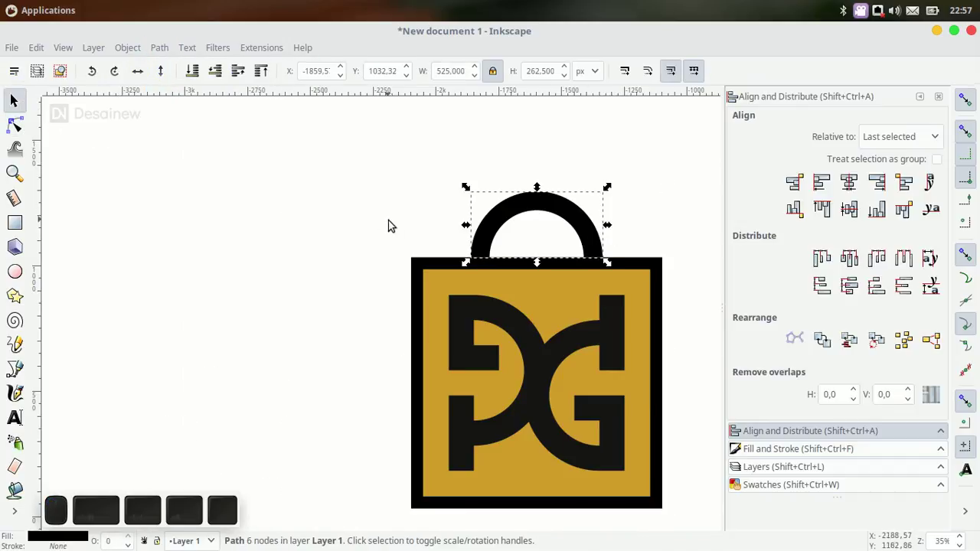
left_click(421, 264, "shift")
key("d")
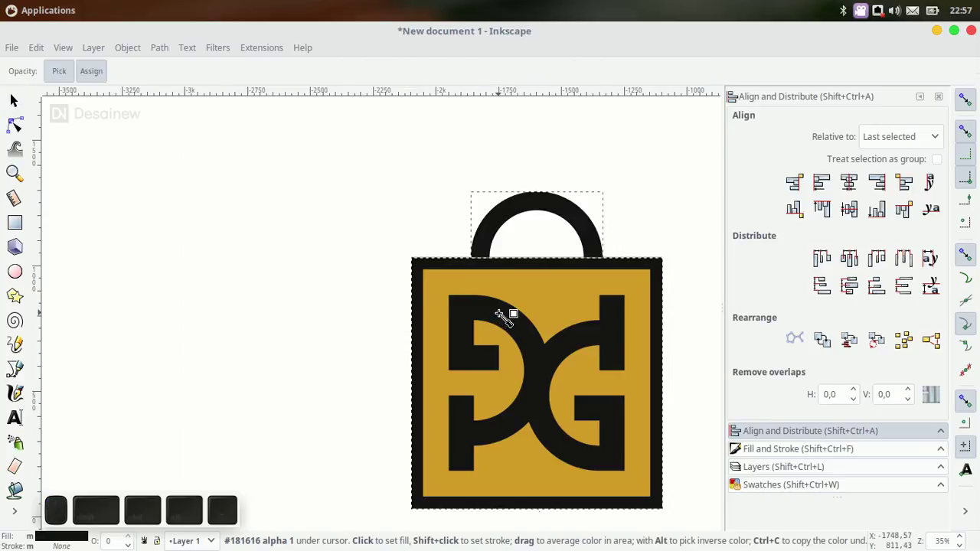
key("d")
scroll(496, 293, "down", 2, "ctrl")
left_click(412, 260)
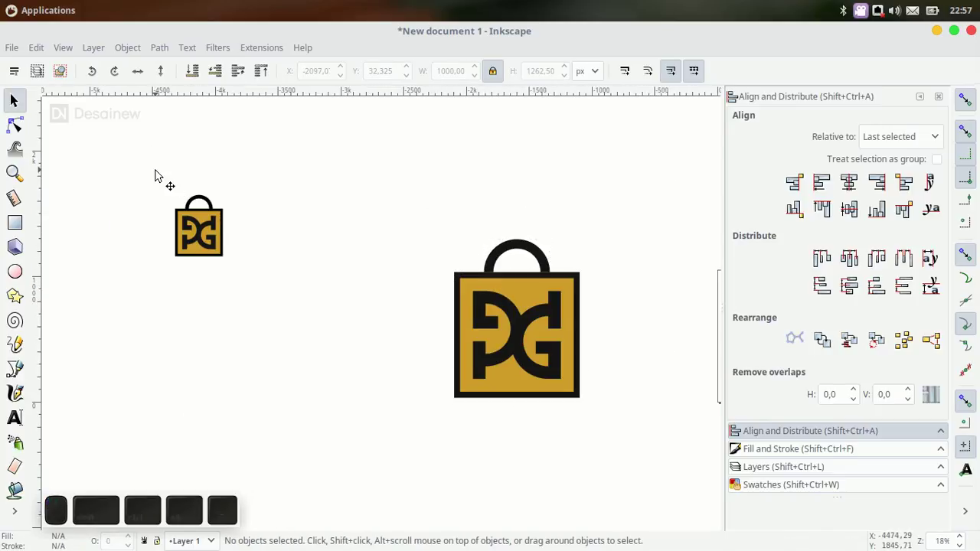
Delete the small PG-Logo reference bag image
left_click(201, 230)
left_click_drag(211, 224, 229, 266)
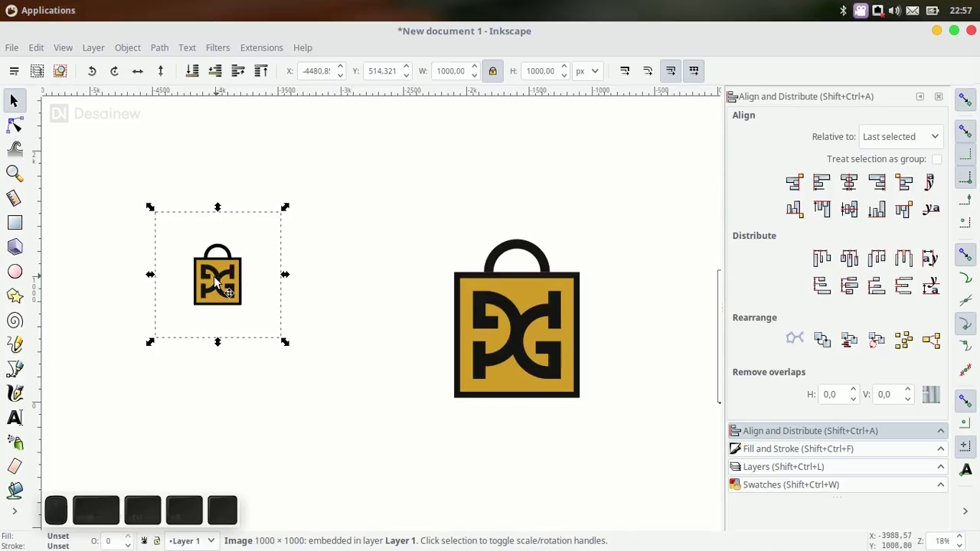
scroll(213, 276, "up", 5, "ctrl")
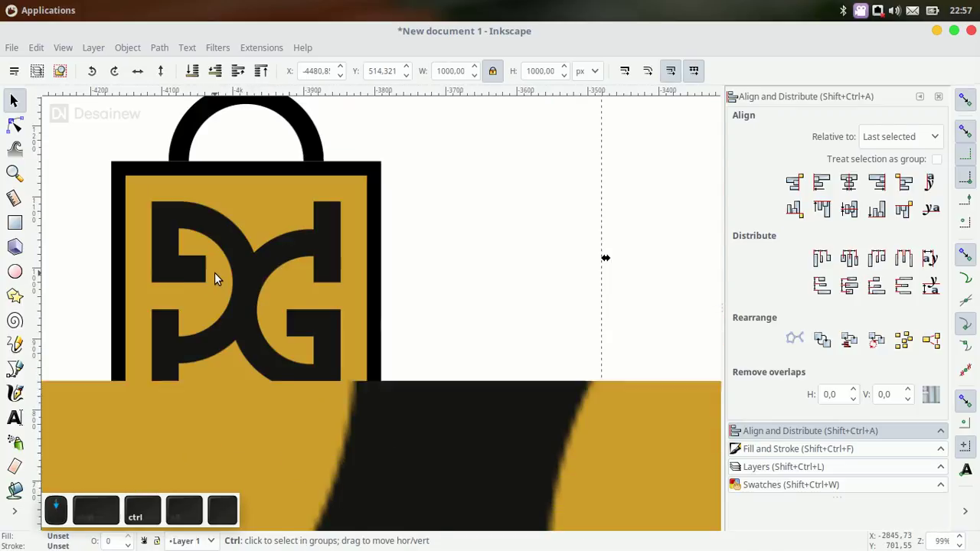
scroll(215, 273, "down", 3, "ctrl")
key("Delete")
Group the four bag parts with Ctrl+G and move the group further left
scroll(331, 281, "down", 1, "ctrl")
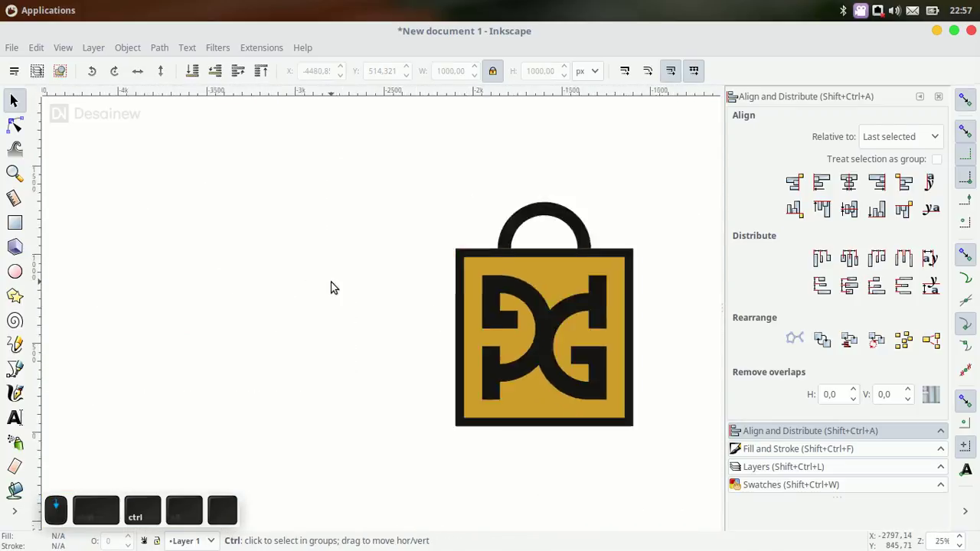
scroll(331, 287, "down", 1, "ctrl")
left_click_drag(274, 184, 508, 394)
scroll(555, 398, "left", 2)
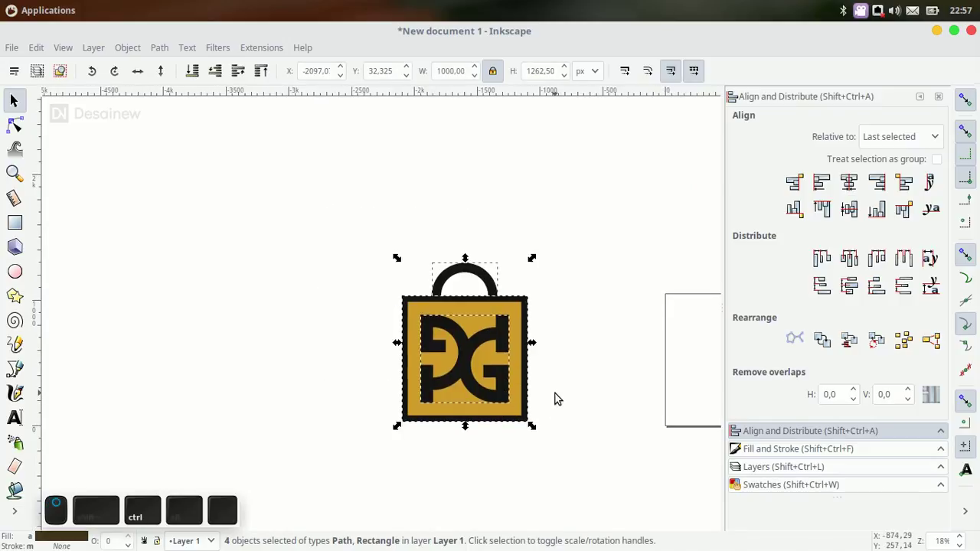
key("ctrl+g")
left_click_drag(503, 350, 331, 321)
scroll(332, 320, "up", 2)
scroll(434, 280, "down", 3)
scroll(434, 281, "left", 3)
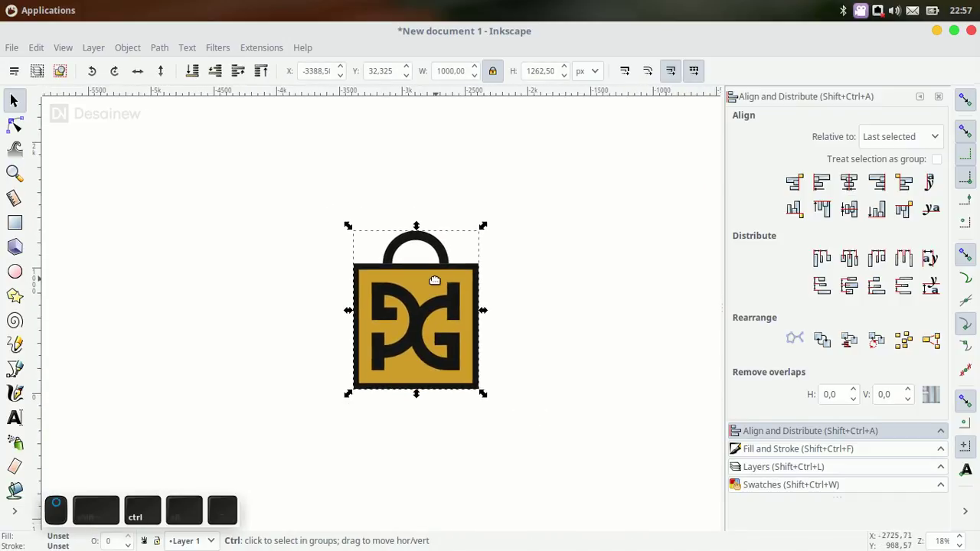
scroll(434, 280, "up", 4, "ctrl")
scroll(417, 257, "down", 2, "ctrl")
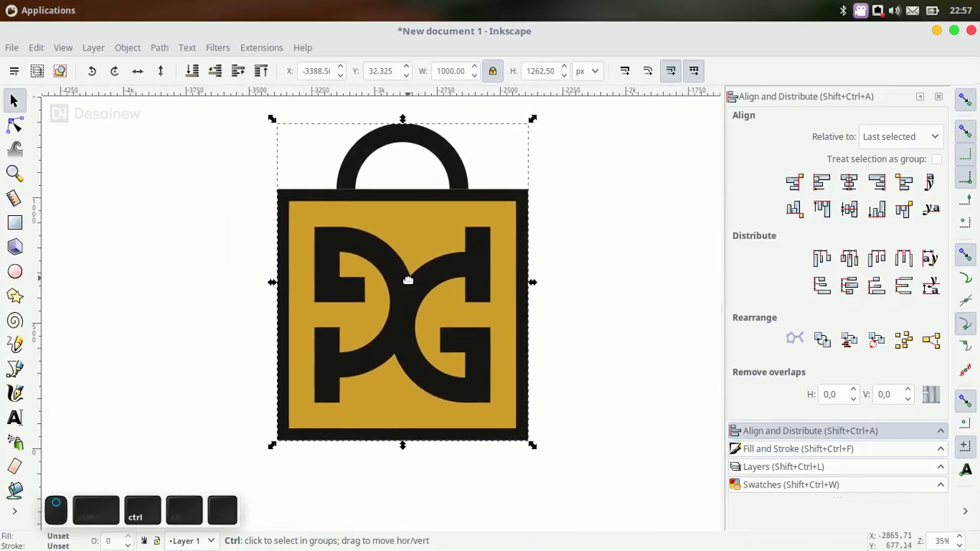
scroll(408, 280, "up", 1)
scroll(408, 281, "right", 1)
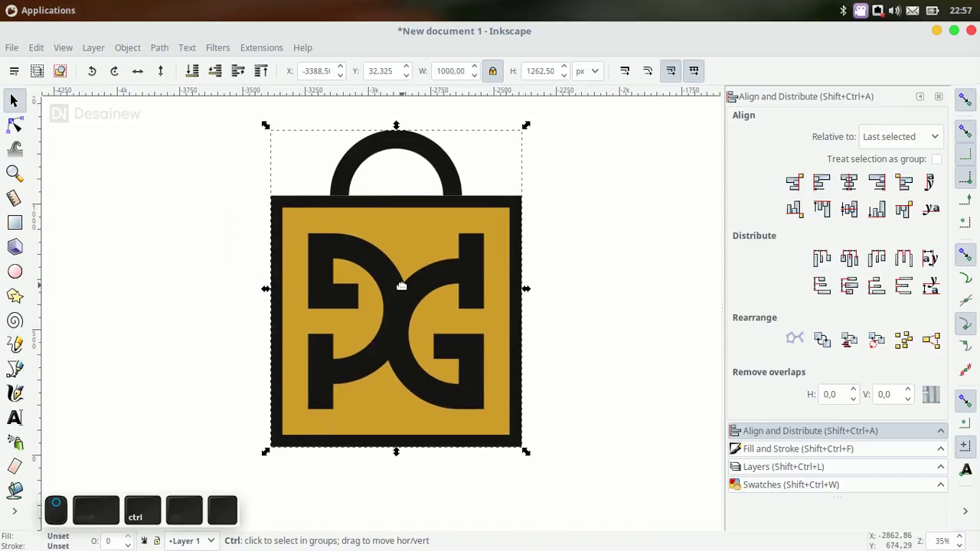
Deselect the finished bag logo and minimize the Inkscape window
left_click(663, 293)
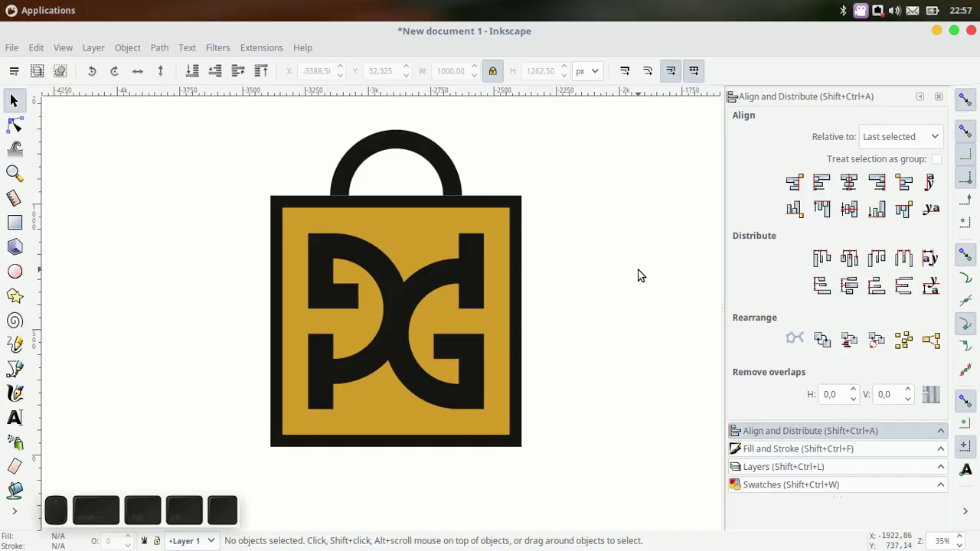
left_click(938, 30)
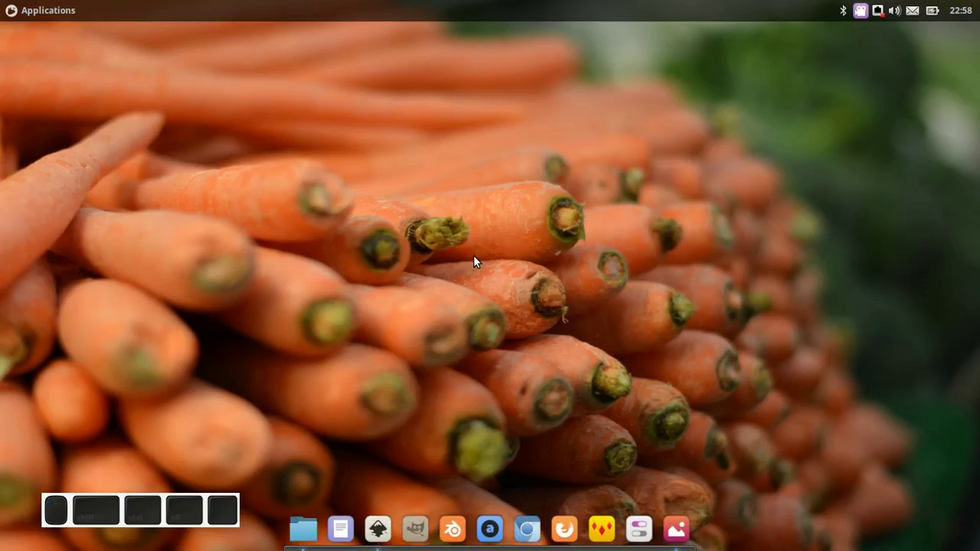